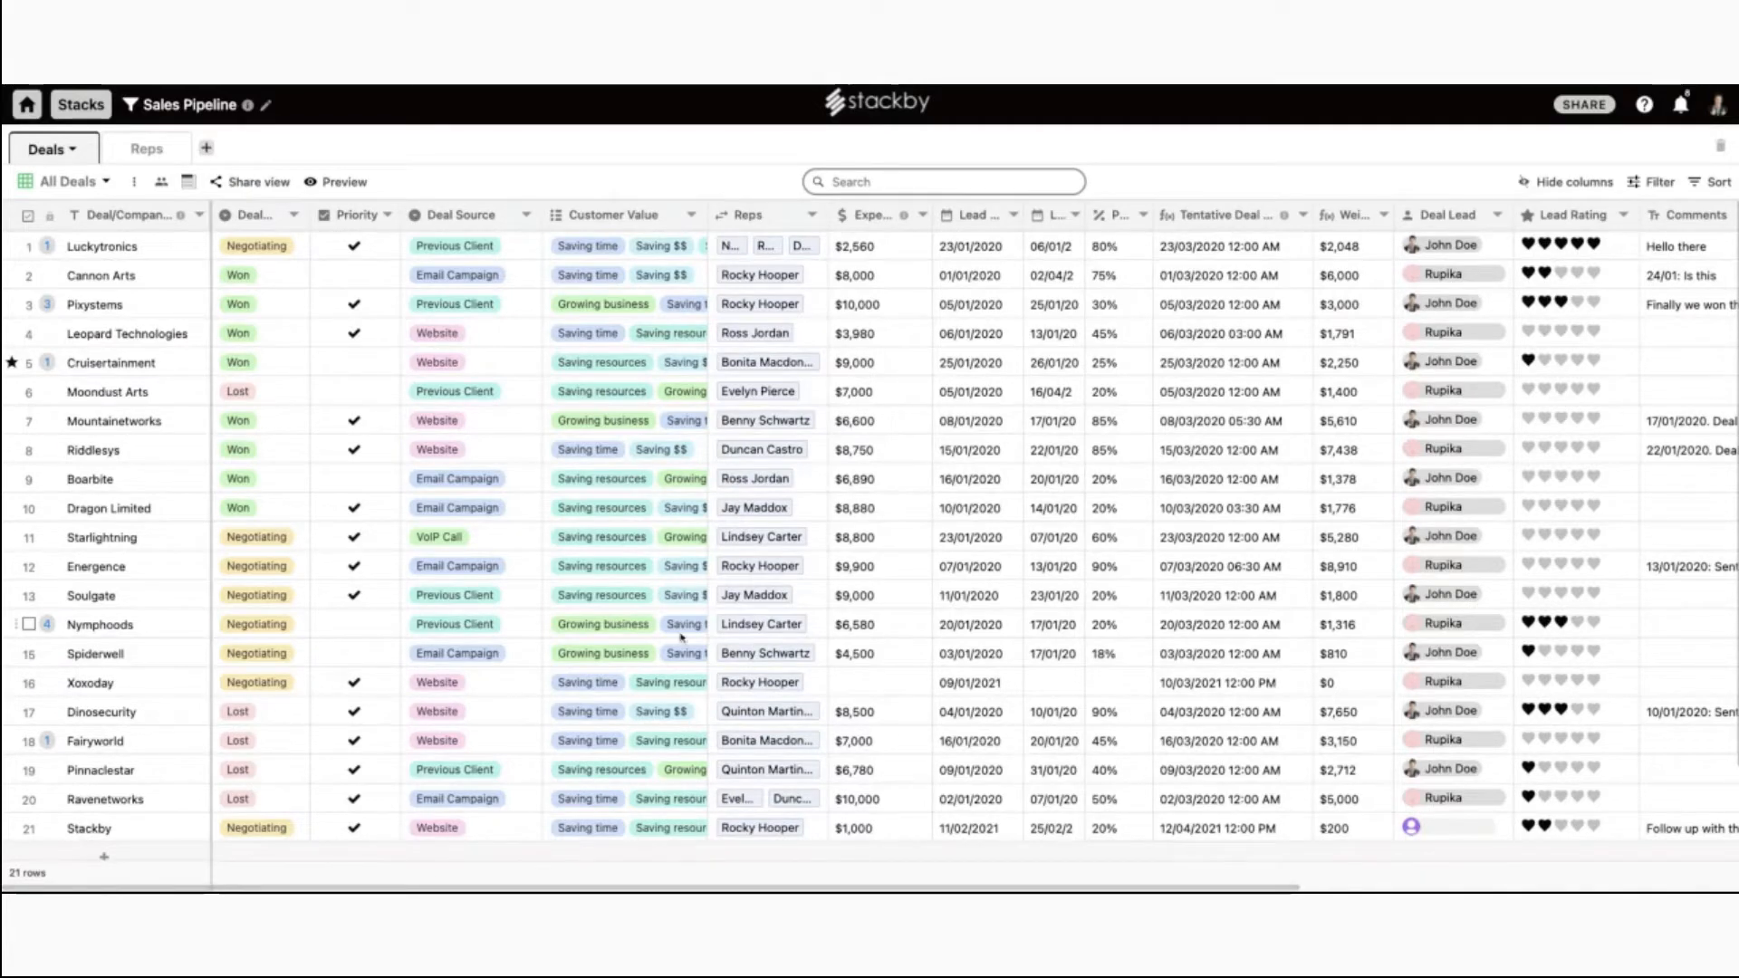
Look over the new-view layout choices without adding a view.
click(106, 182)
click(302, 463)
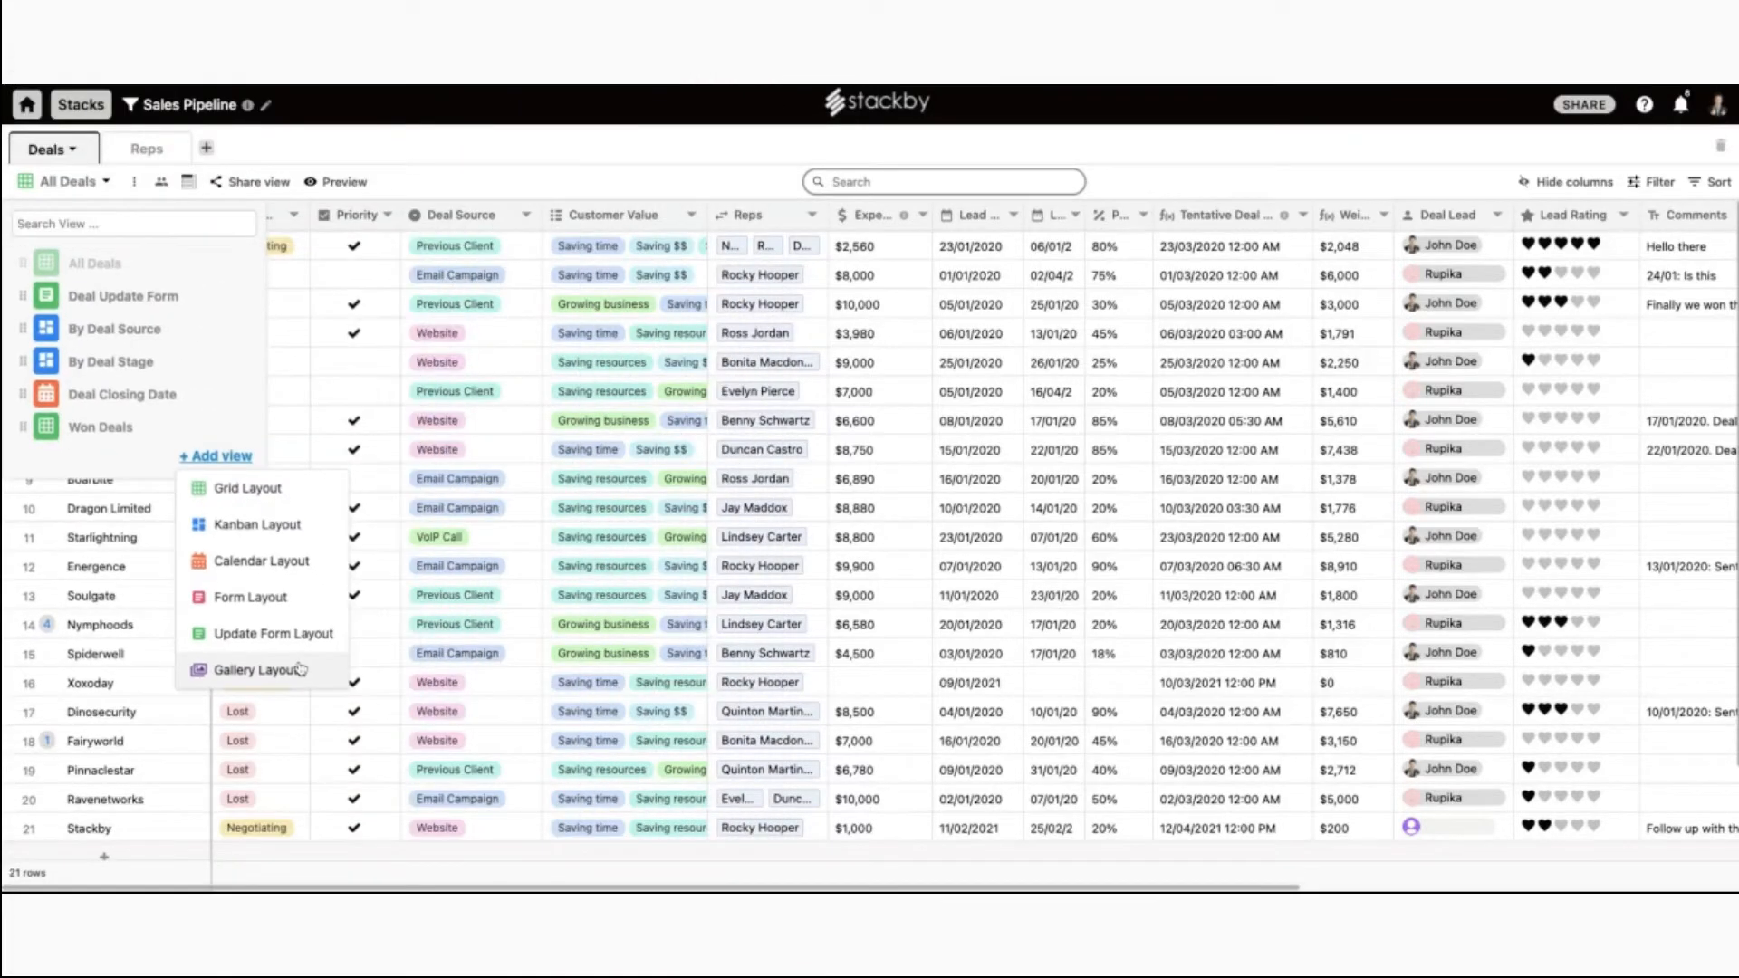
click(492, 346)
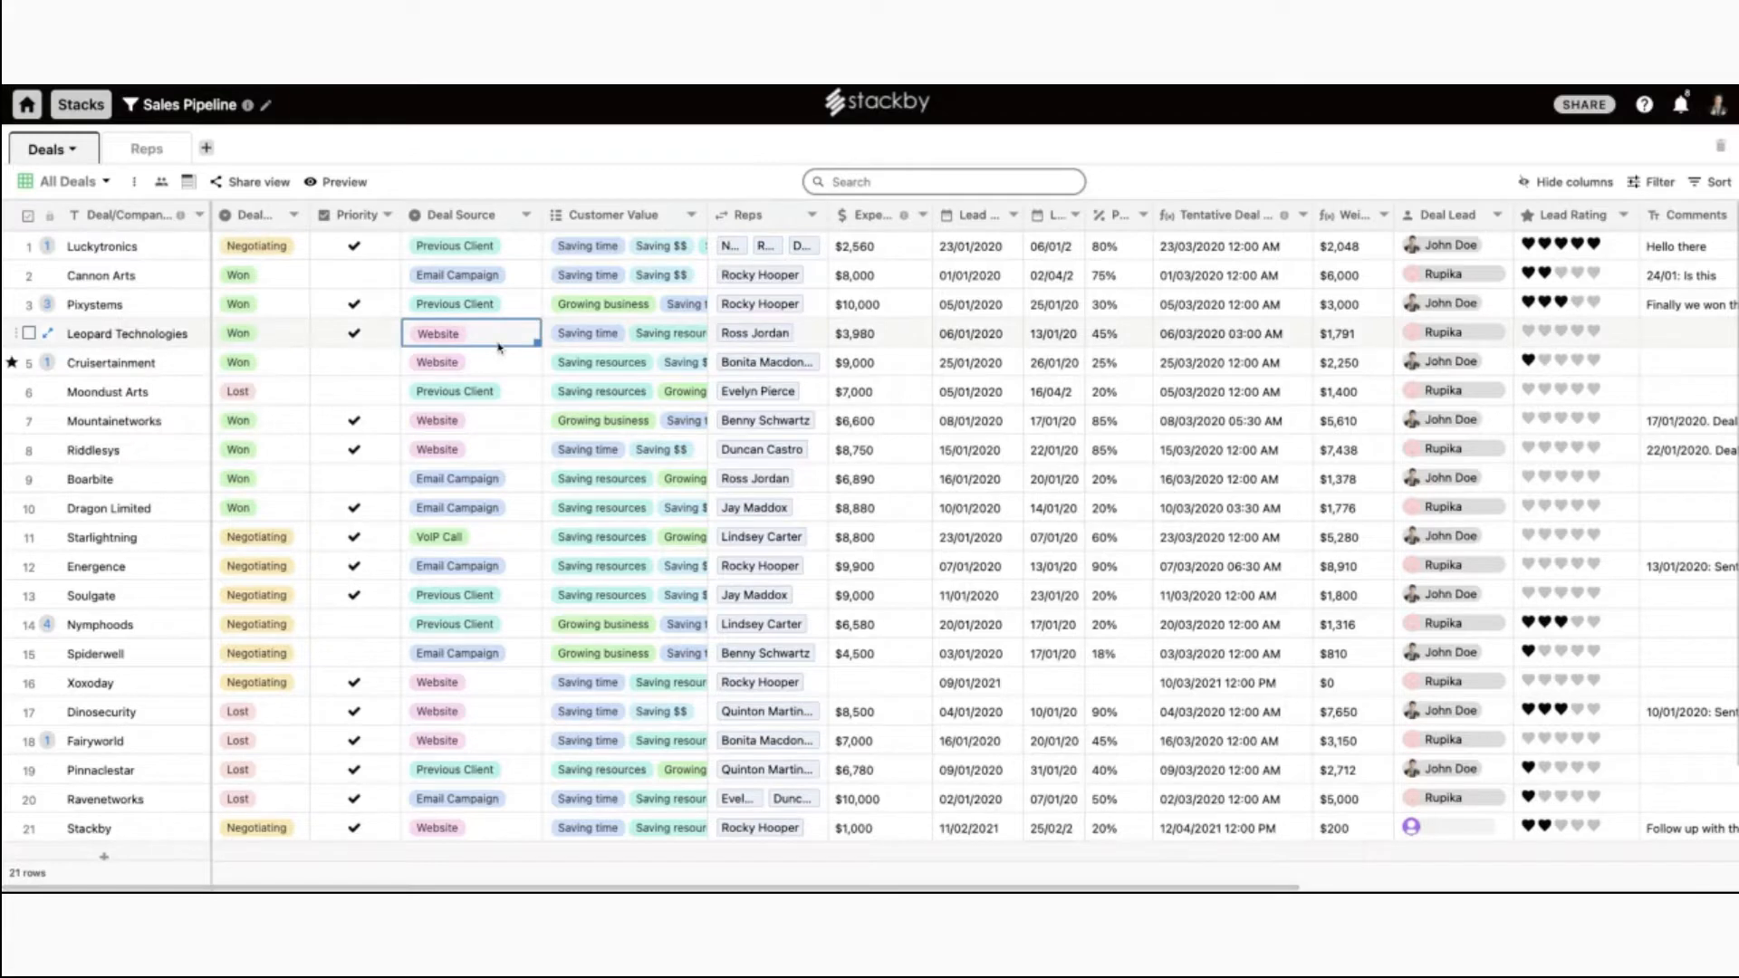
Mark Luckytronics' deal stage as Won and change Cannon Arts' deal source to Website.
double_click(259, 247)
click(253, 341)
double_click(509, 251)
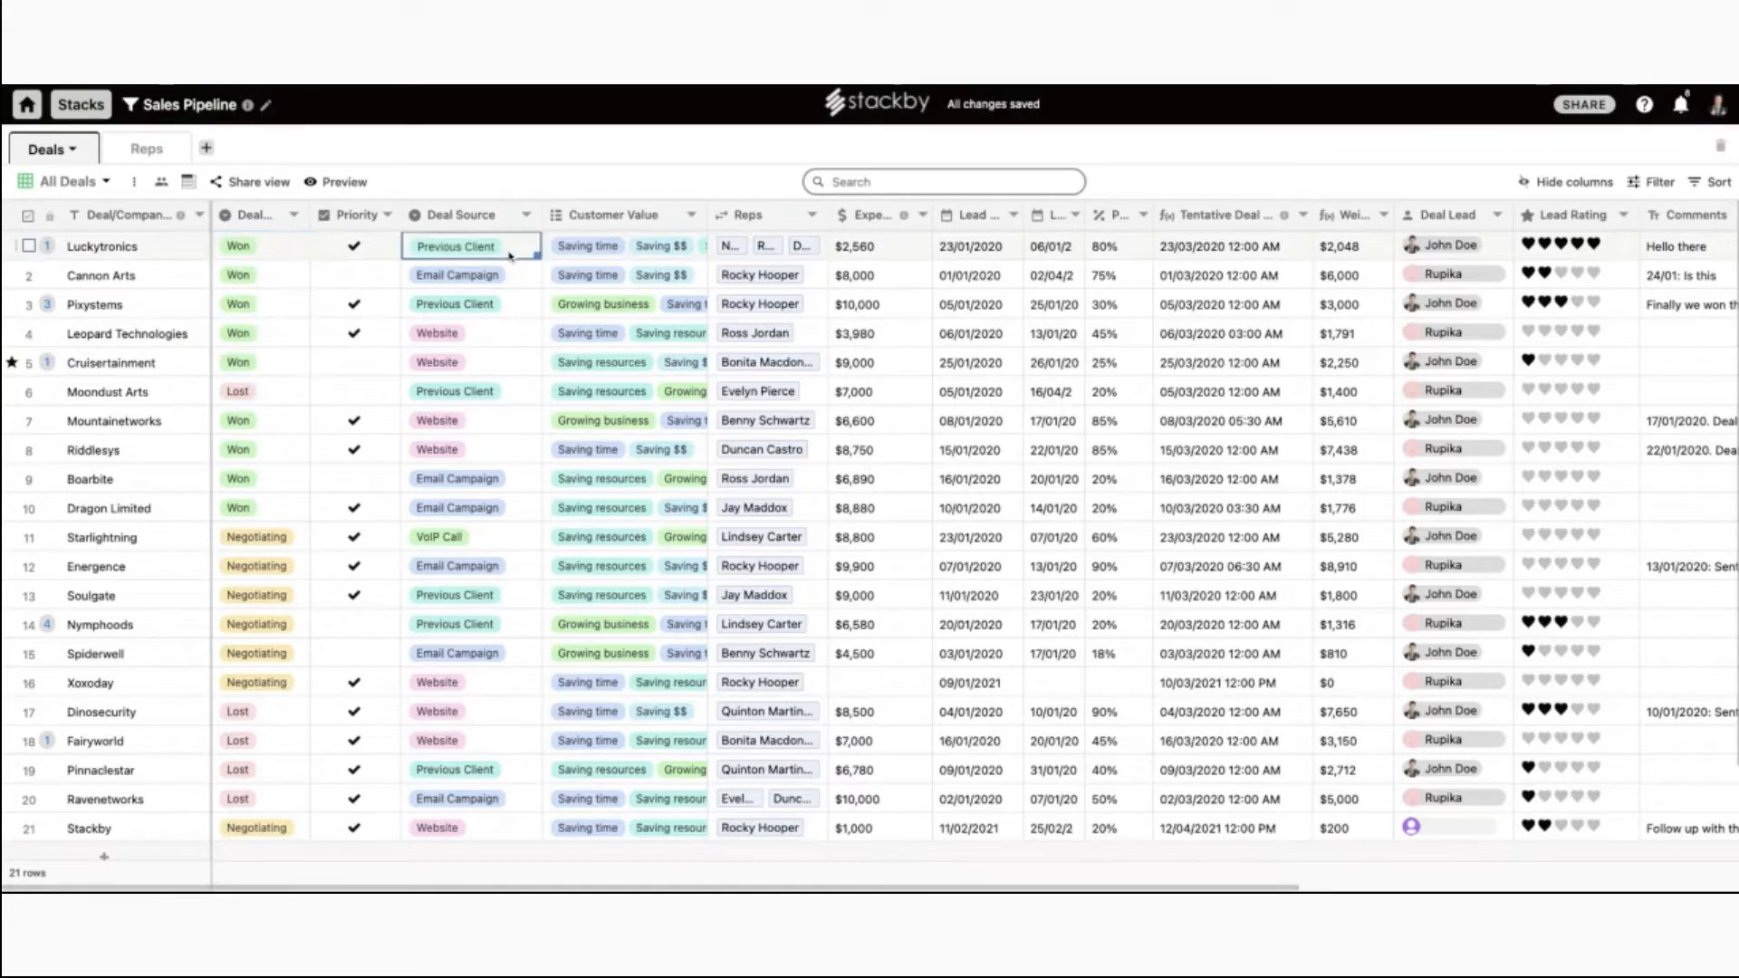
click(509, 376)
double_click(494, 275)
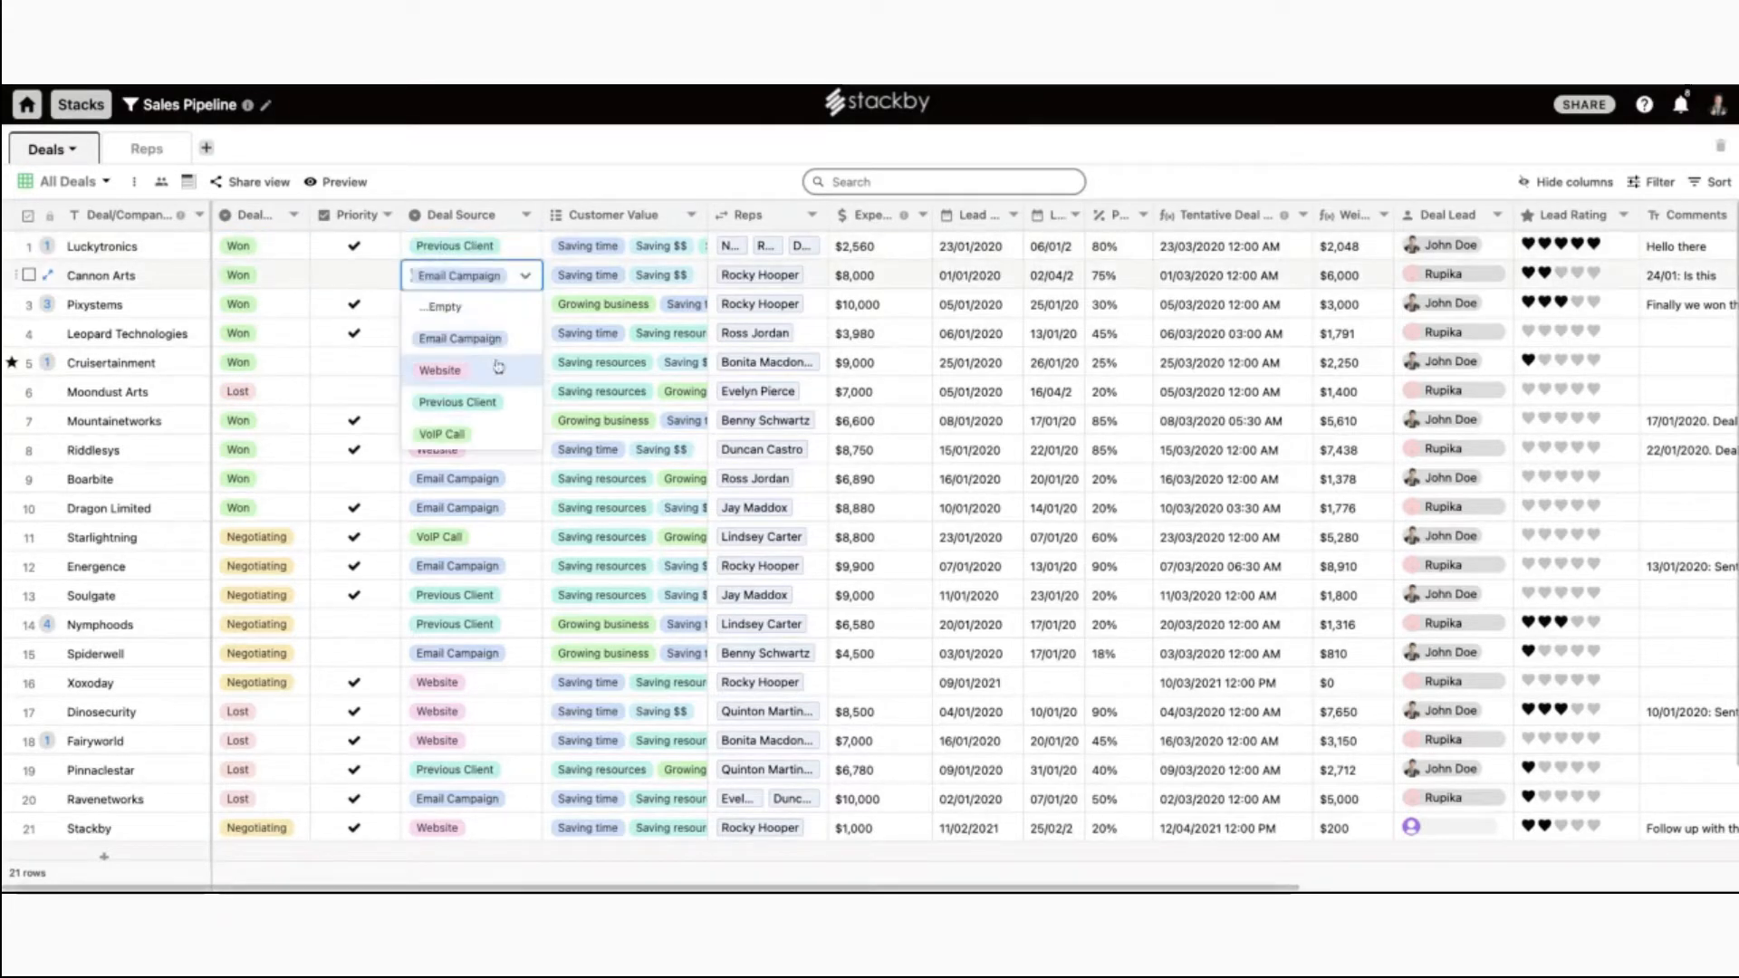
click(439, 370)
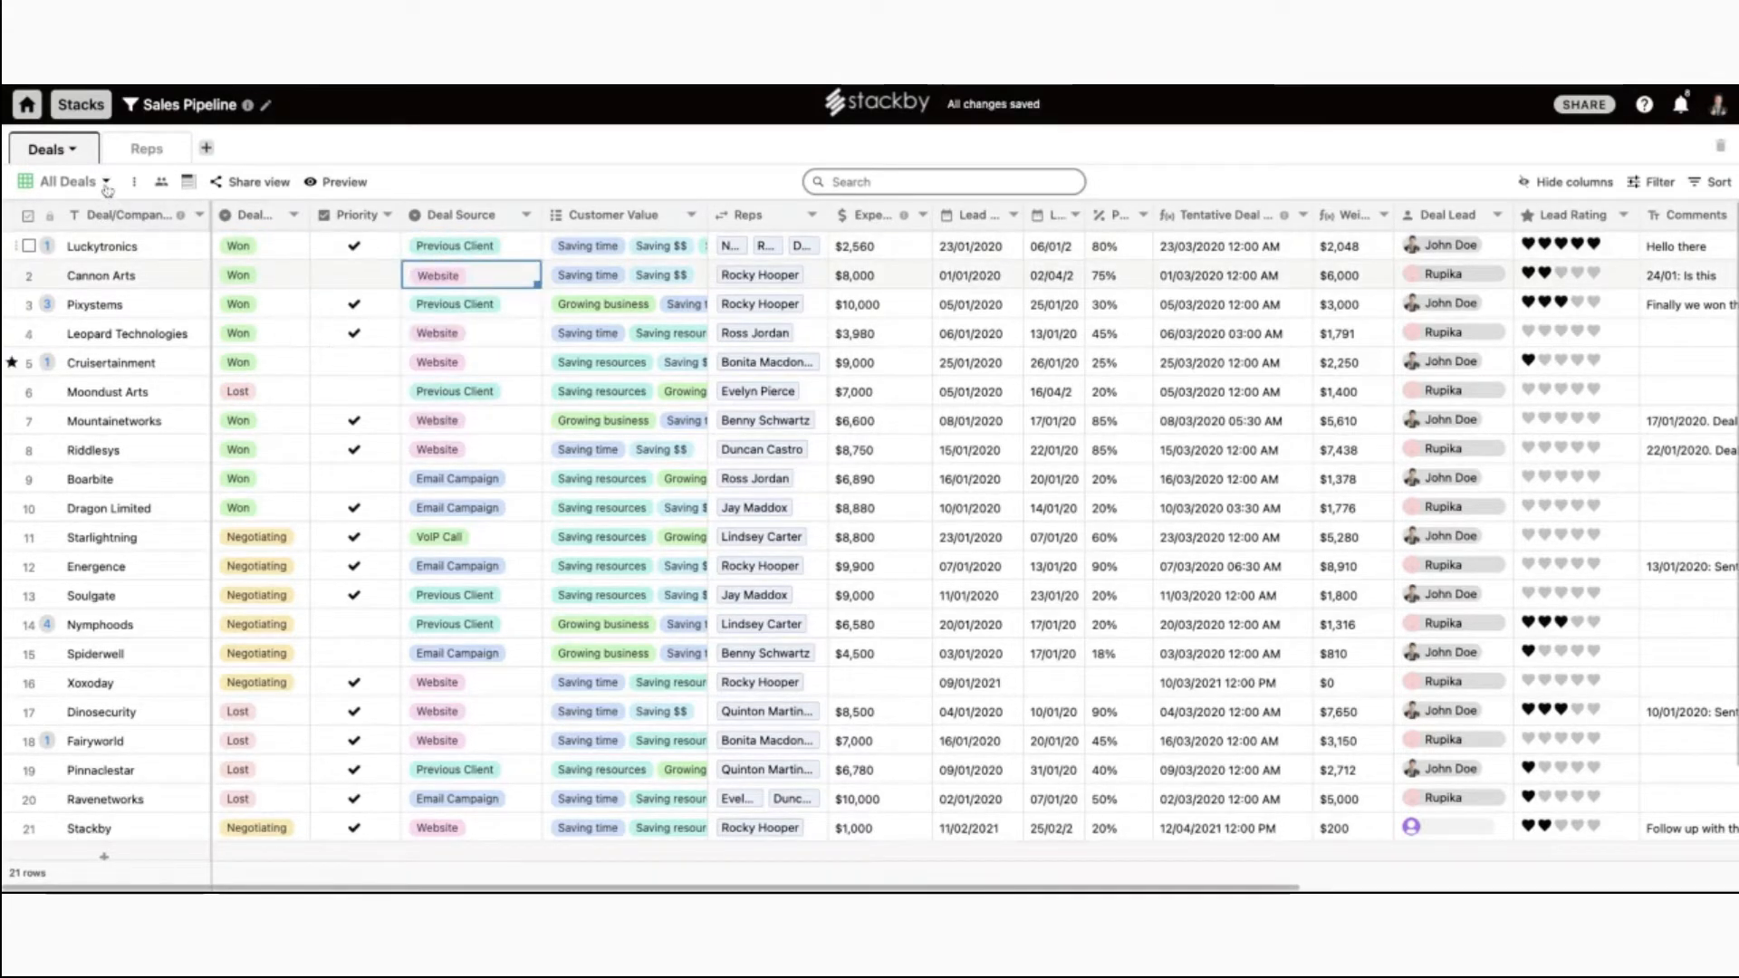
click(67, 181)
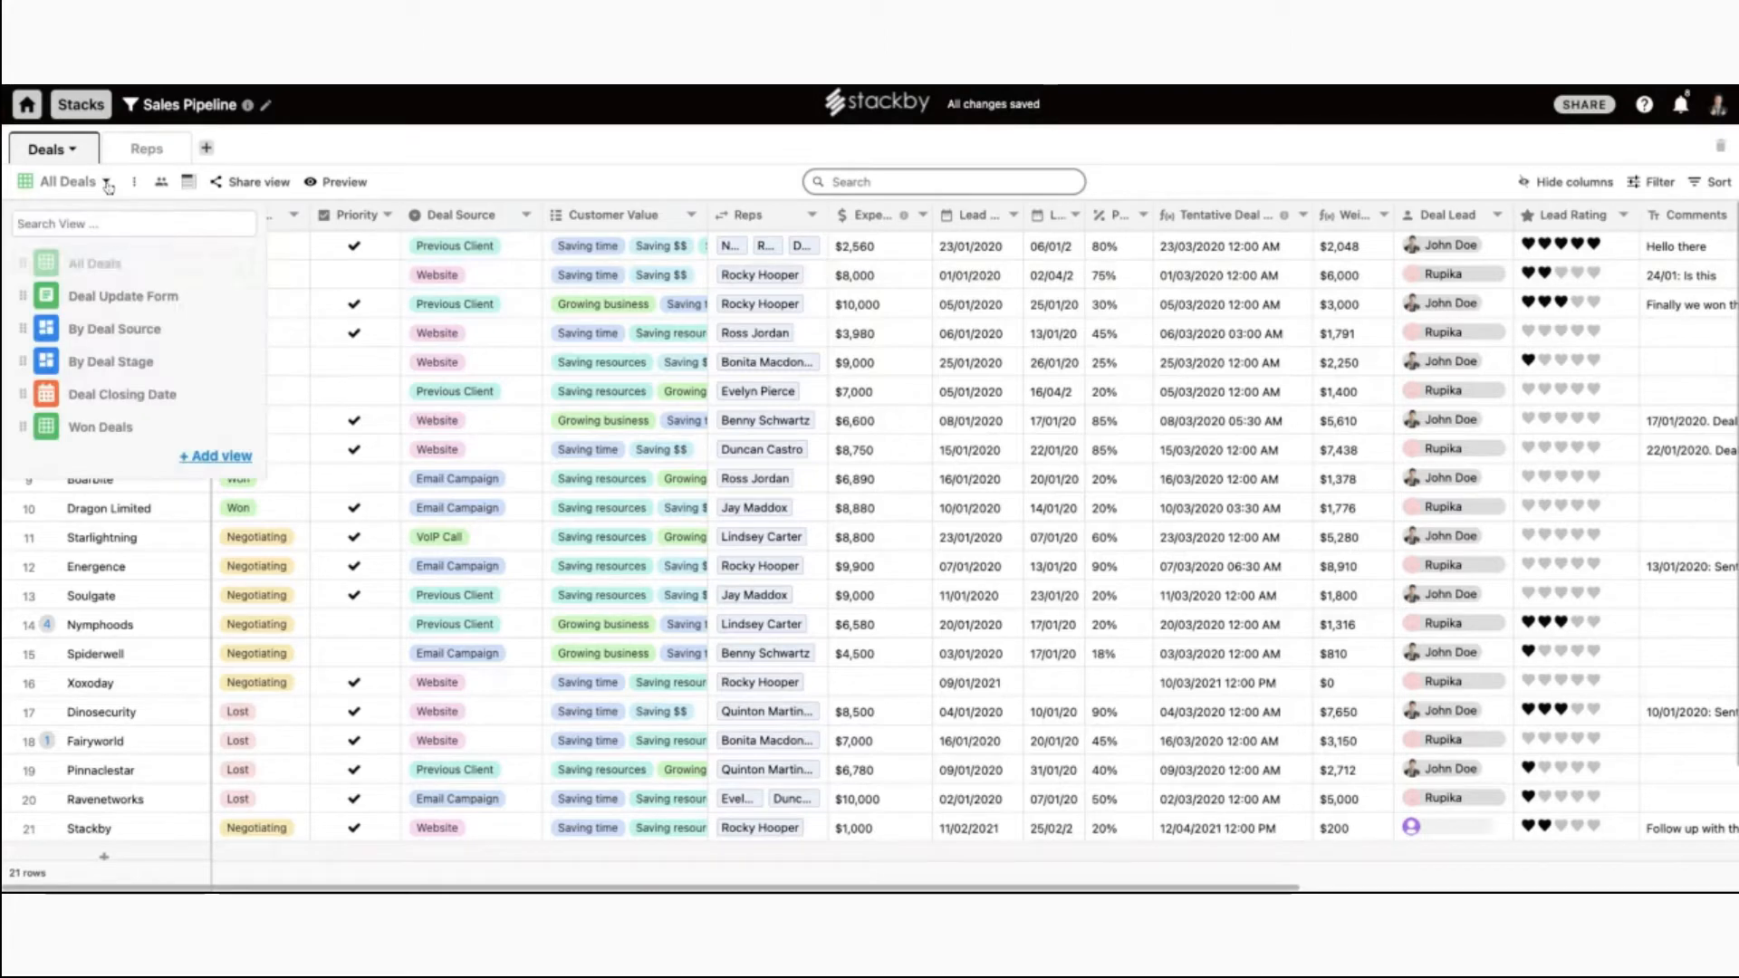
click(219, 458)
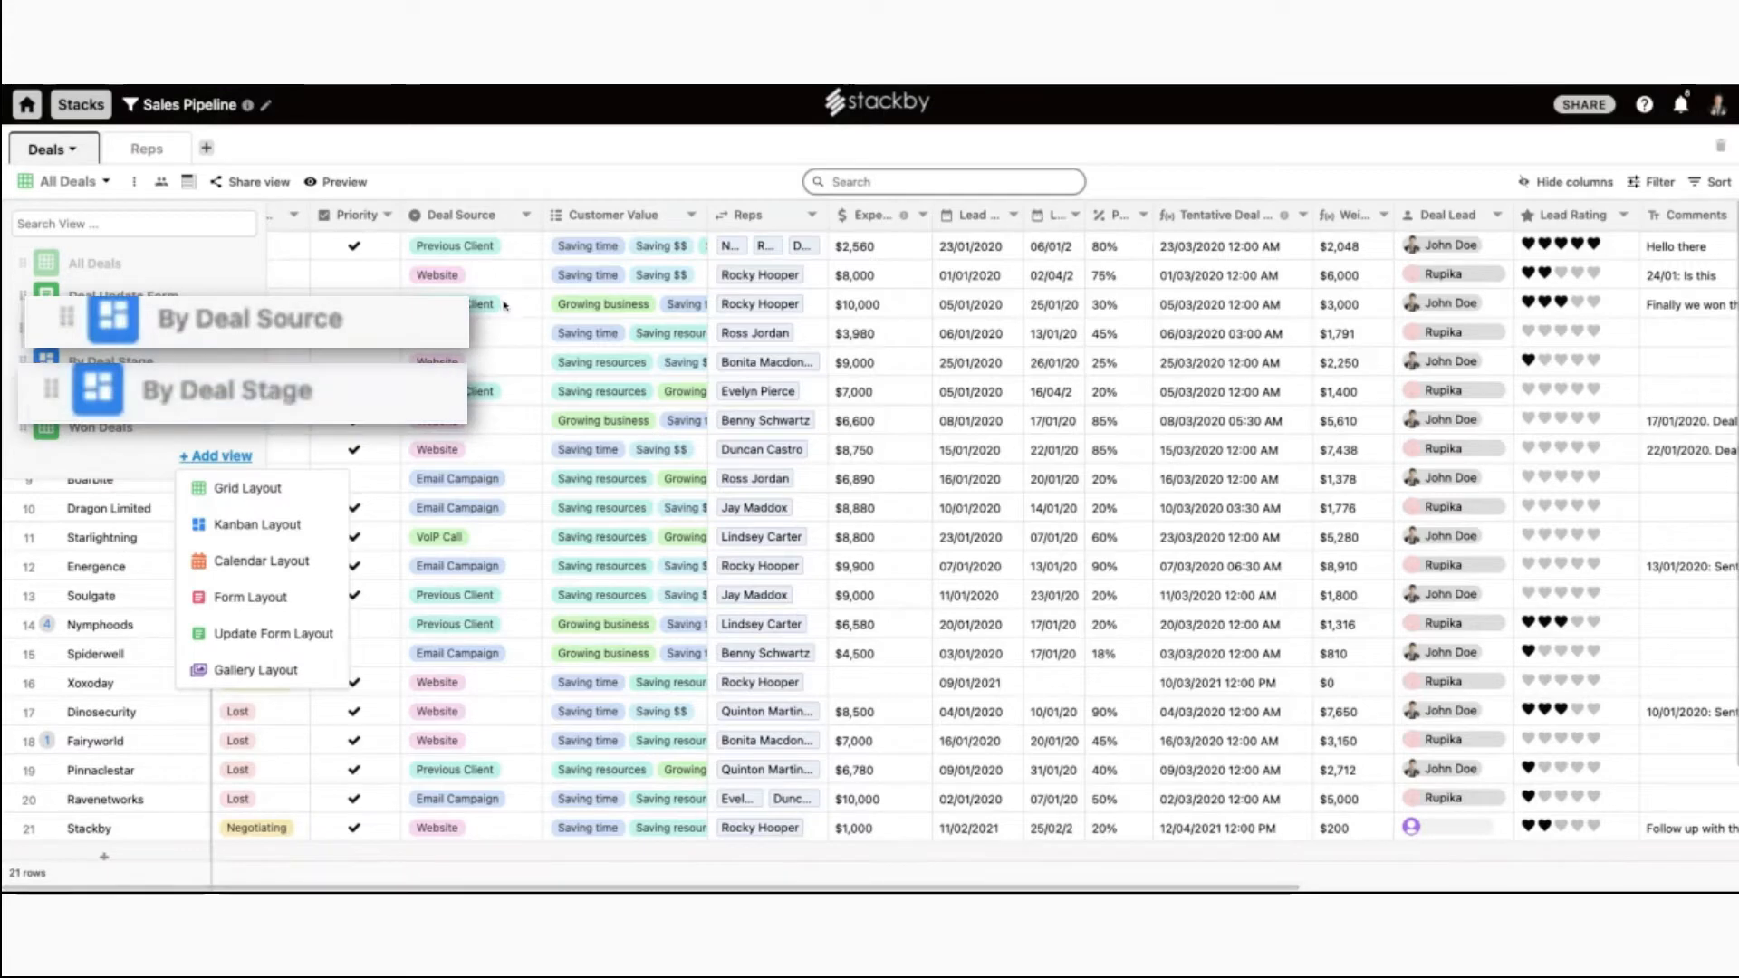
On the By Deal Stage board, move Soulgate and Starlightning to Won and Spiderwell to Lost.
click(286, 403)
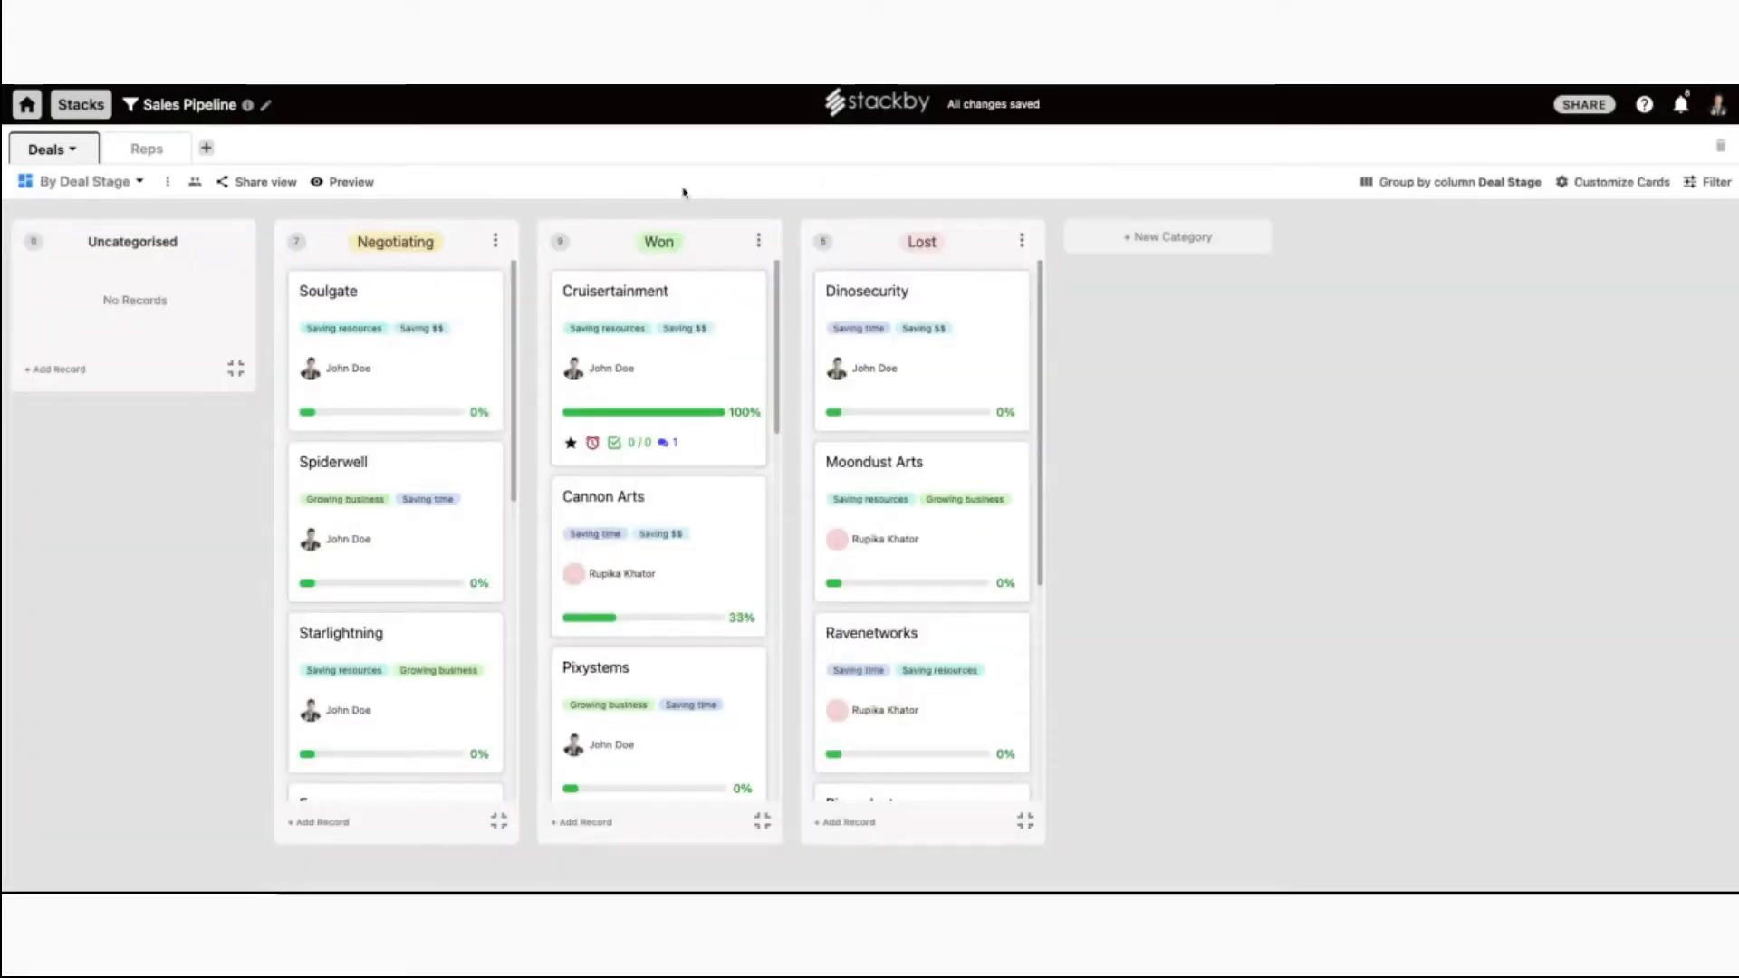
scroll(404, 501, down, 5)
scroll(413, 584, up, 5)
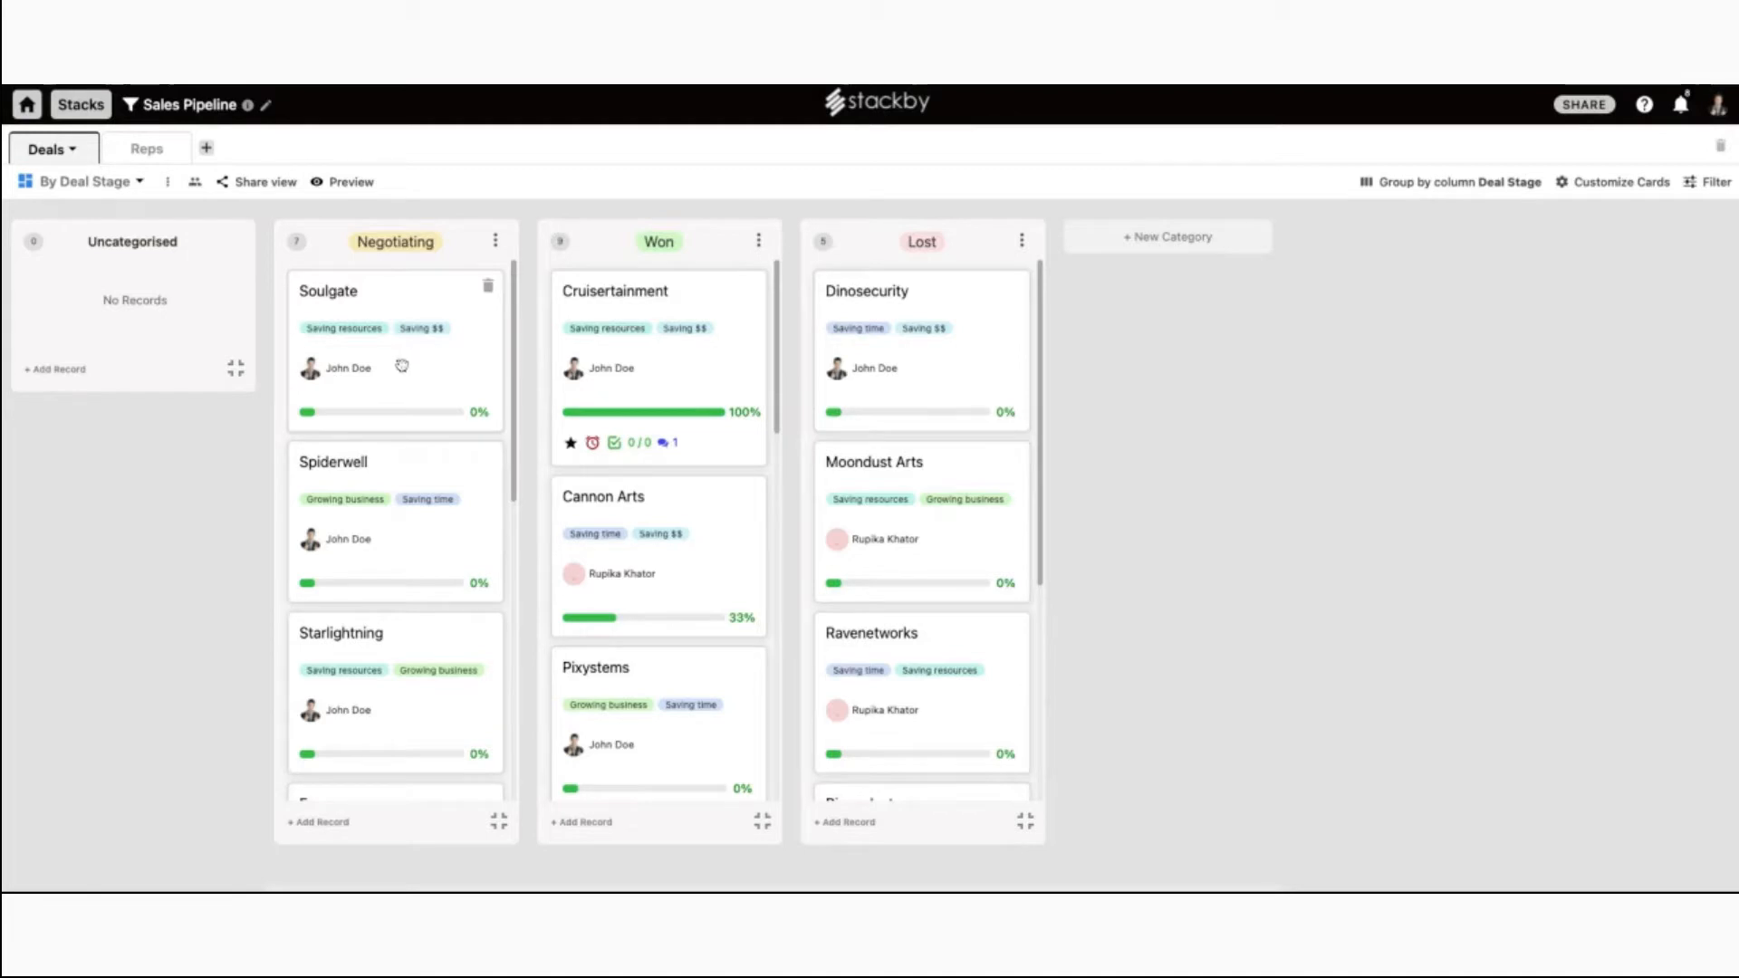
drag(400, 367, 880, 410)
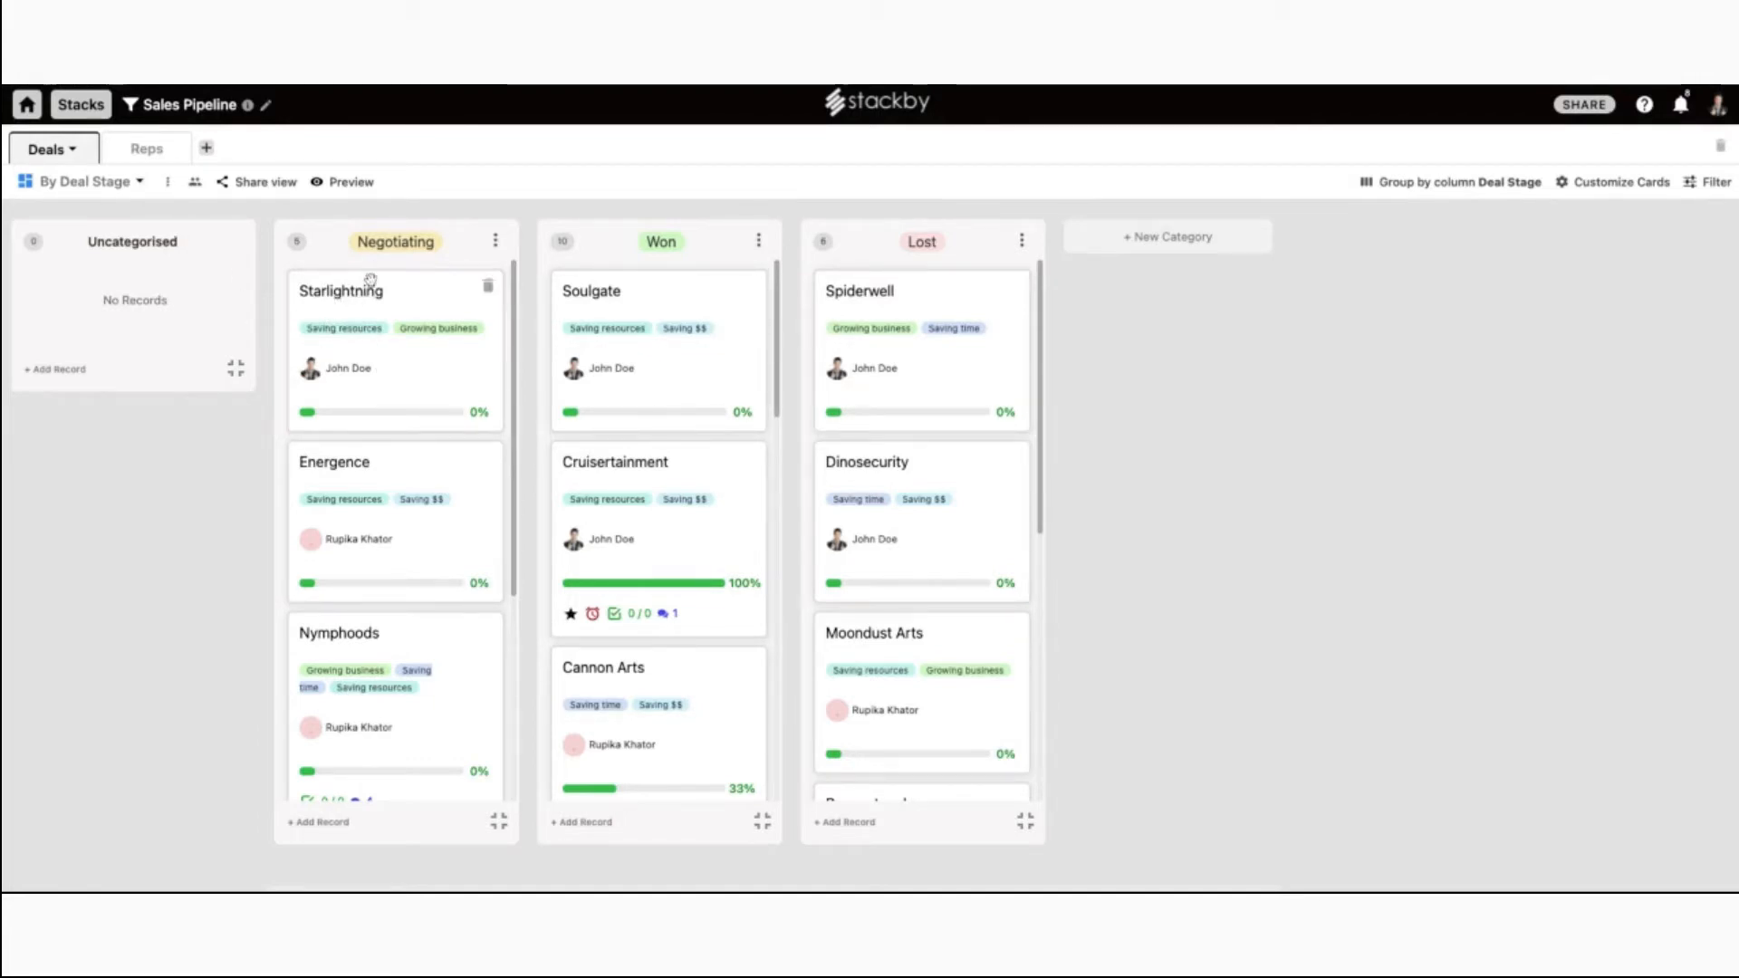
drag(385, 374, 648, 374)
click(142, 186)
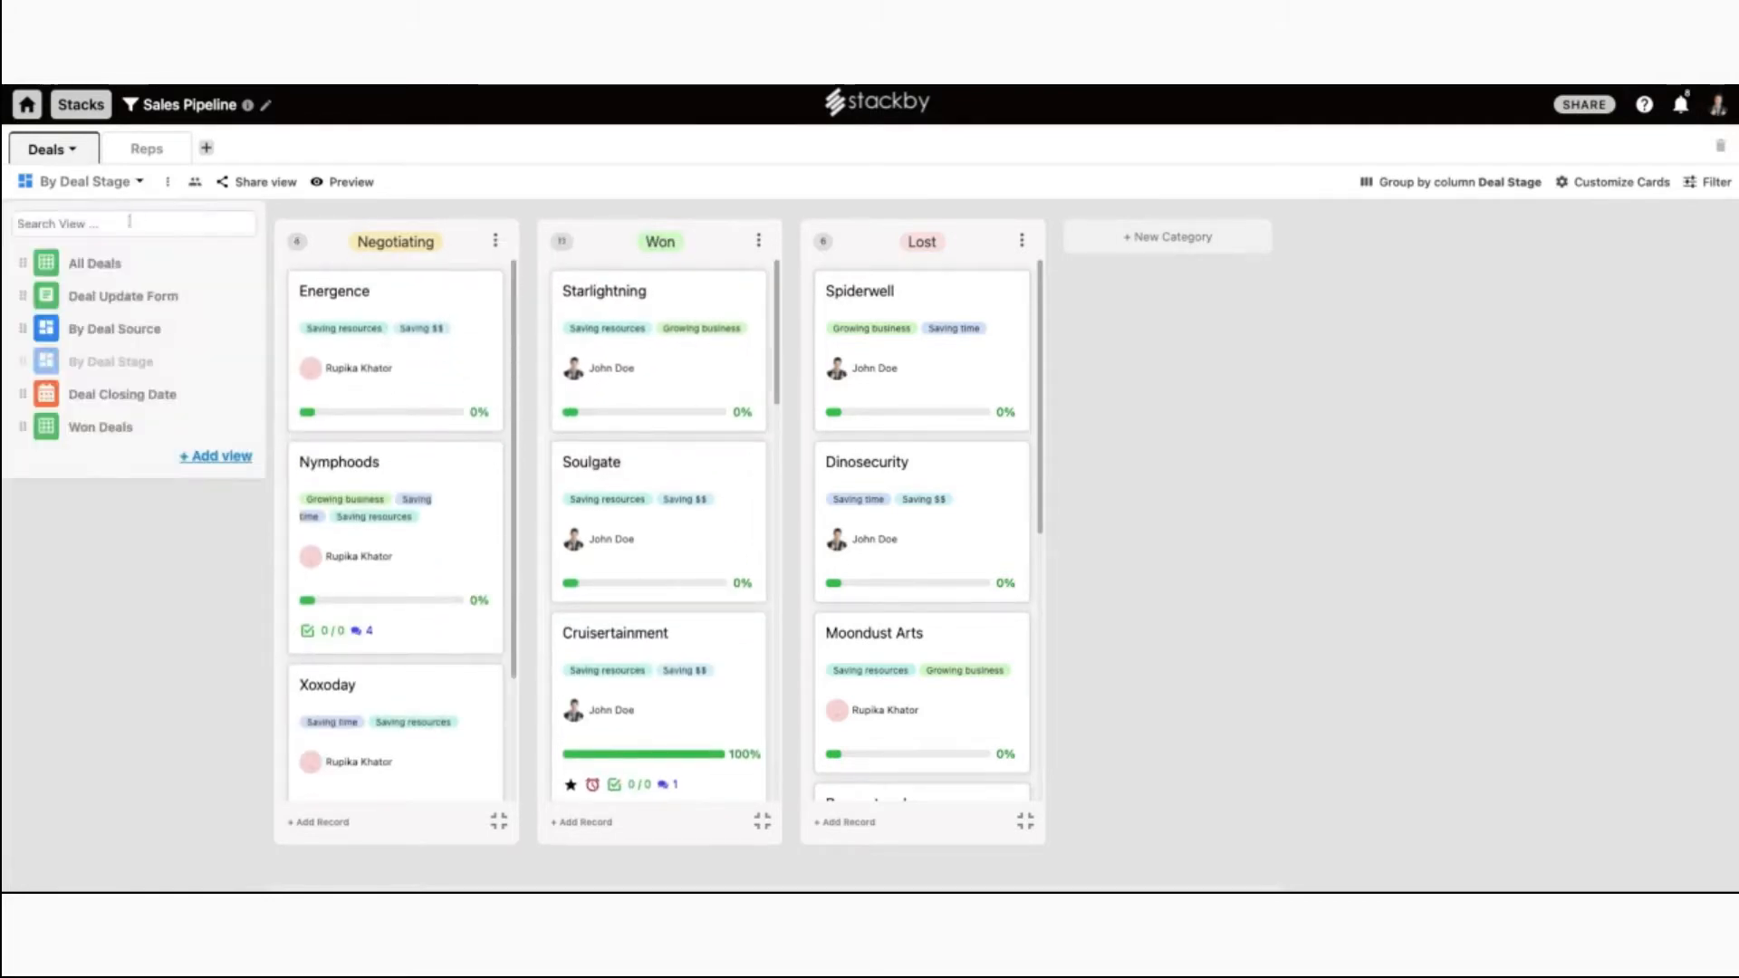
click(123, 264)
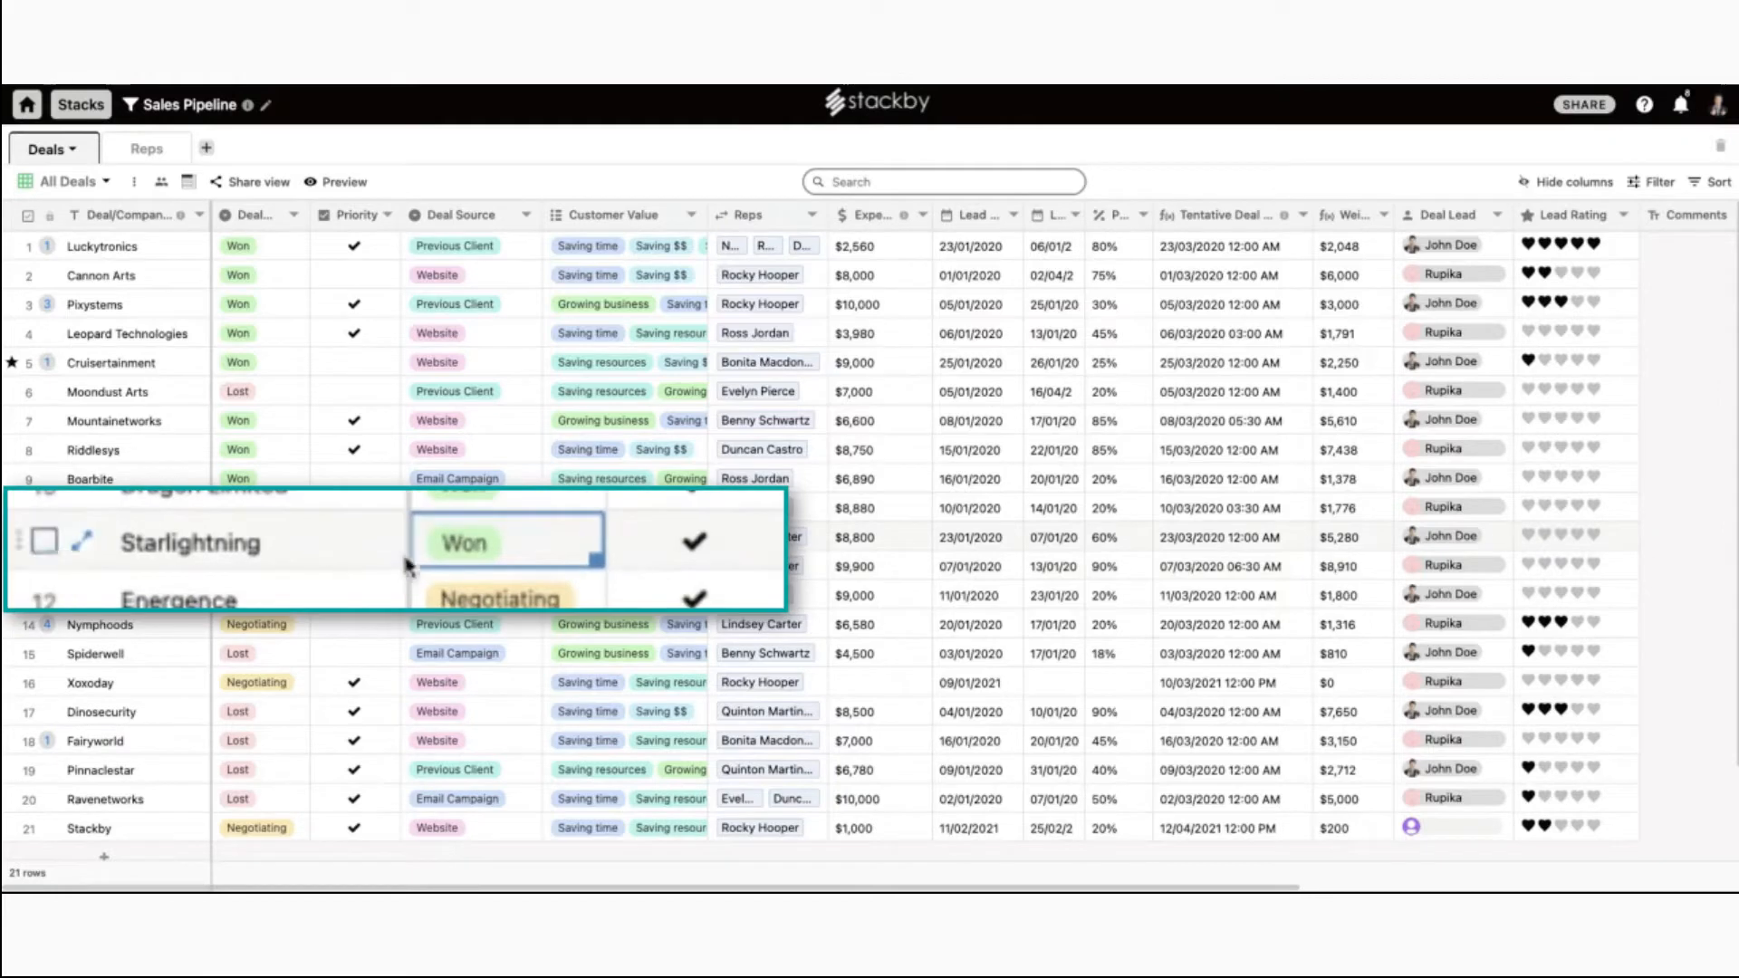
click(106, 182)
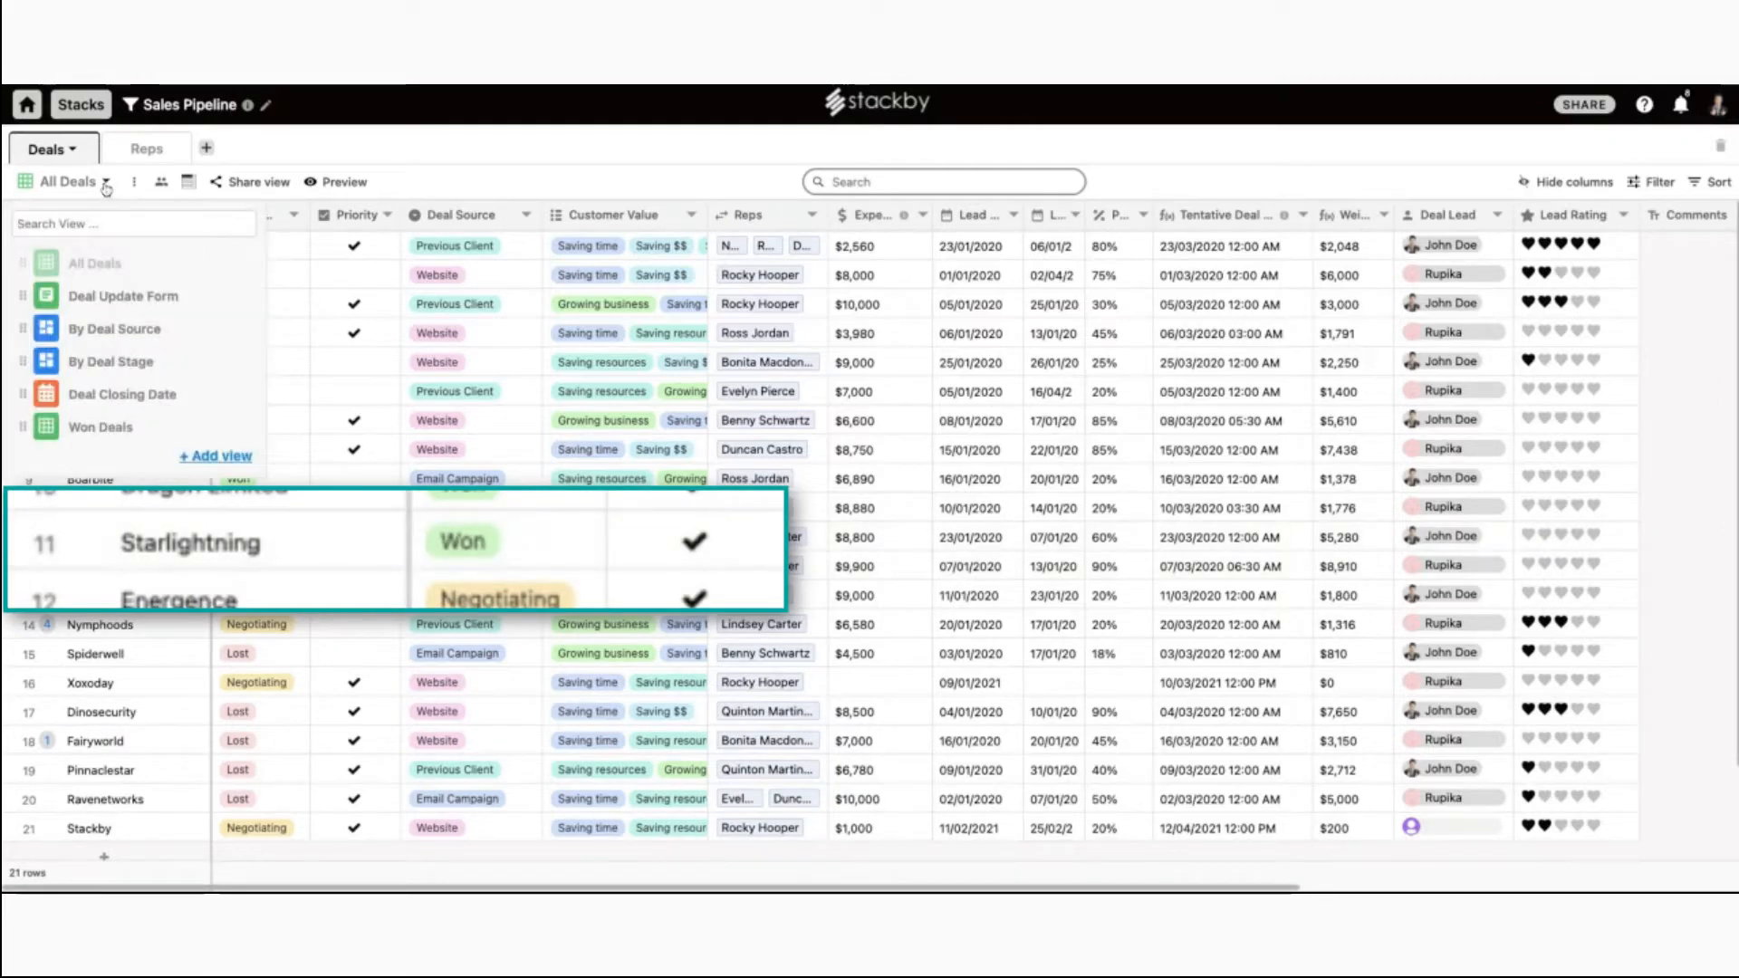
click(135, 359)
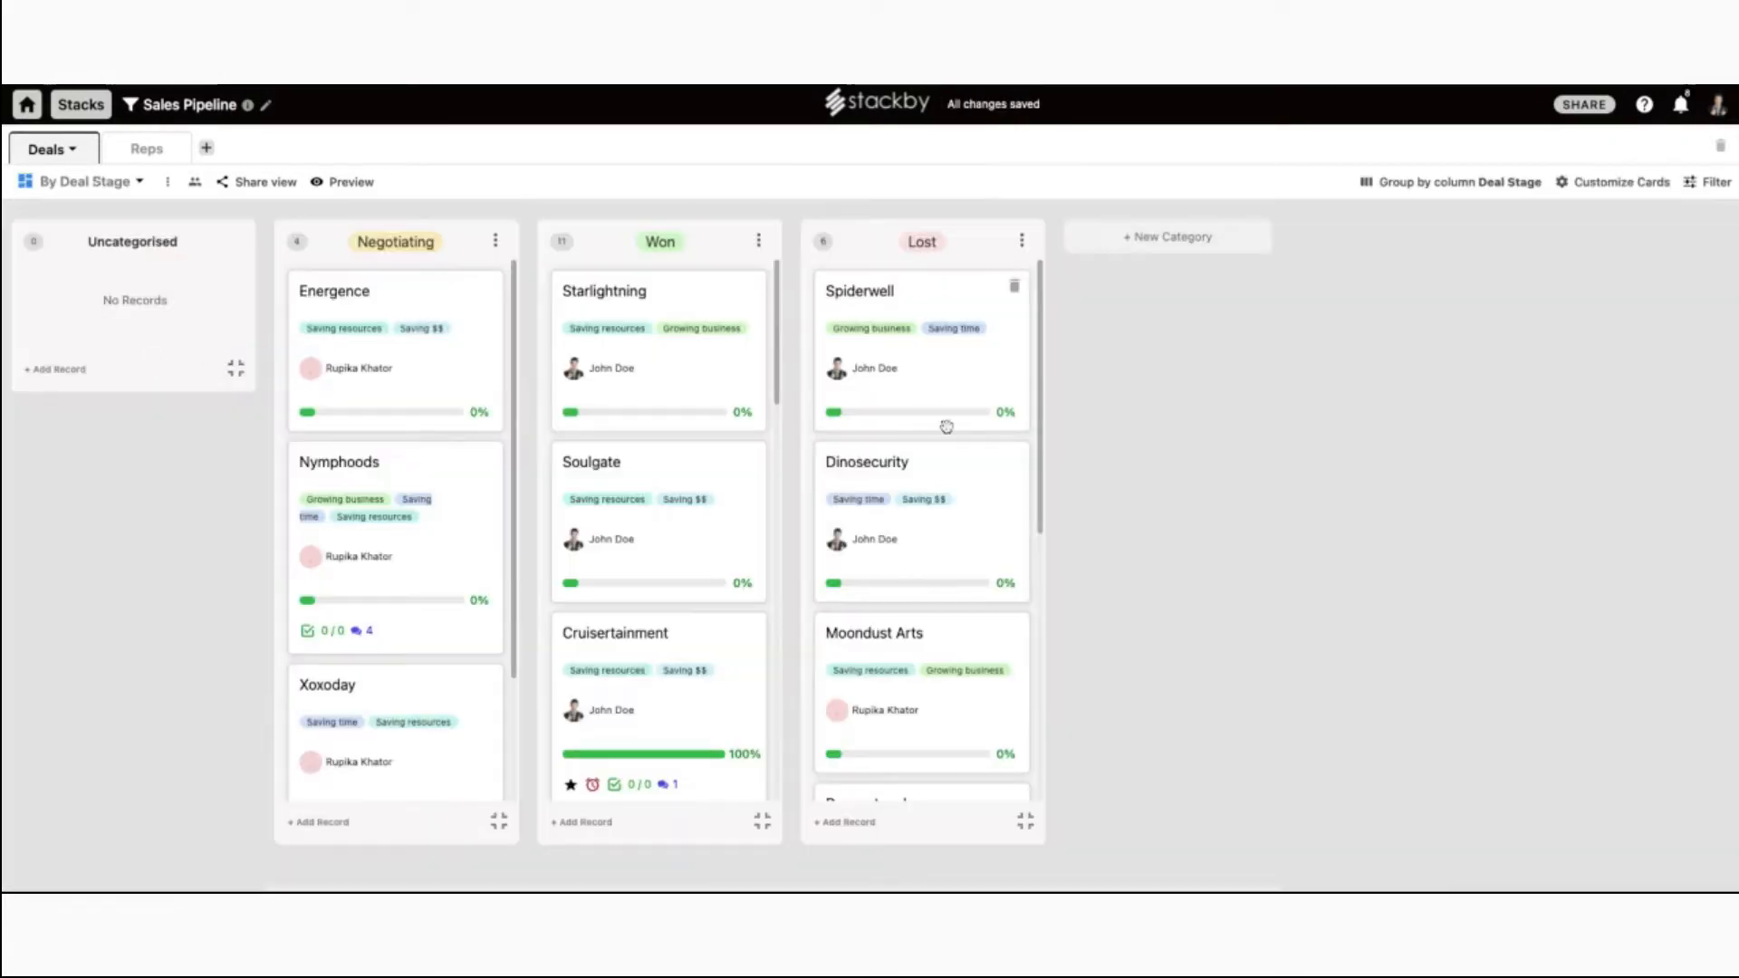
Change the board's grouping field from Deal Stage to Deal Lead.
click(1455, 184)
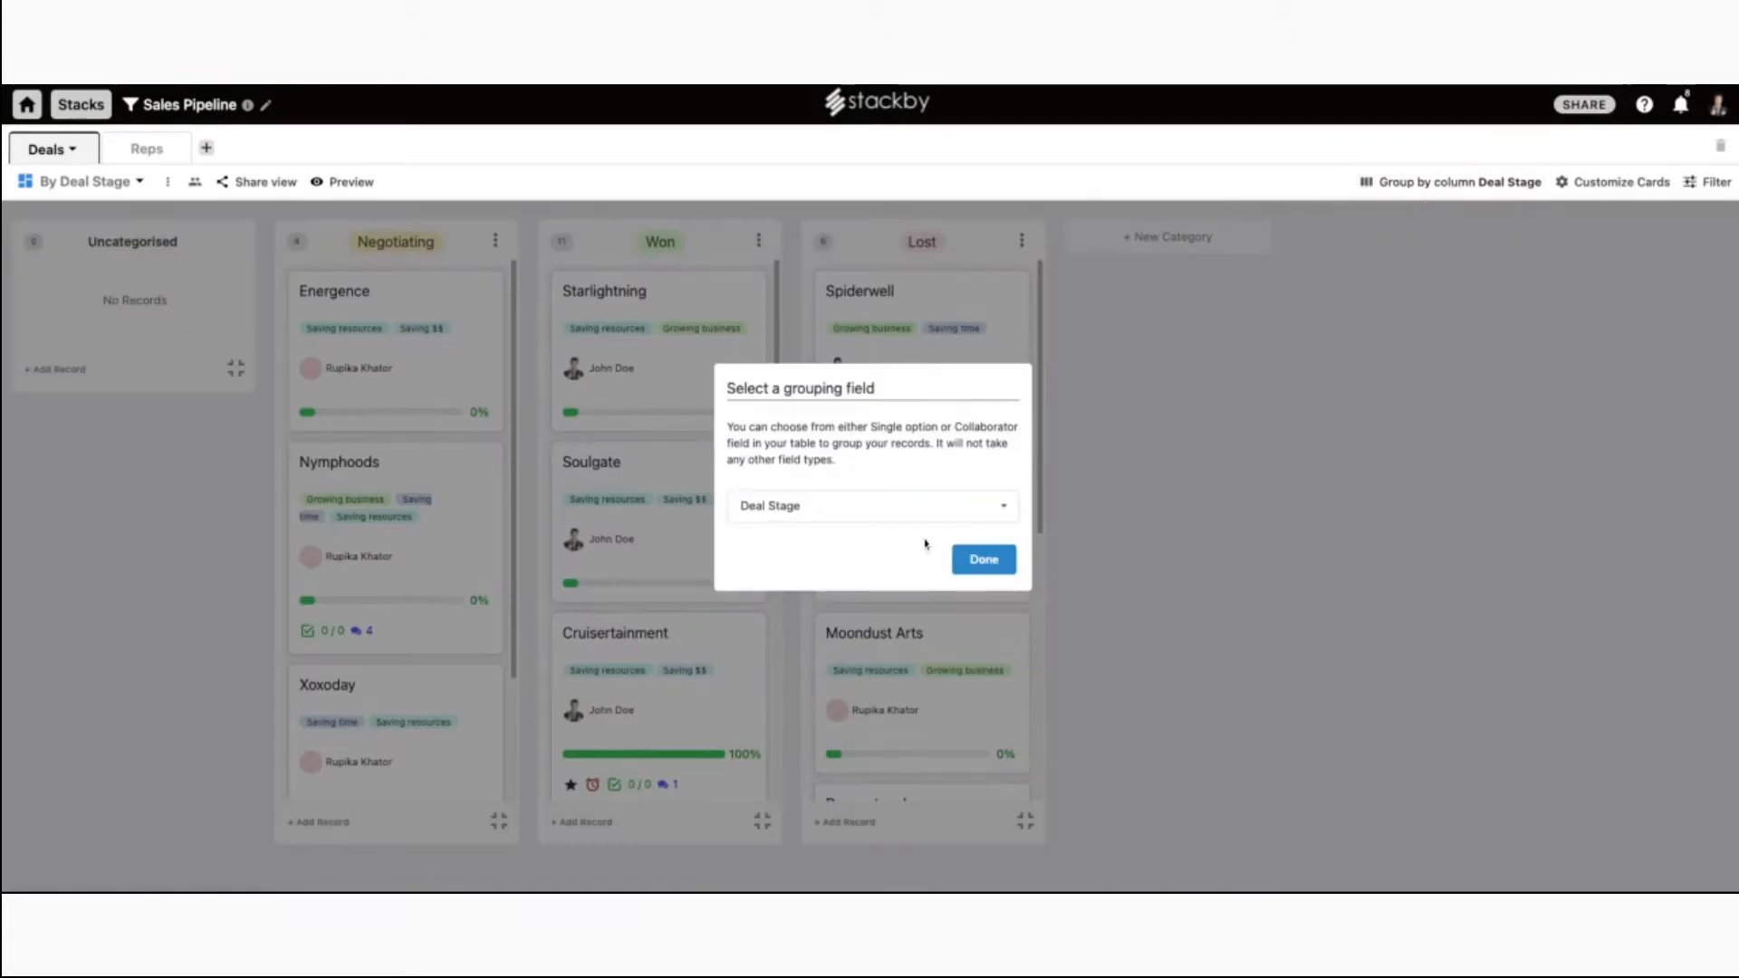
click(925, 507)
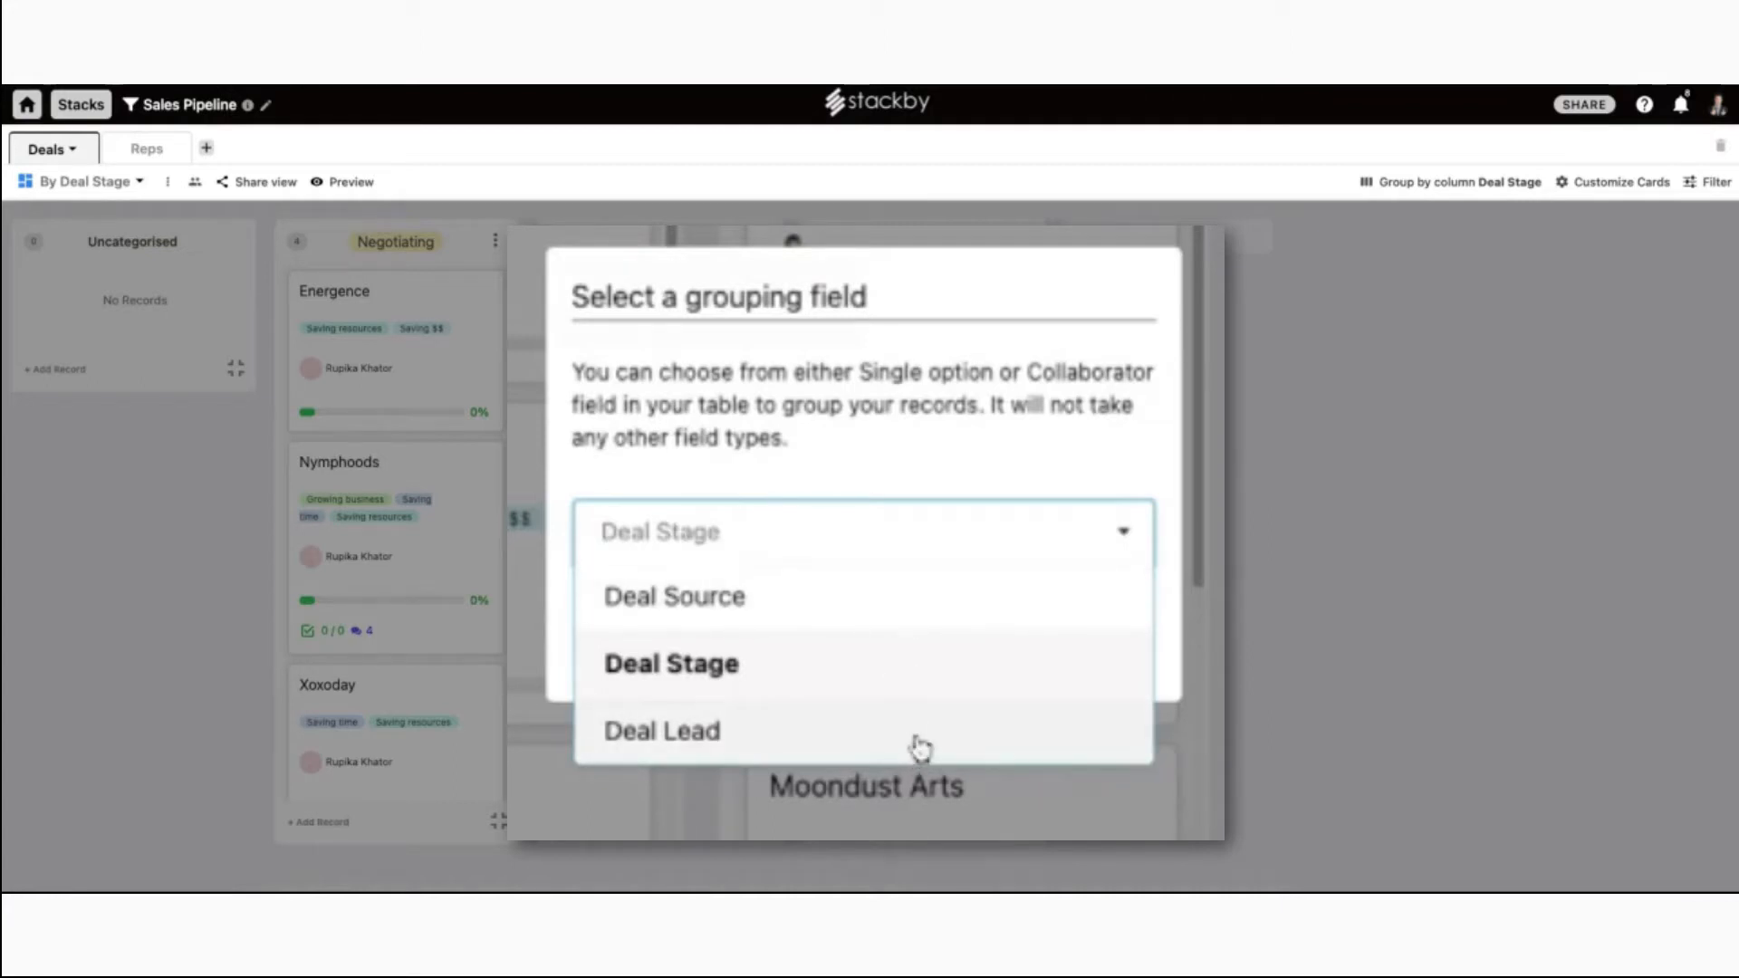
click(823, 740)
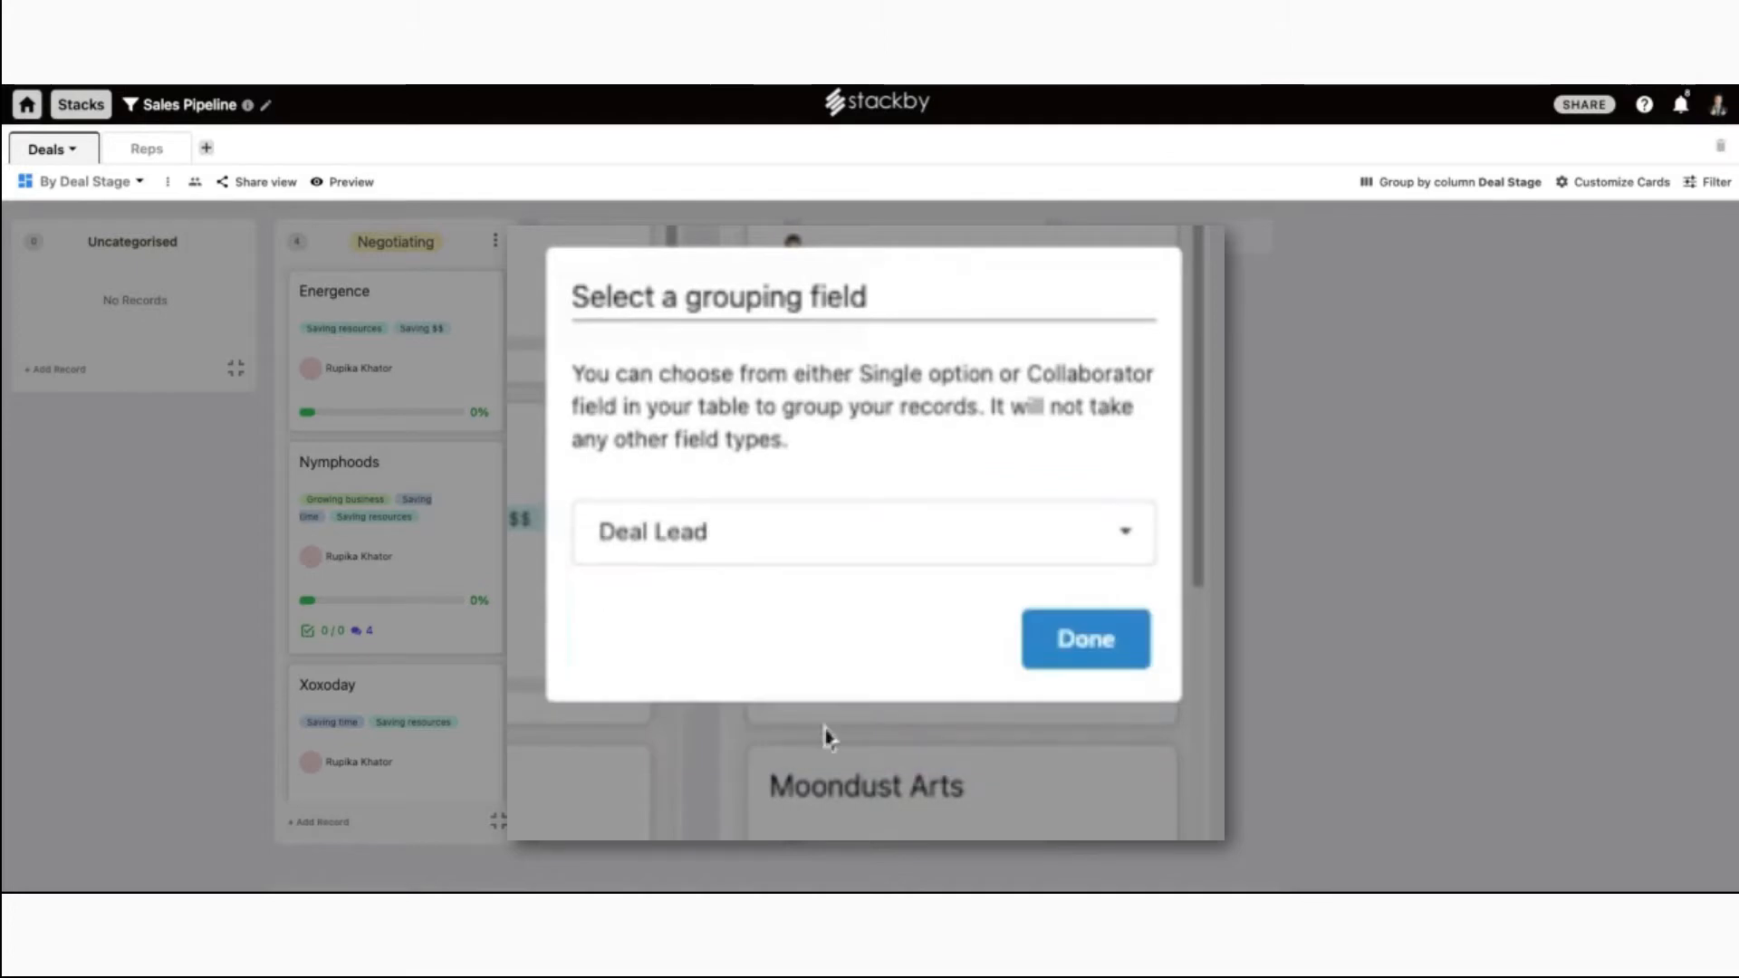
click(1086, 639)
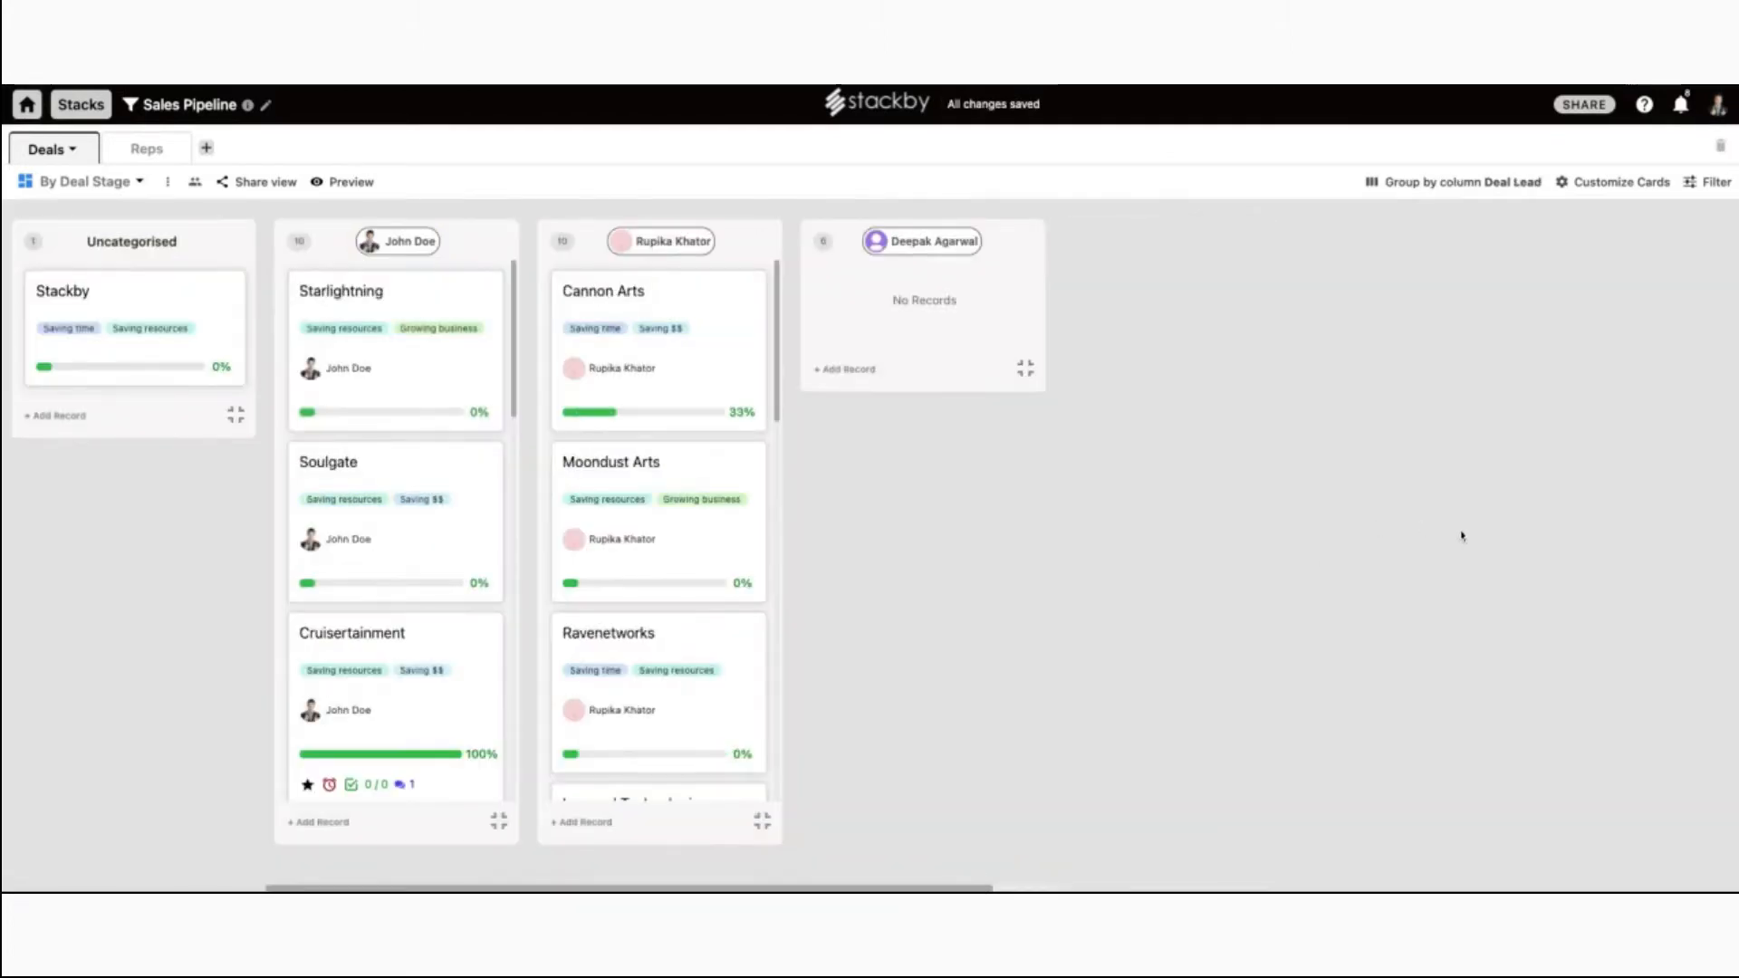
Drag Cannon Arts into the empty deal lead column.
scroll(427, 544, down, 5)
scroll(428, 553, up, 5)
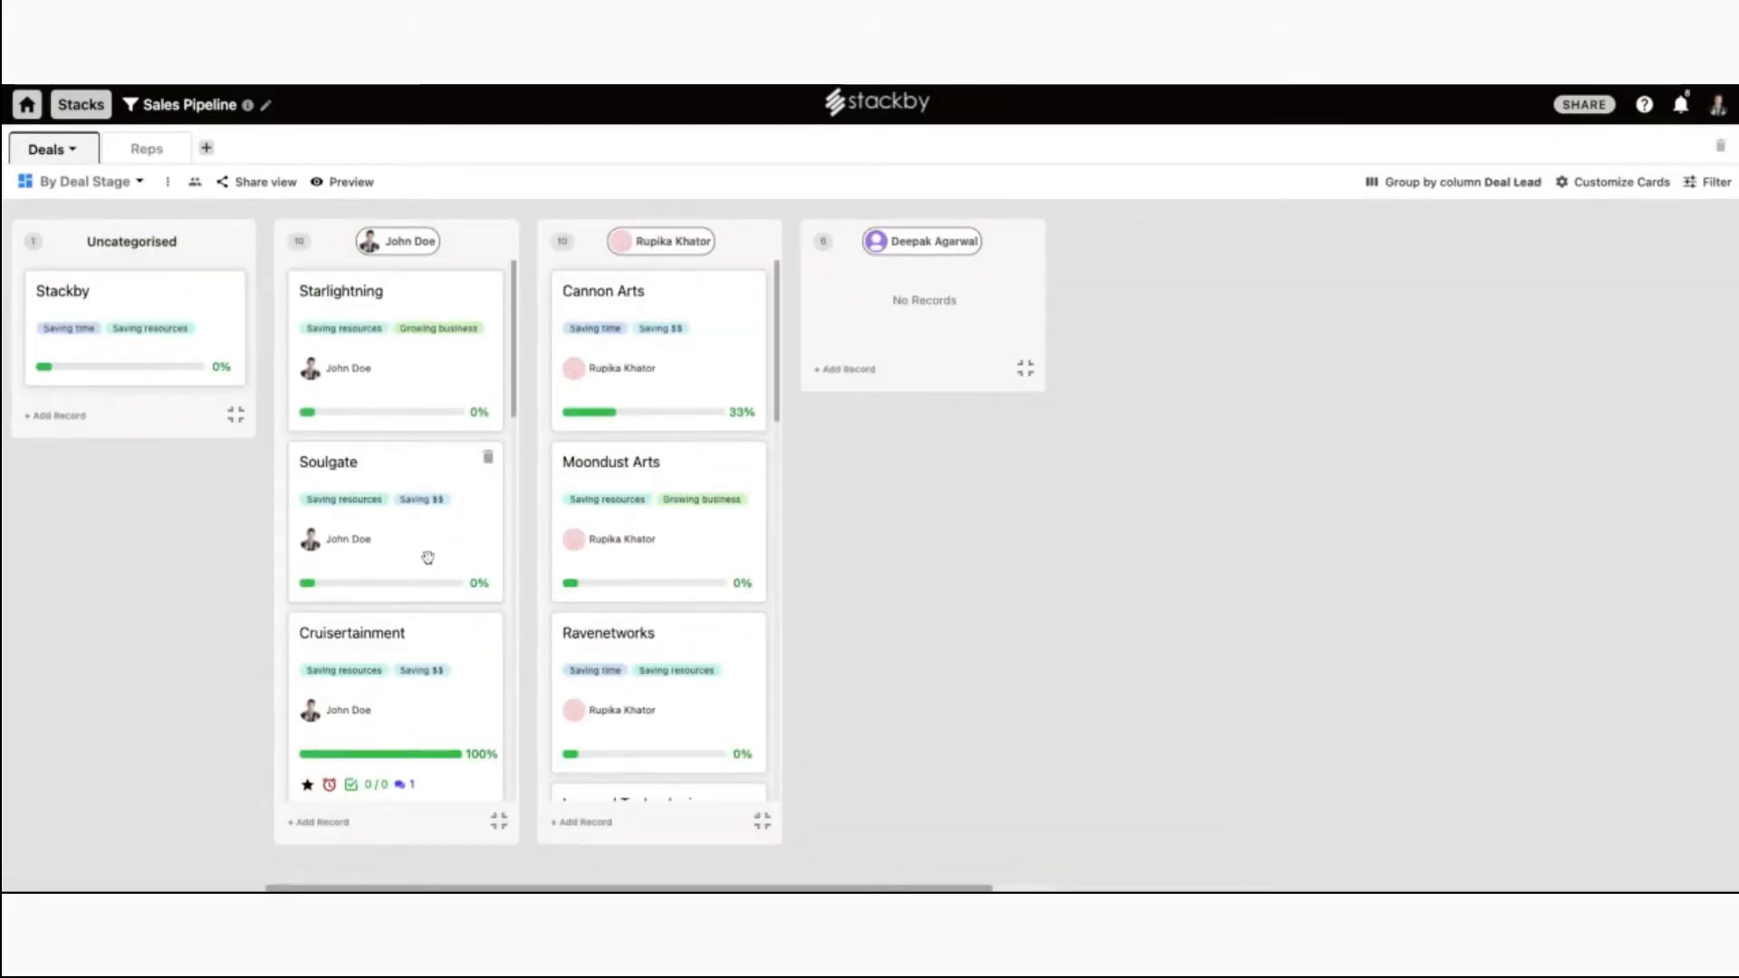
drag(647, 371, 942, 356)
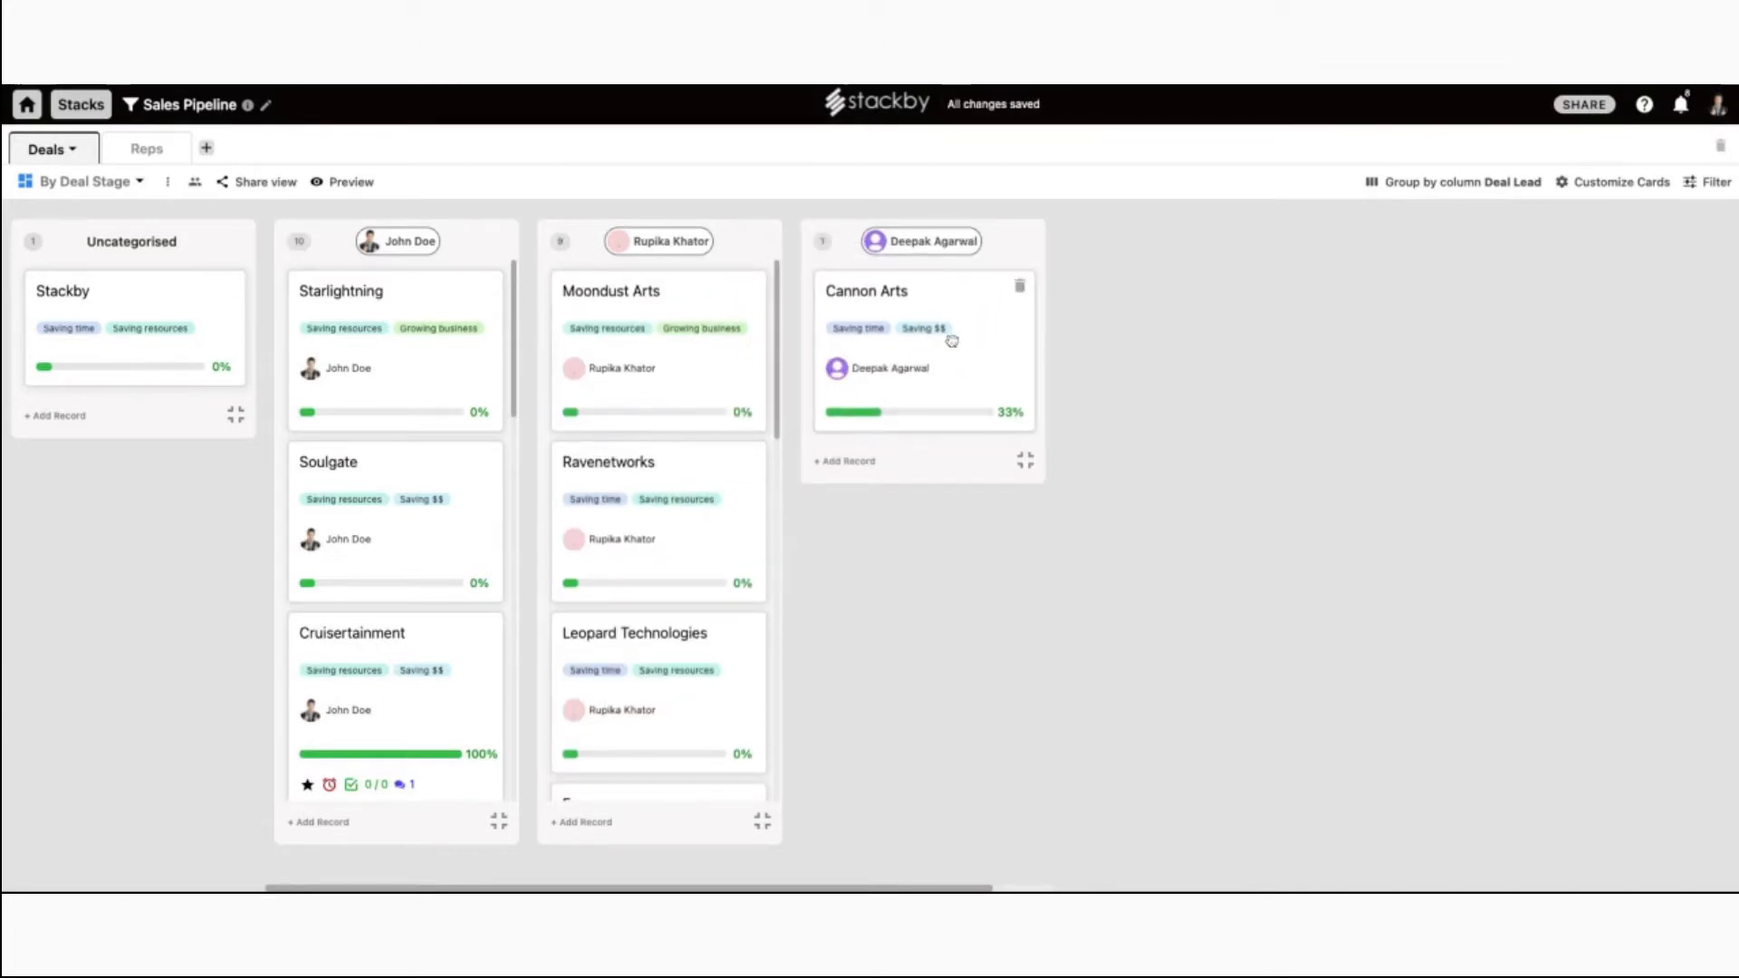
Regroup the board by Deal Stage into Negotiating, Won and Lost columns, then bring up Customize Cards.
click(139, 184)
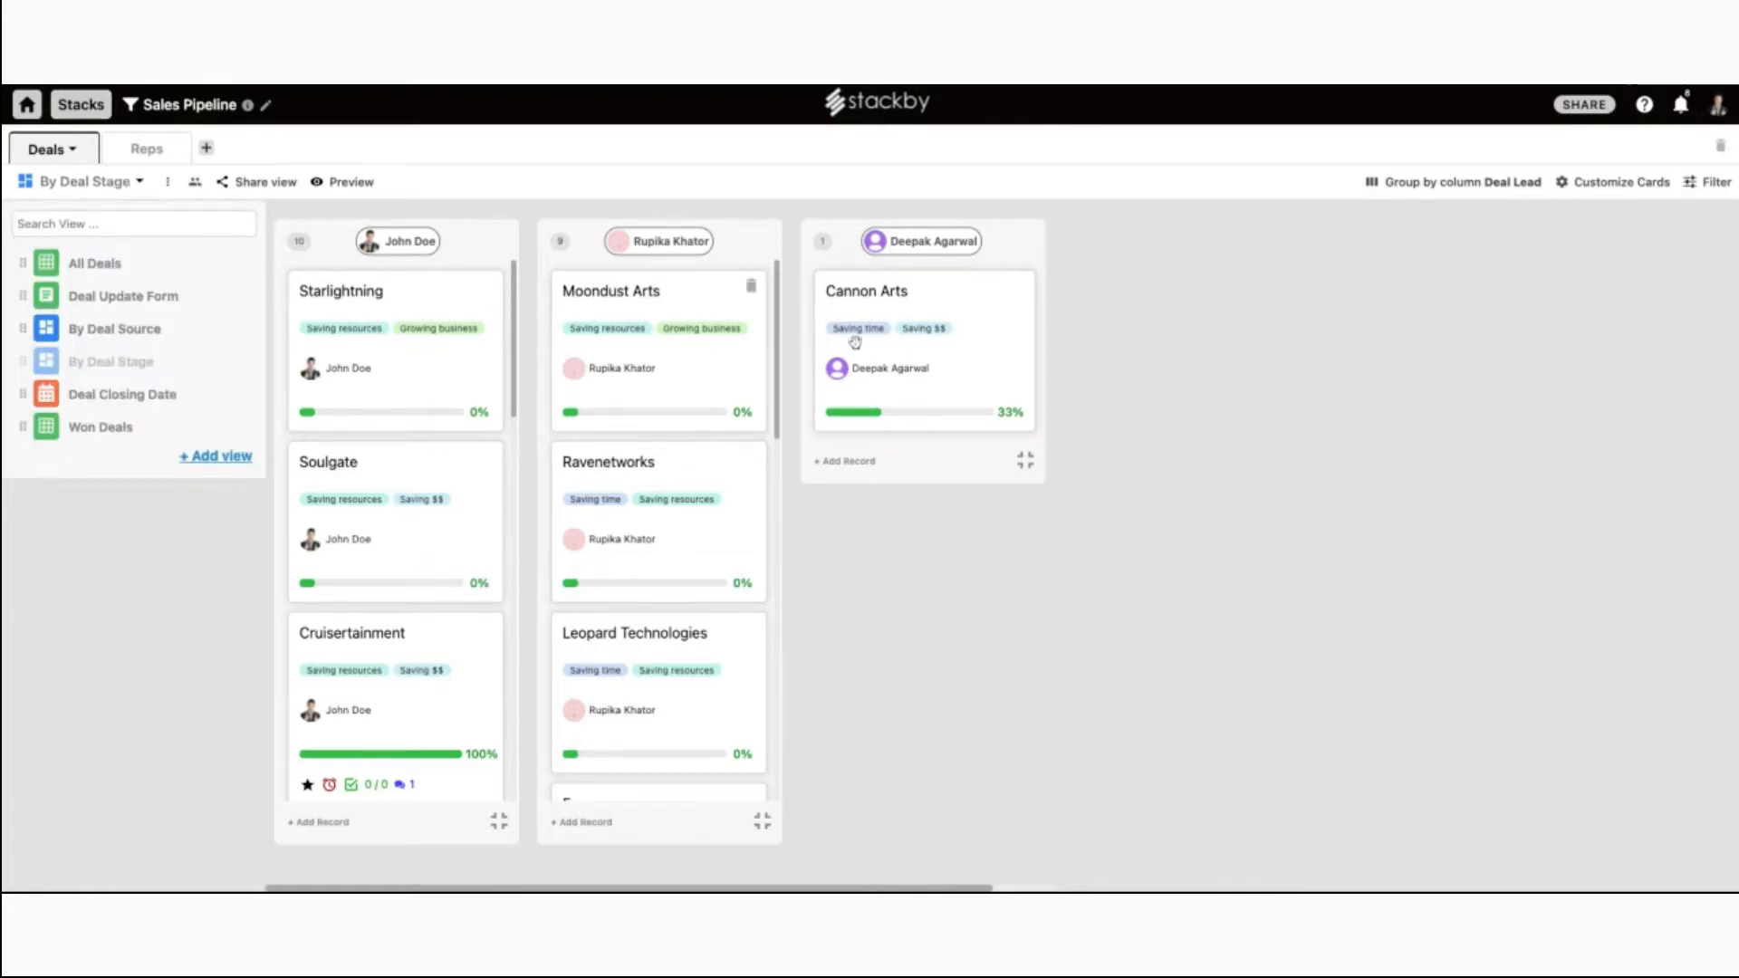
click(1454, 182)
click(953, 498)
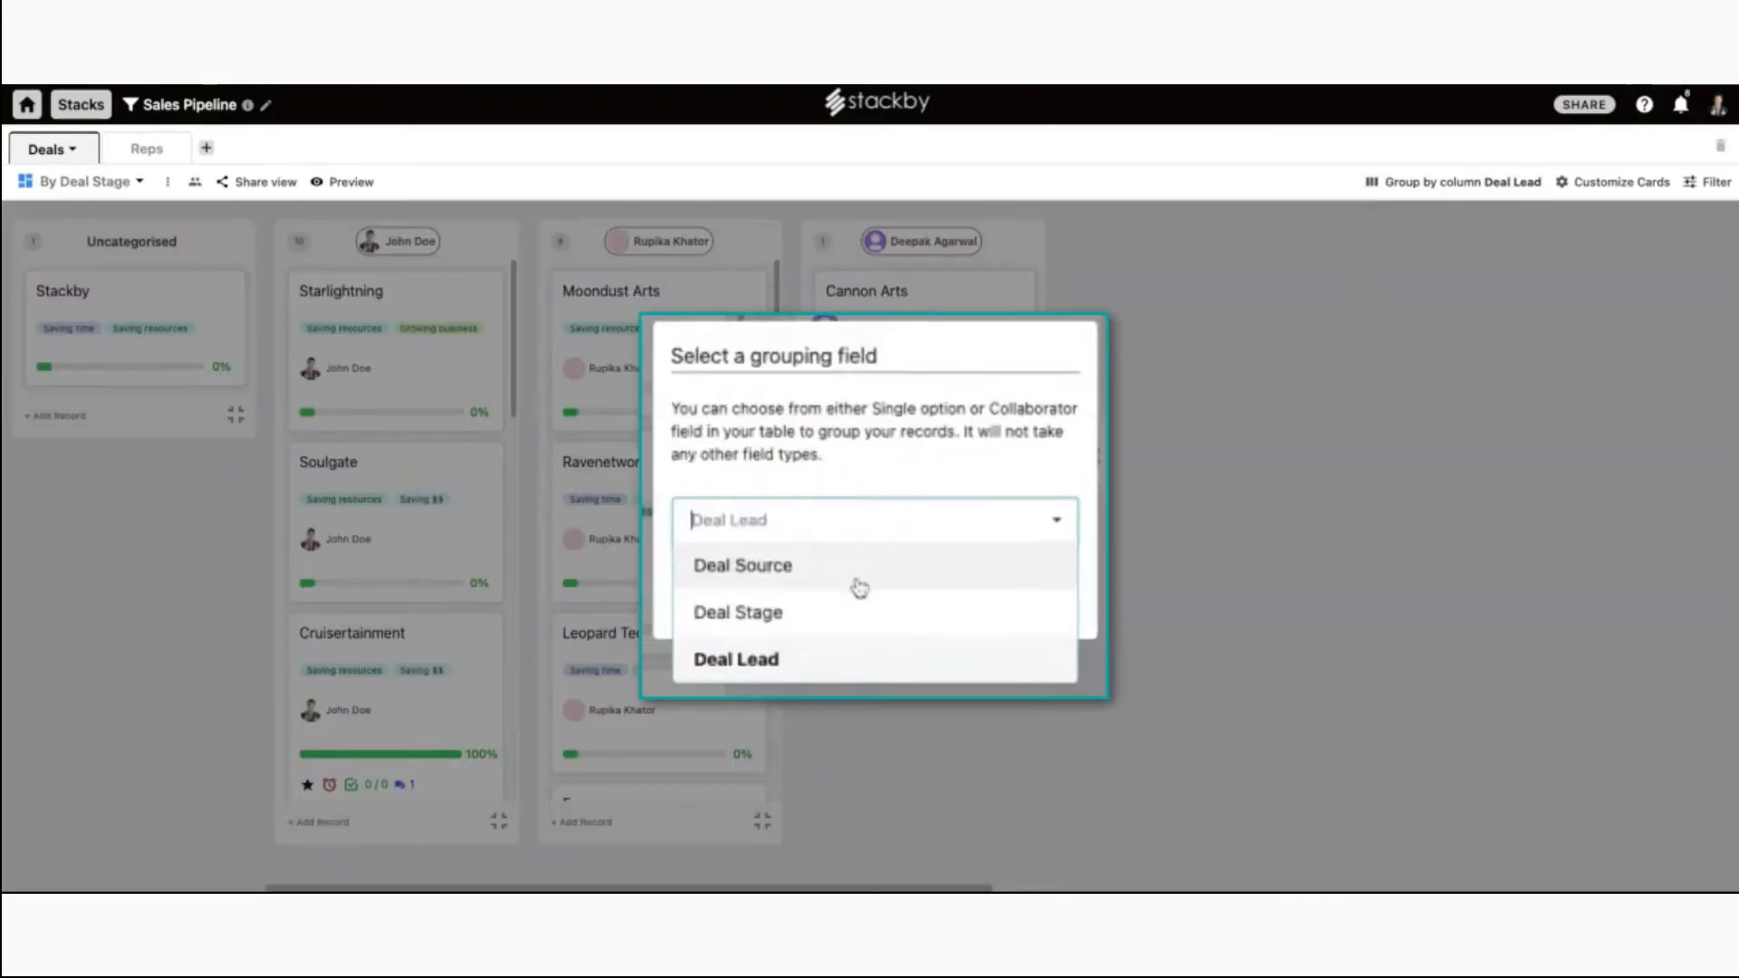
click(842, 619)
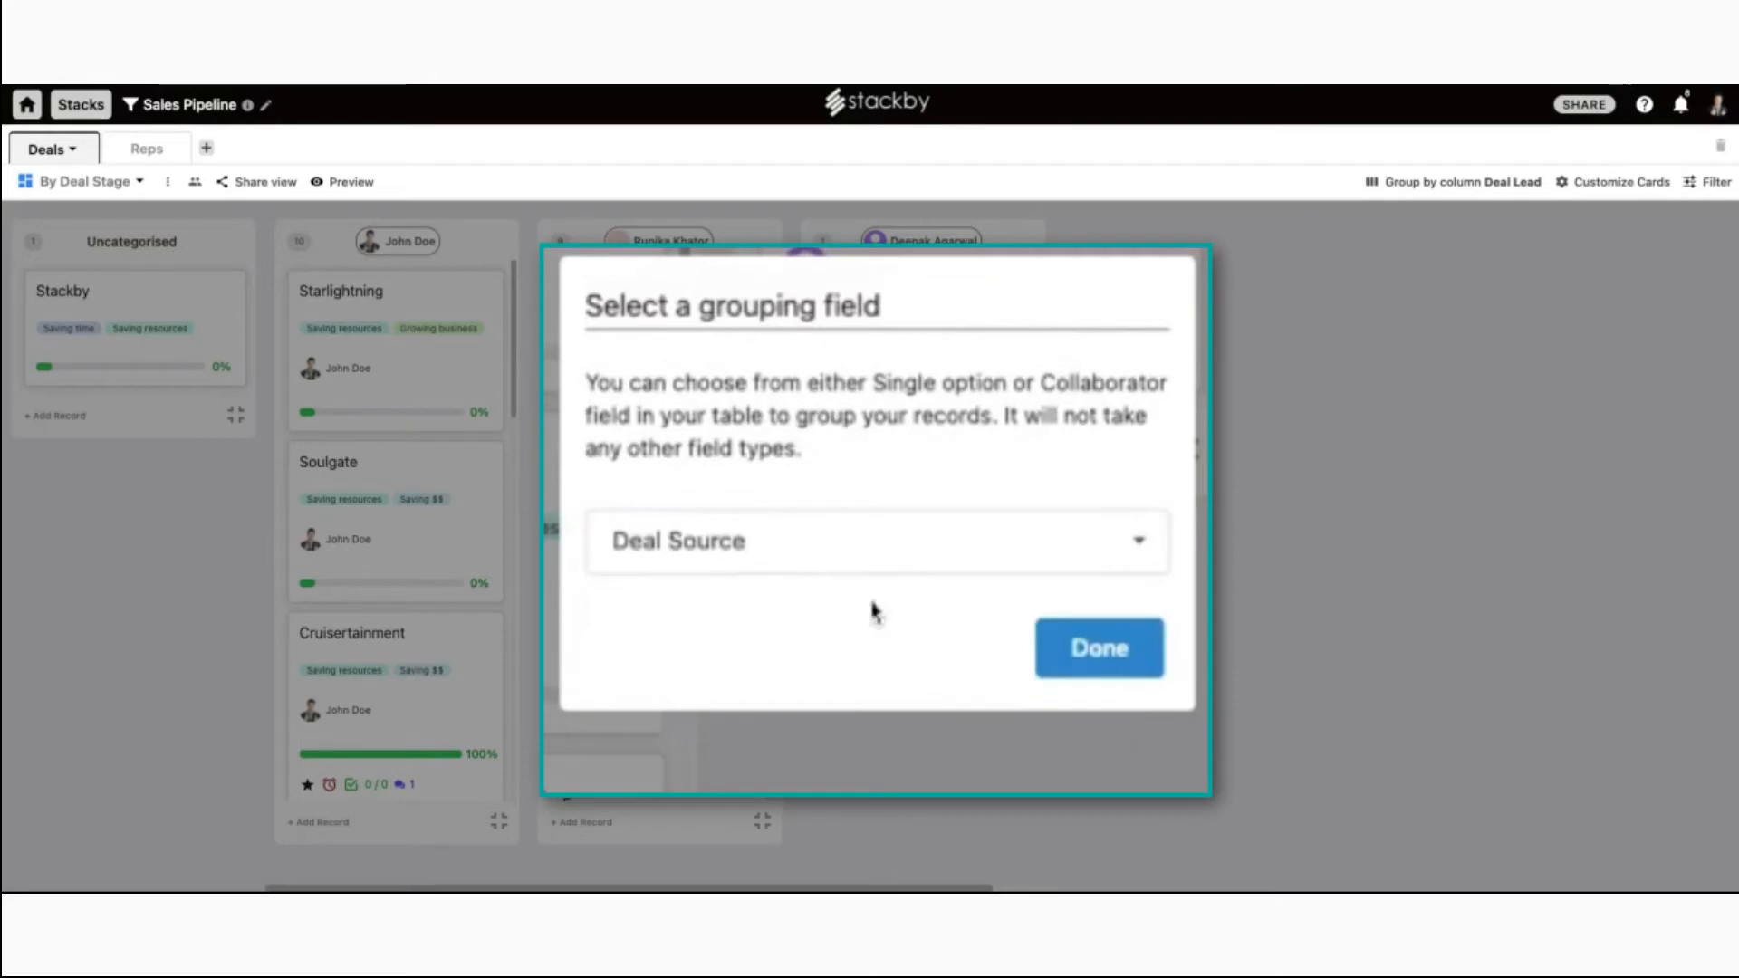
click(865, 544)
click(868, 672)
click(982, 559)
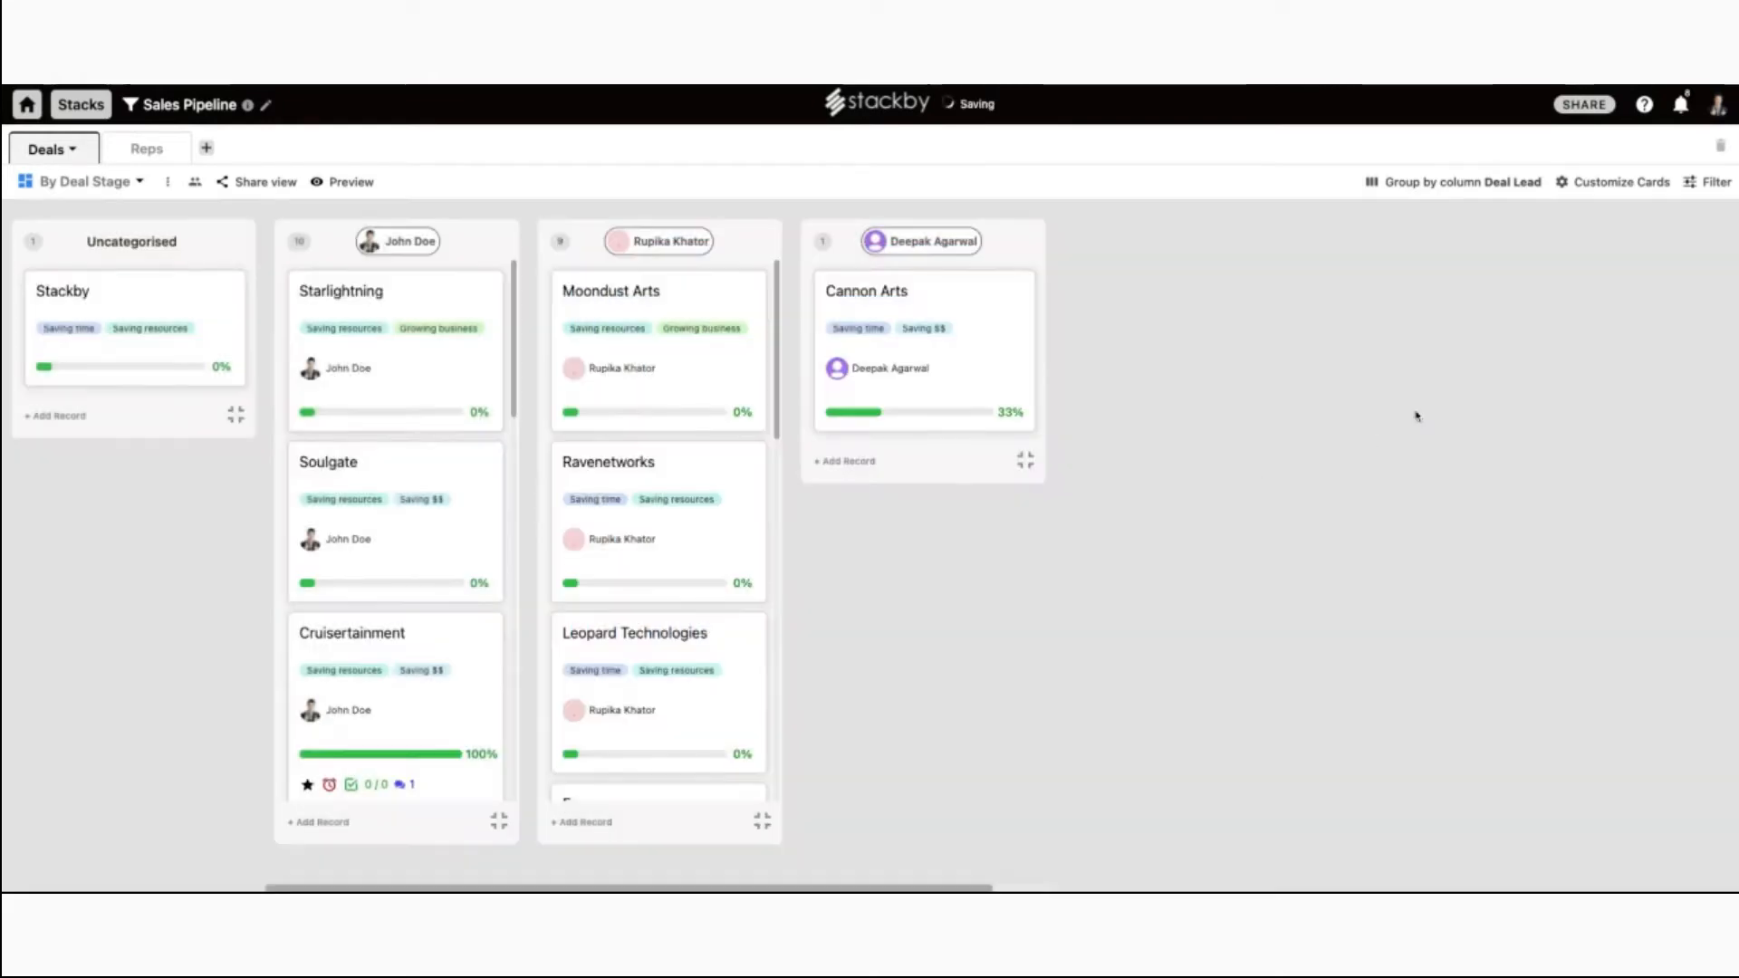
click(1608, 186)
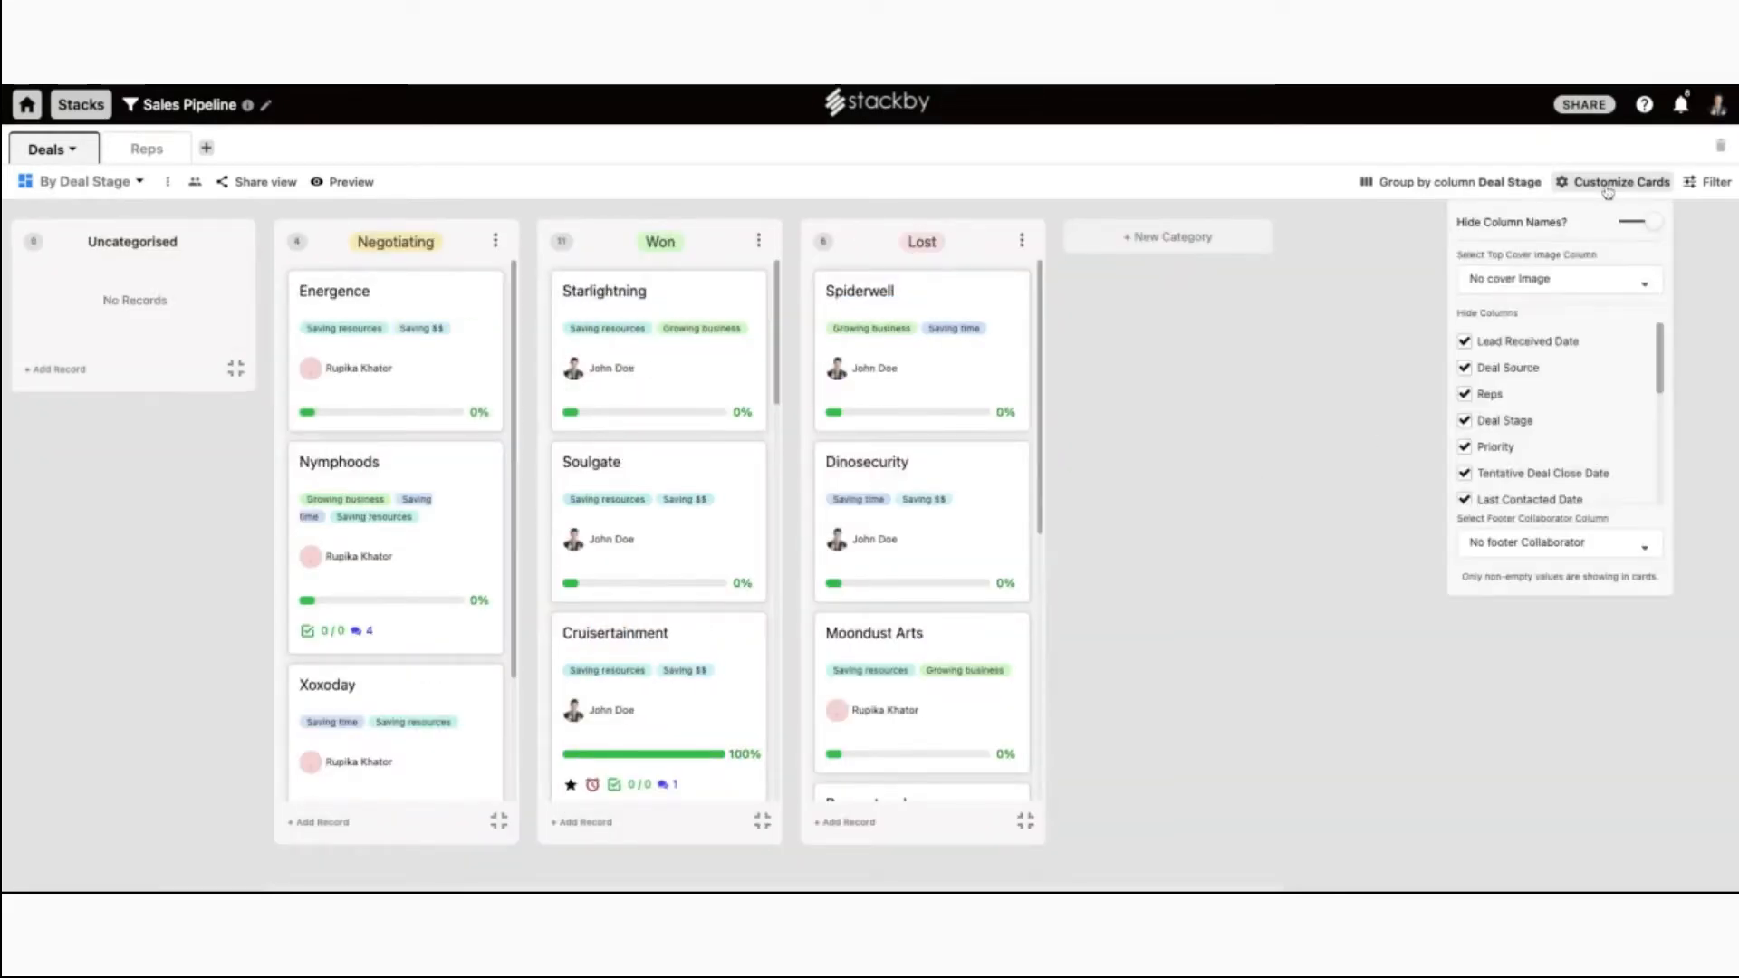
Keep column names hidden on the cards and leave the top cover image unchanged.
click(1648, 223)
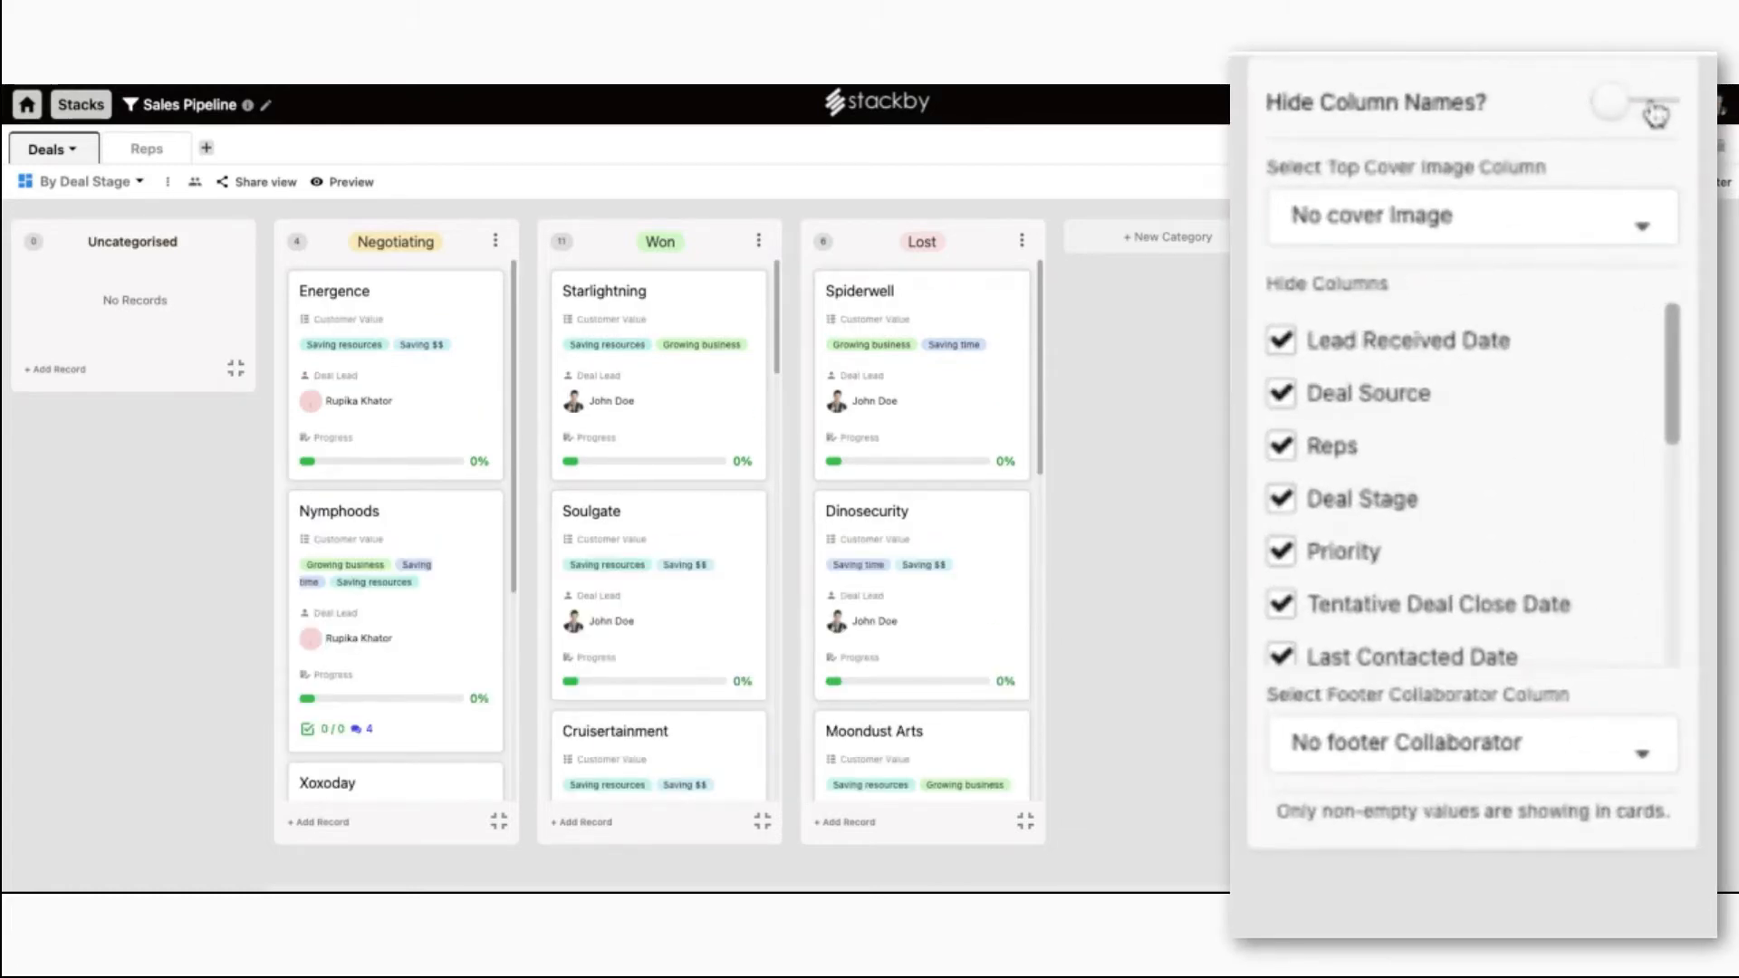
click(1653, 108)
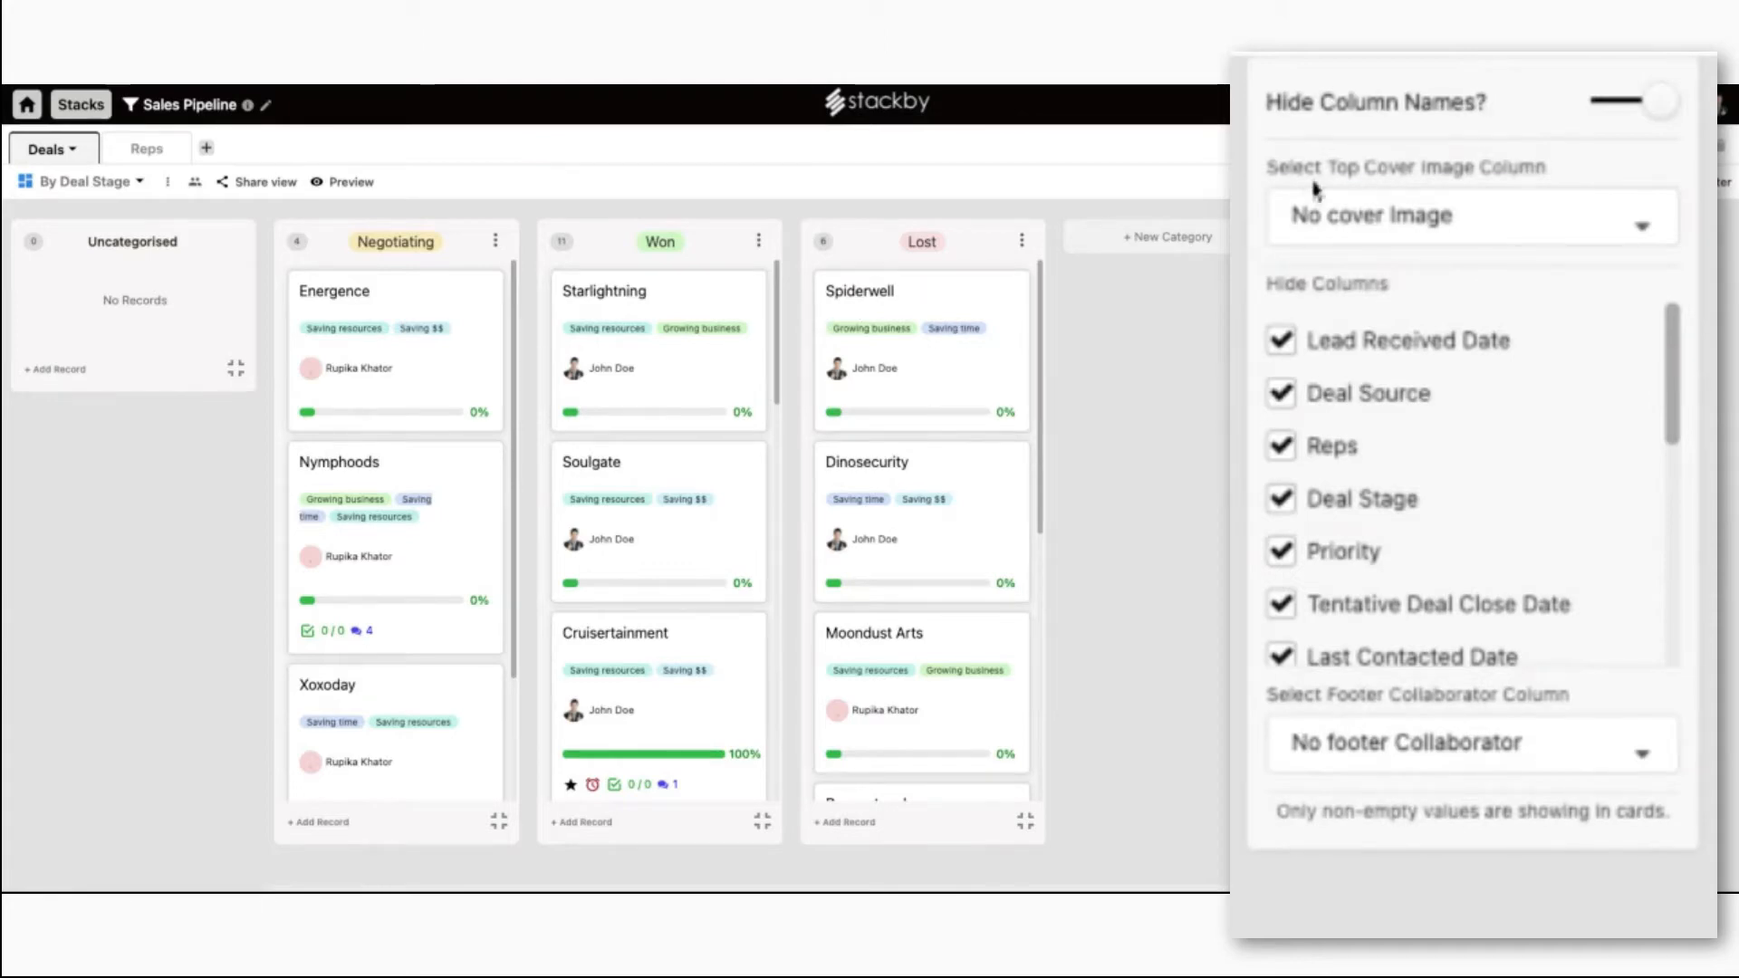
click(1417, 201)
click(1492, 215)
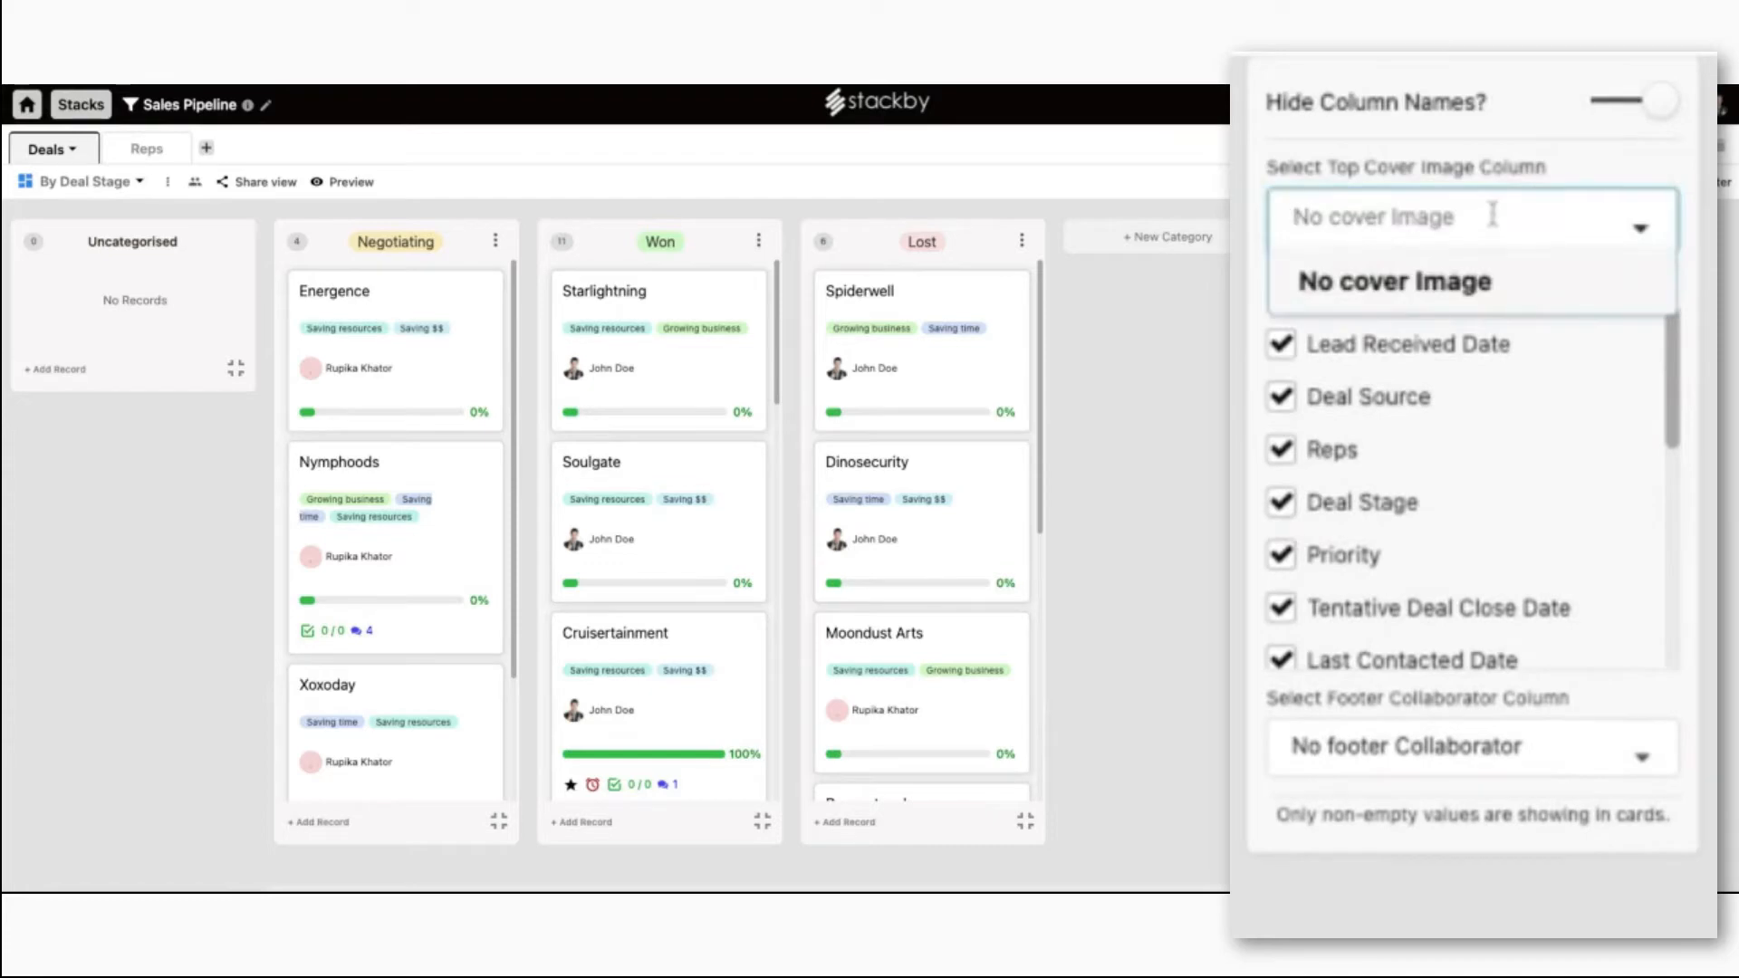
click(1591, 204)
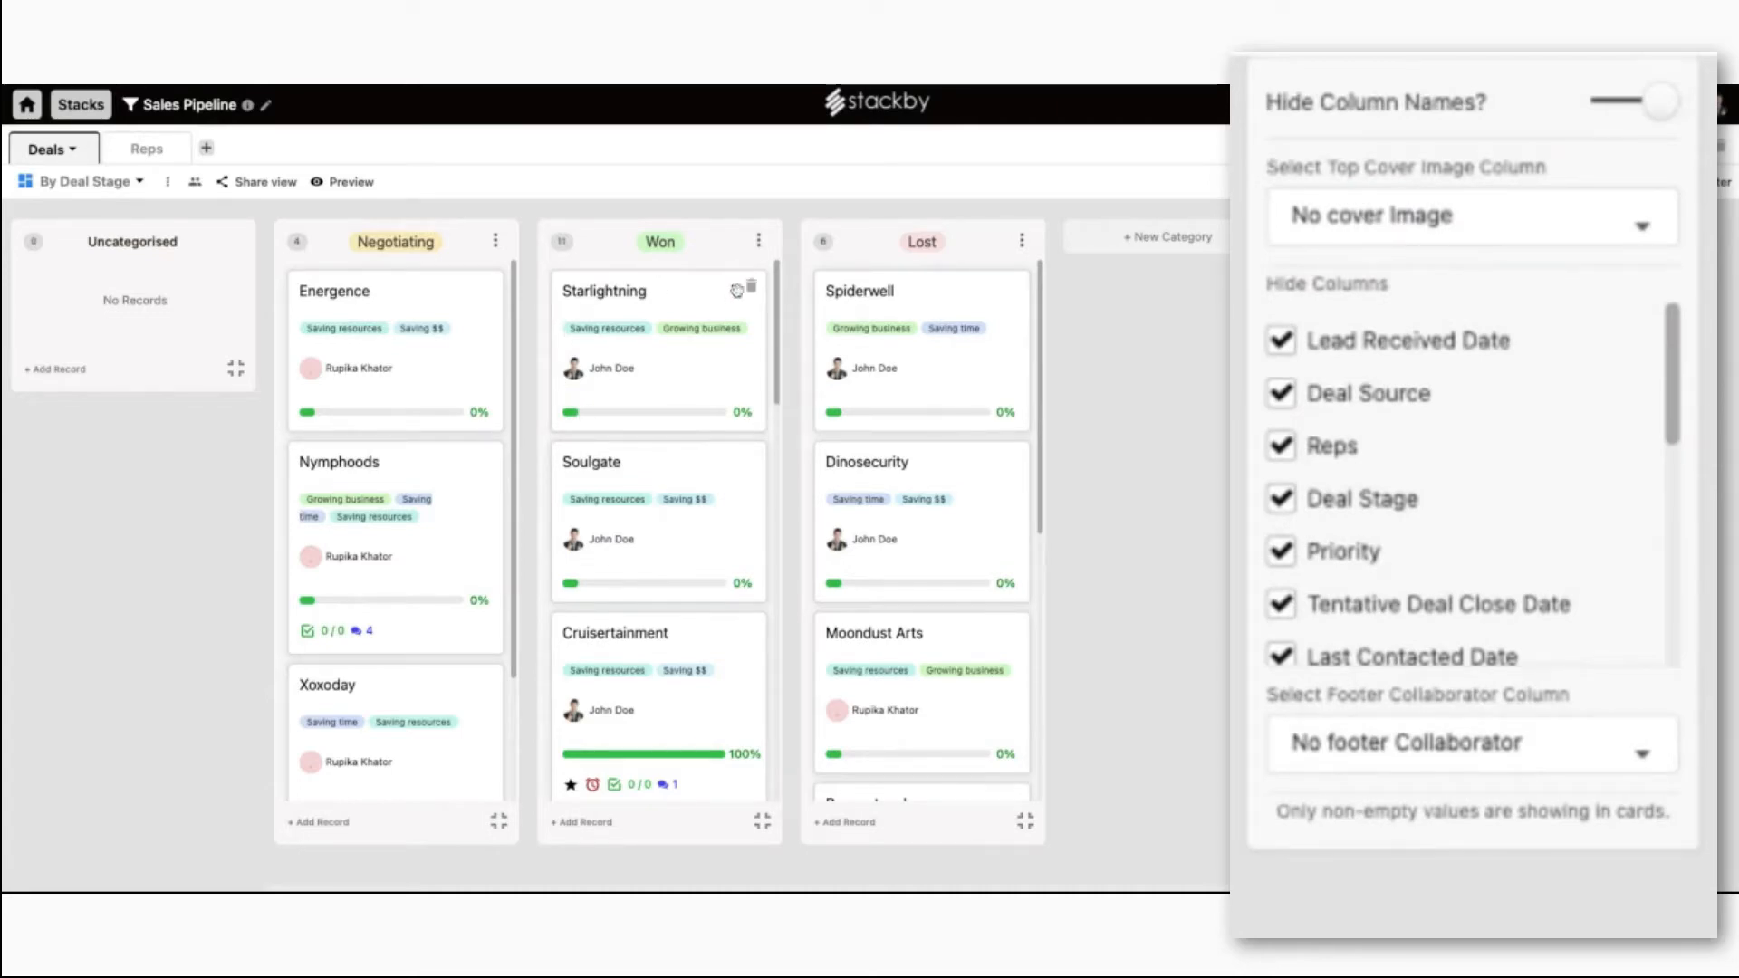
Show Reps and Lead Received Date on cards, with Deal Lead as the footer collaborator.
click(1329, 453)
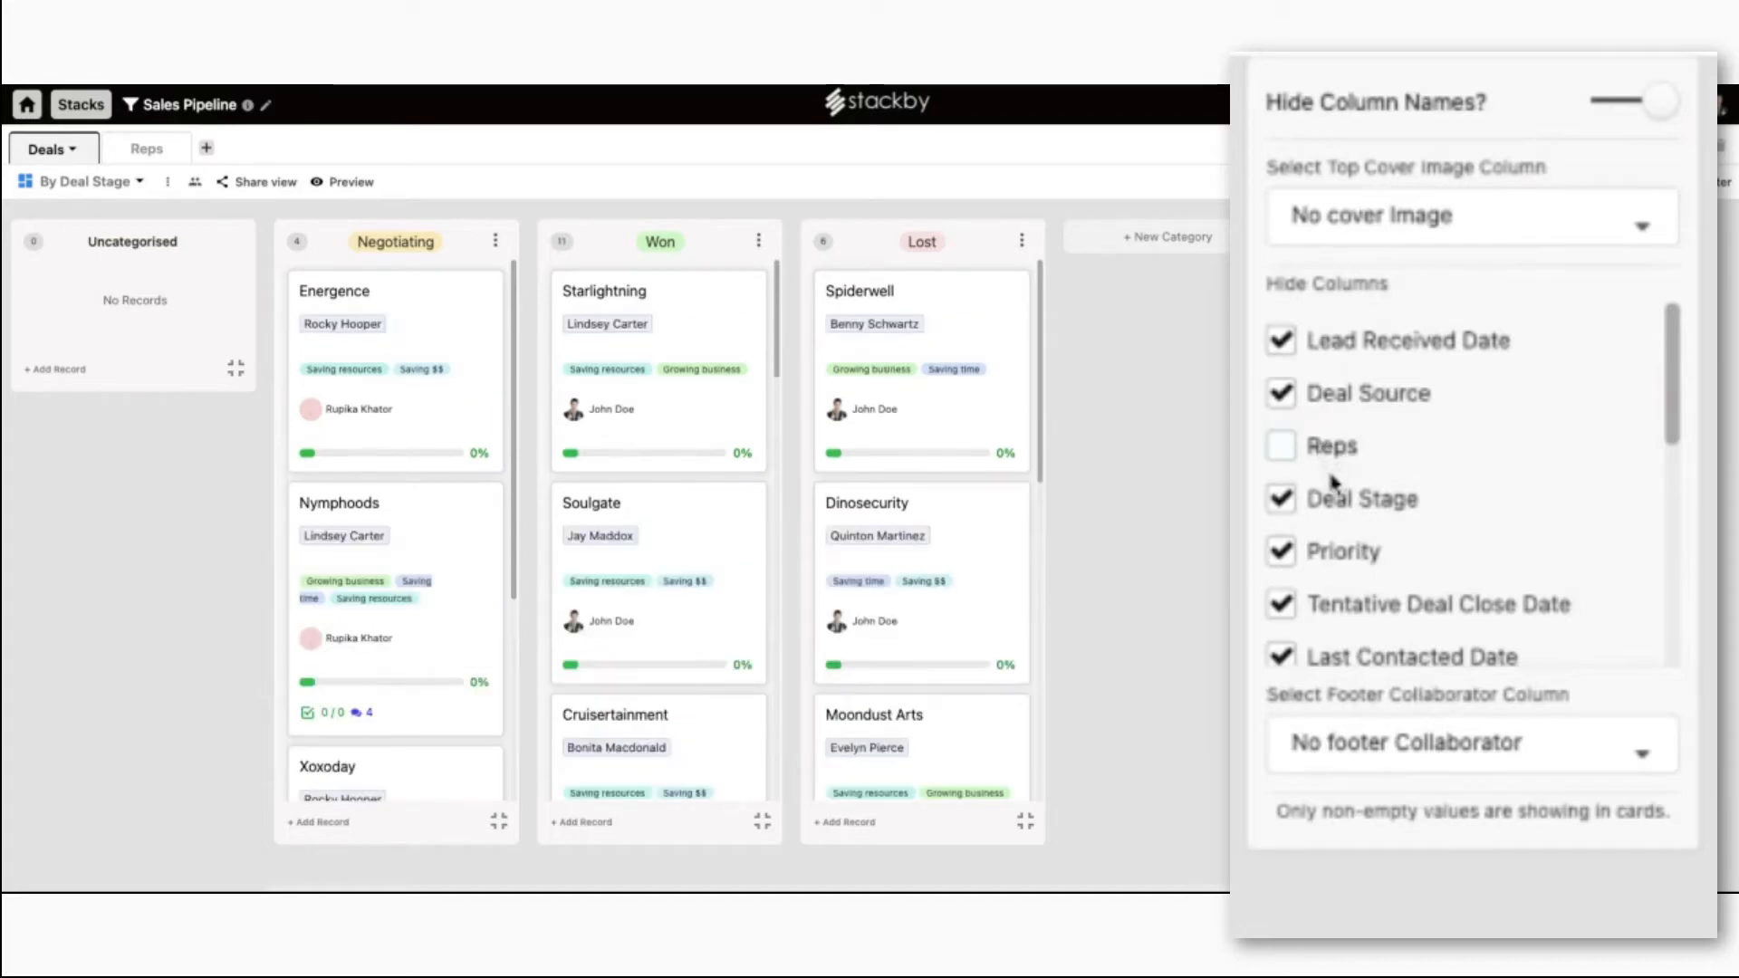
click(1329, 514)
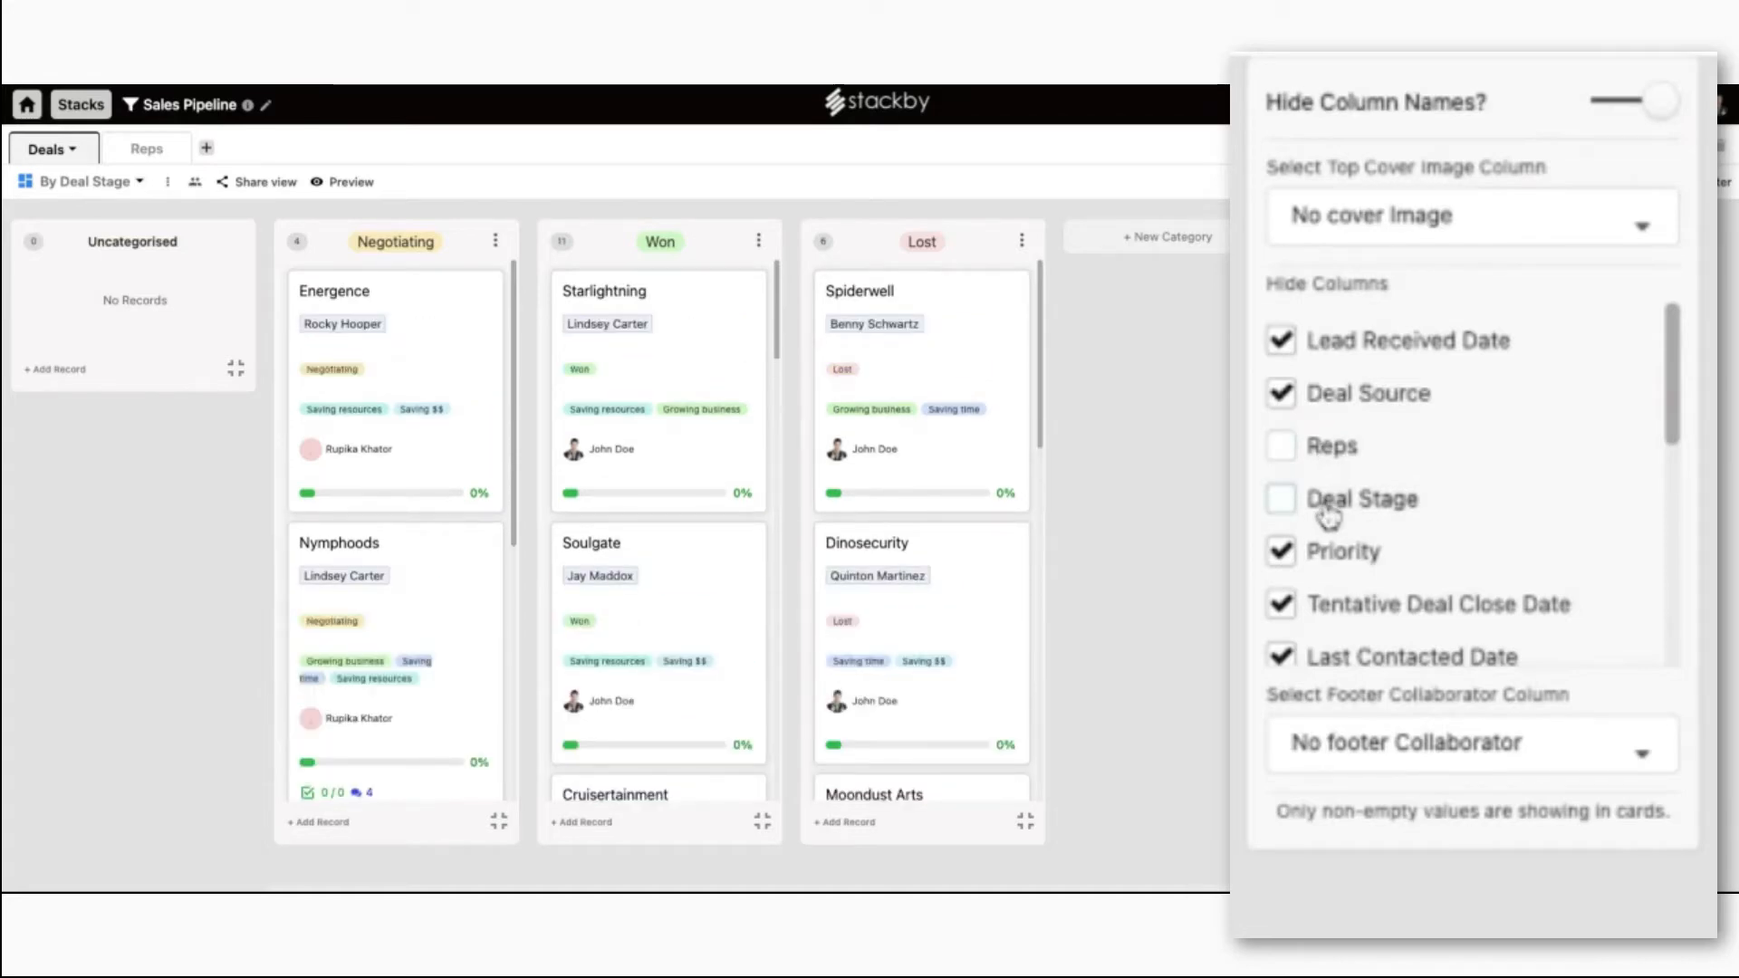
click(1329, 514)
click(1338, 557)
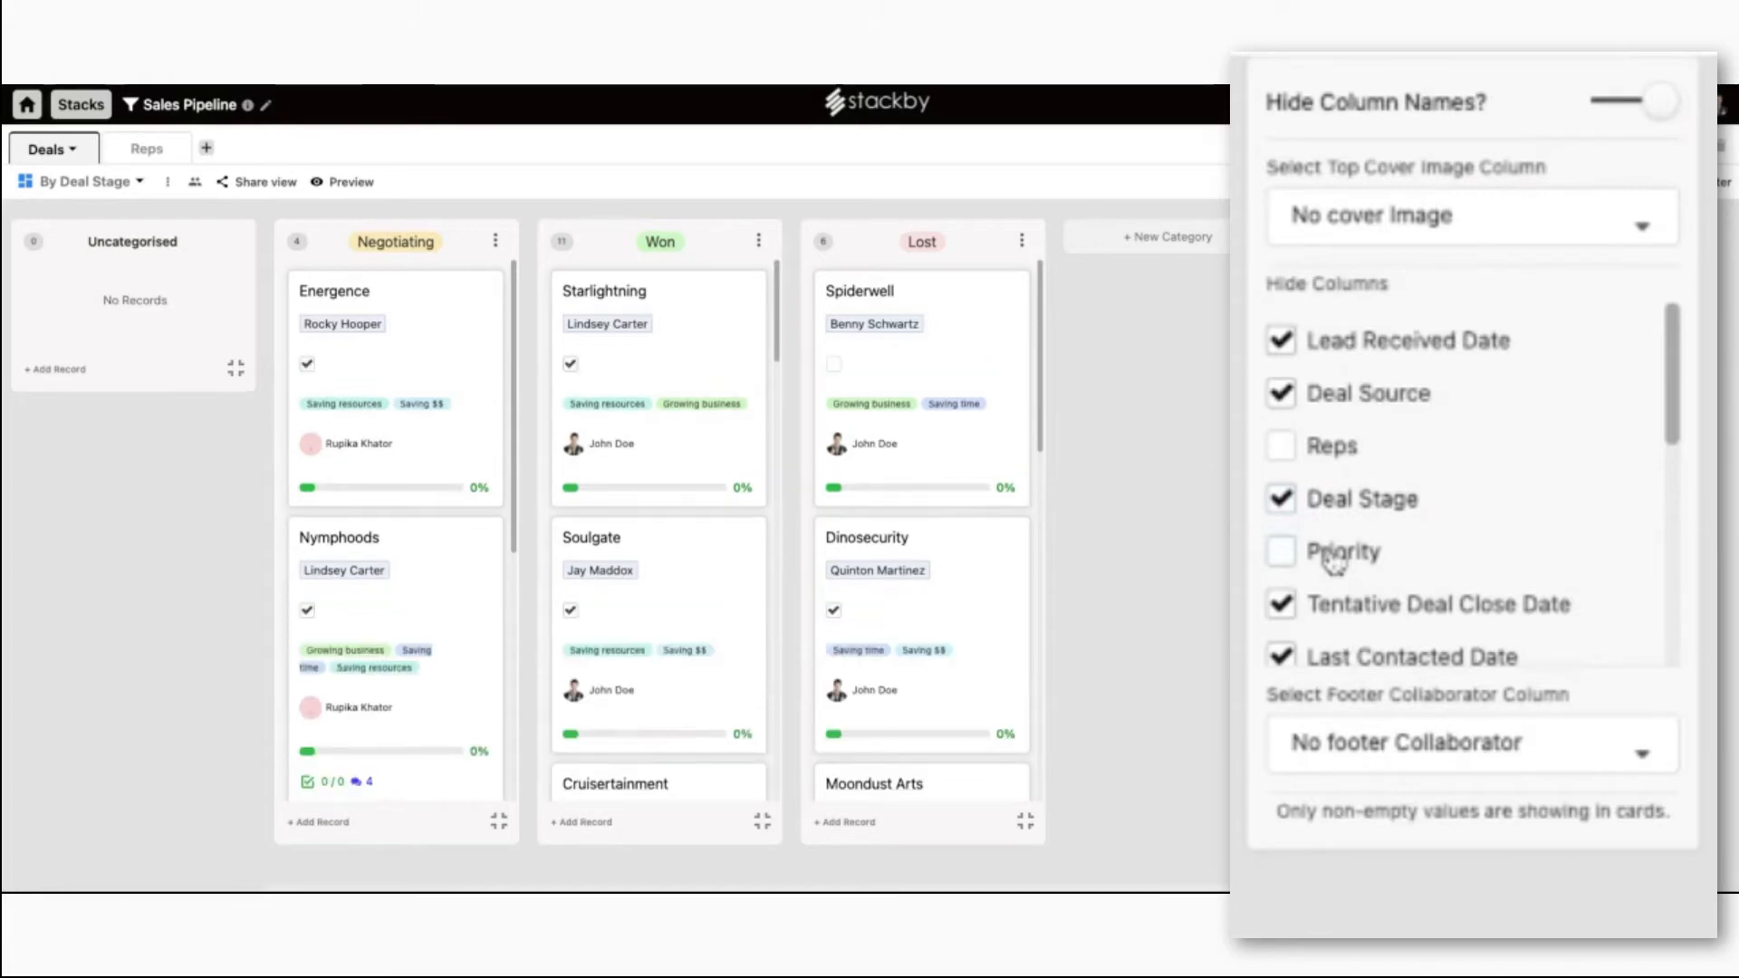
click(1333, 556)
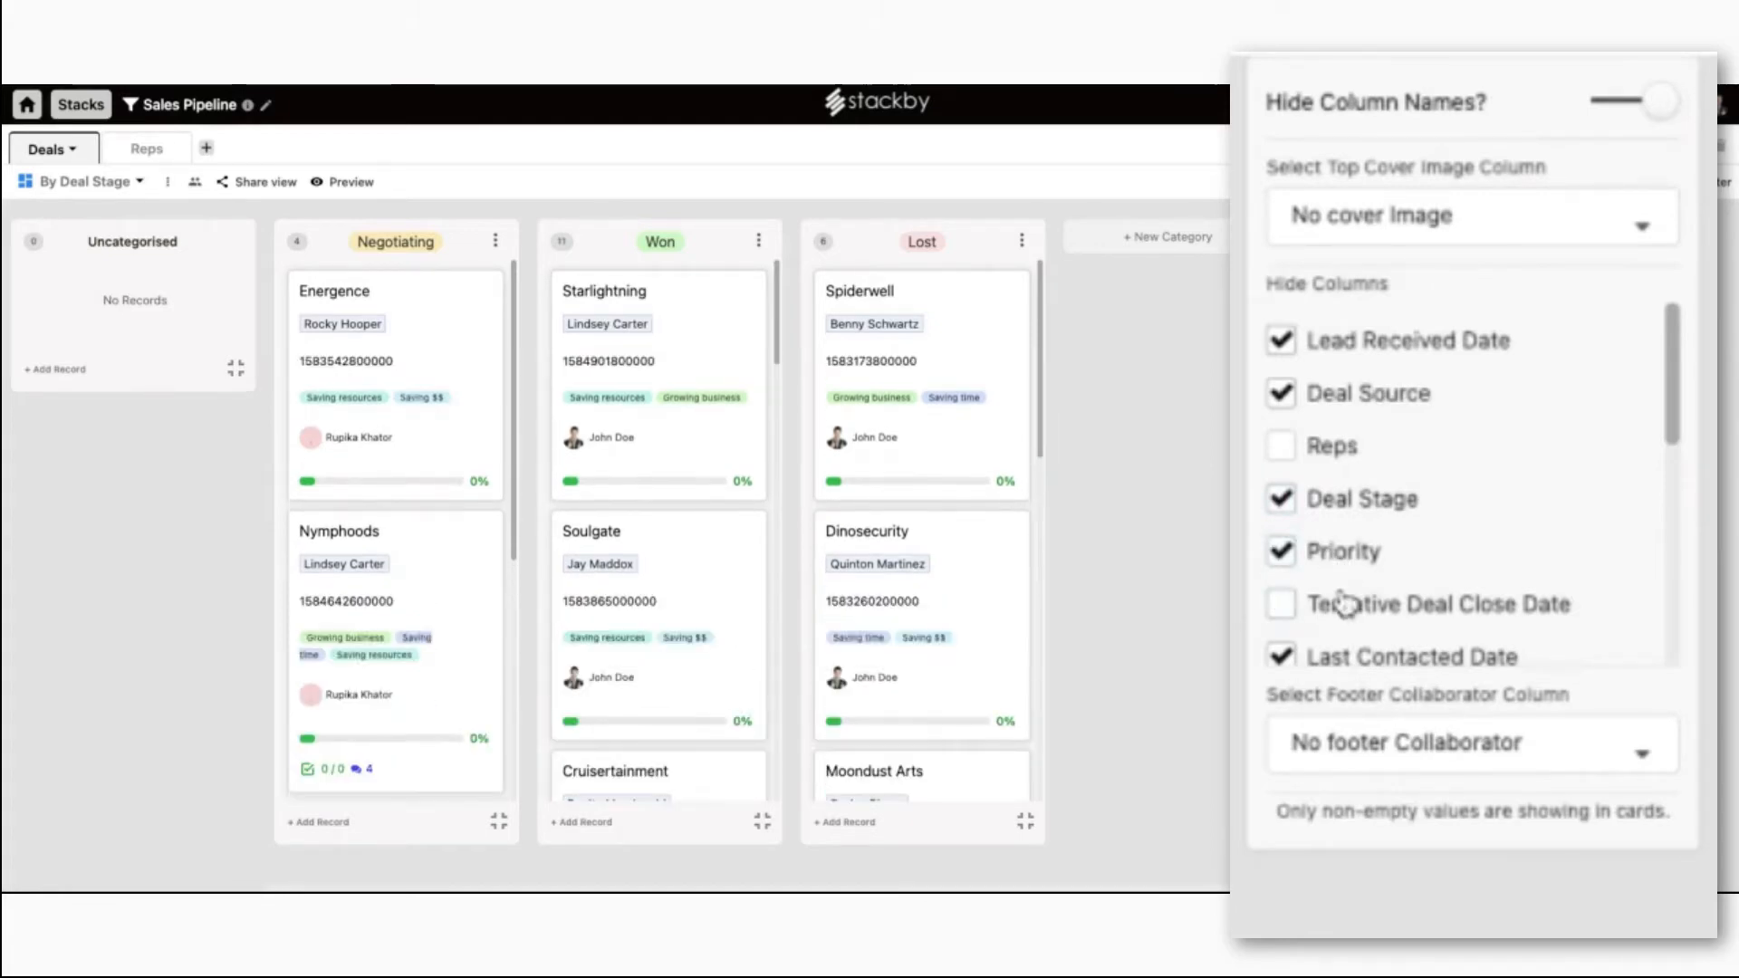
click(1339, 353)
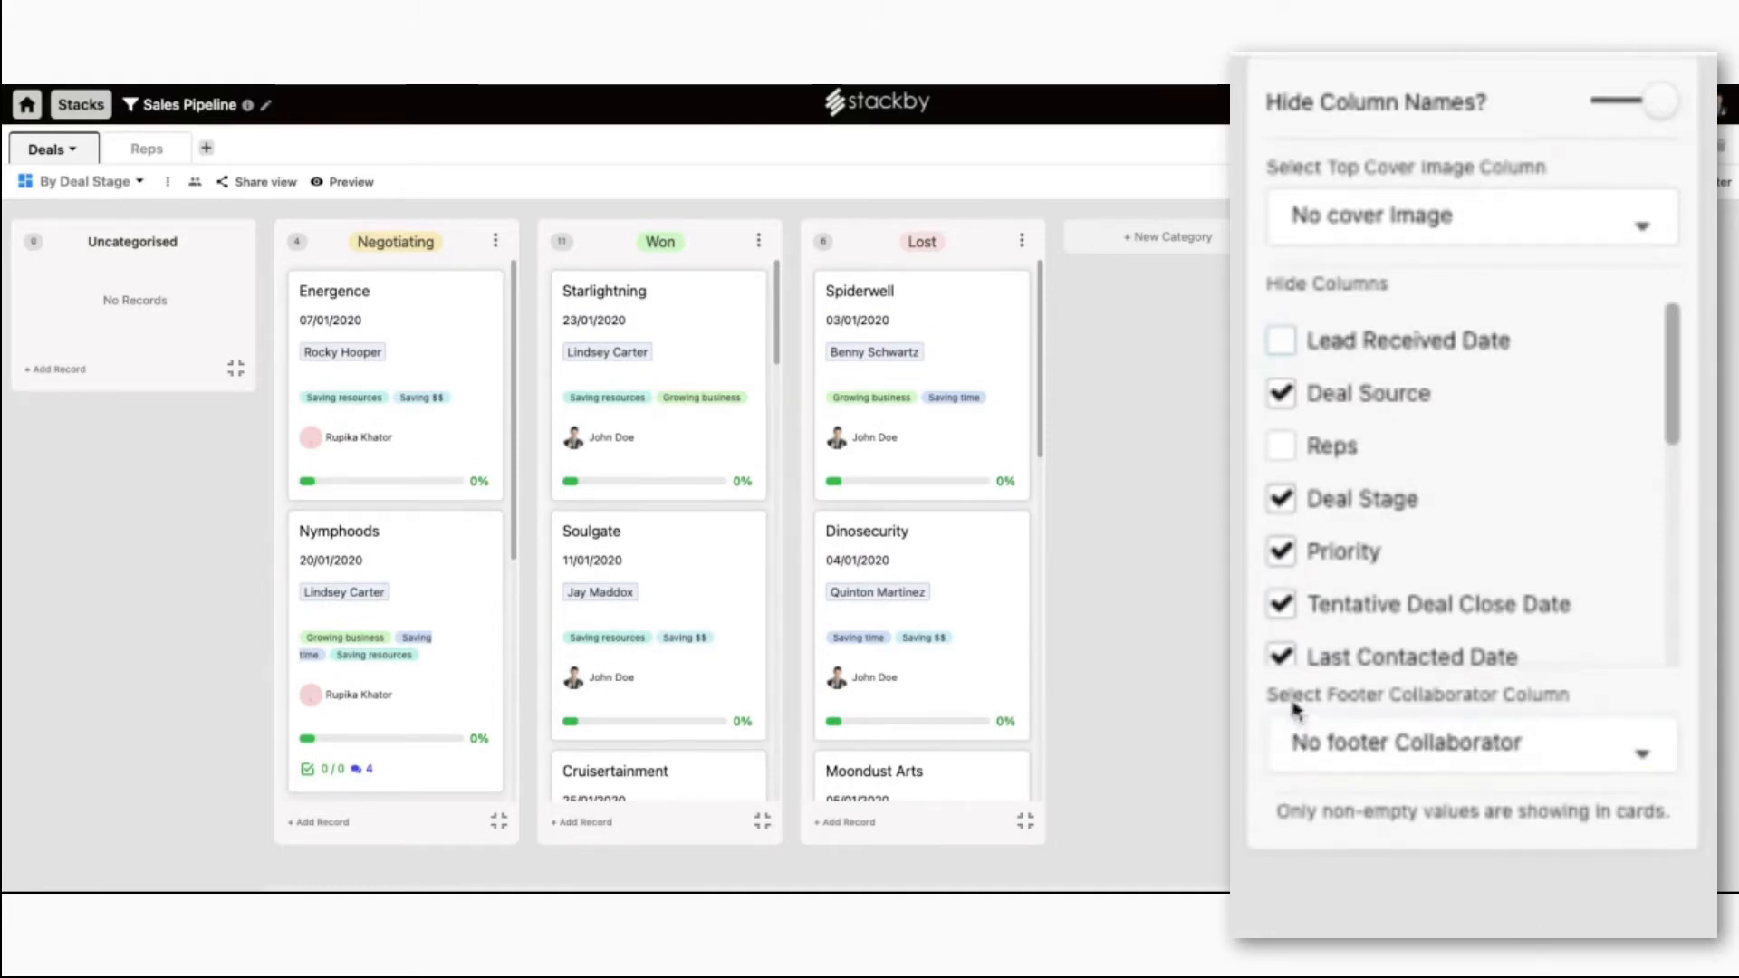
click(1540, 745)
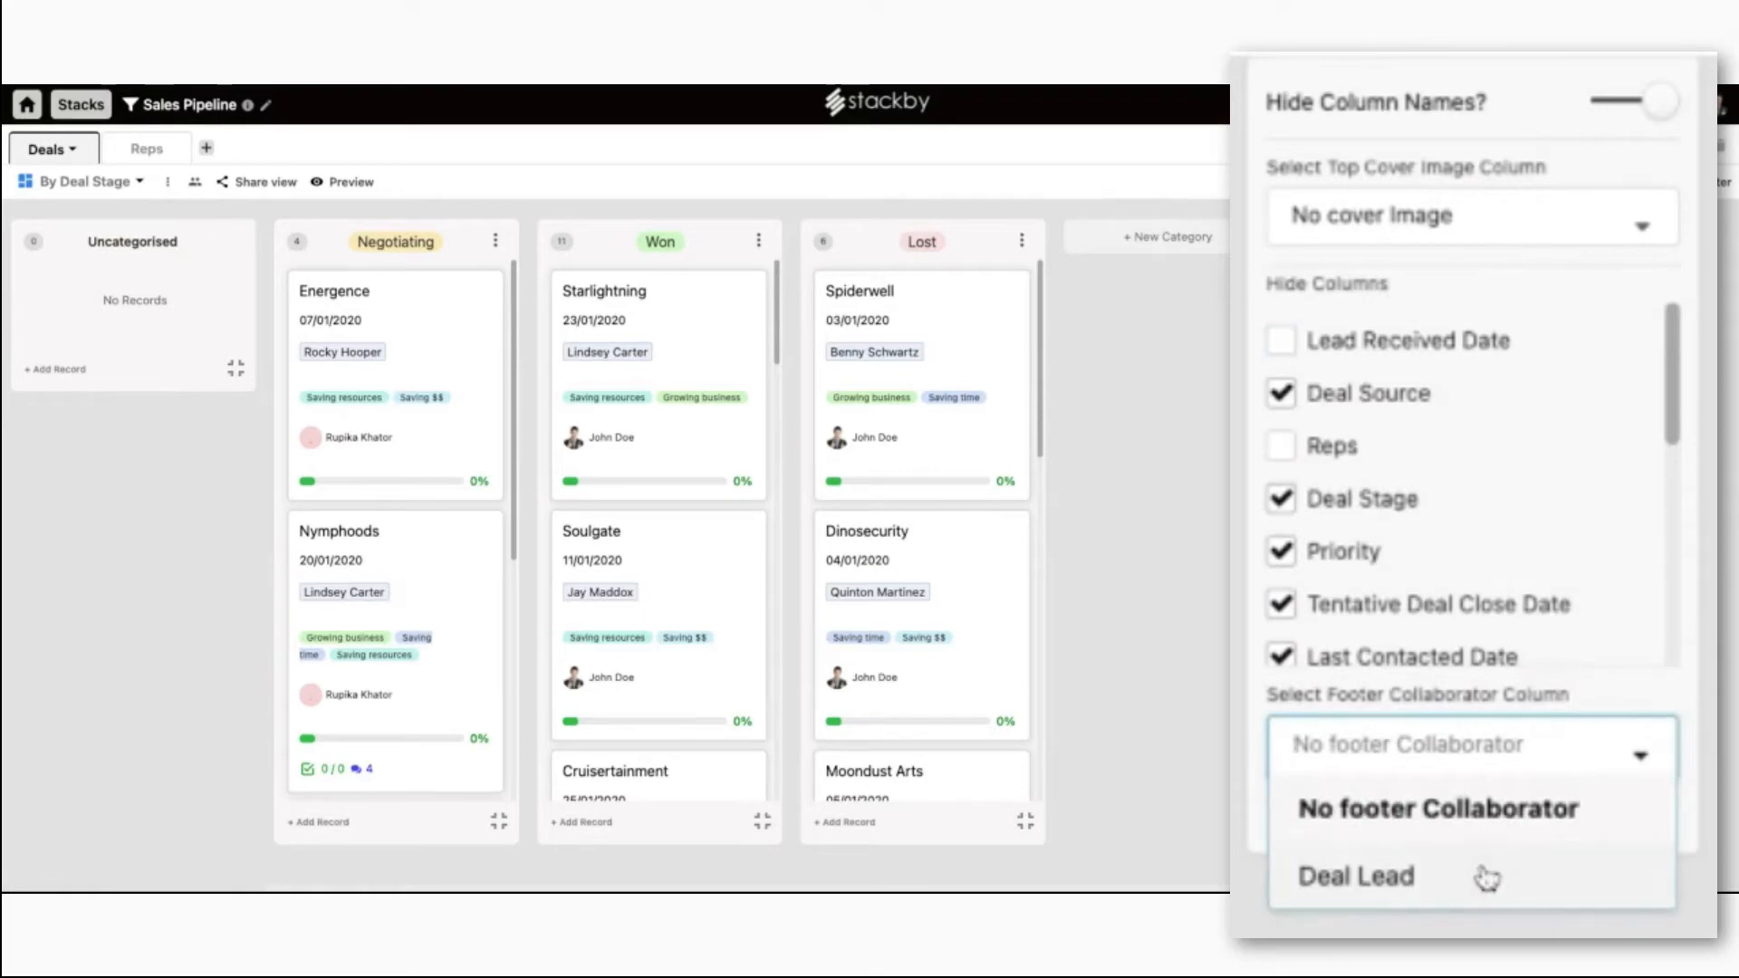
click(1386, 878)
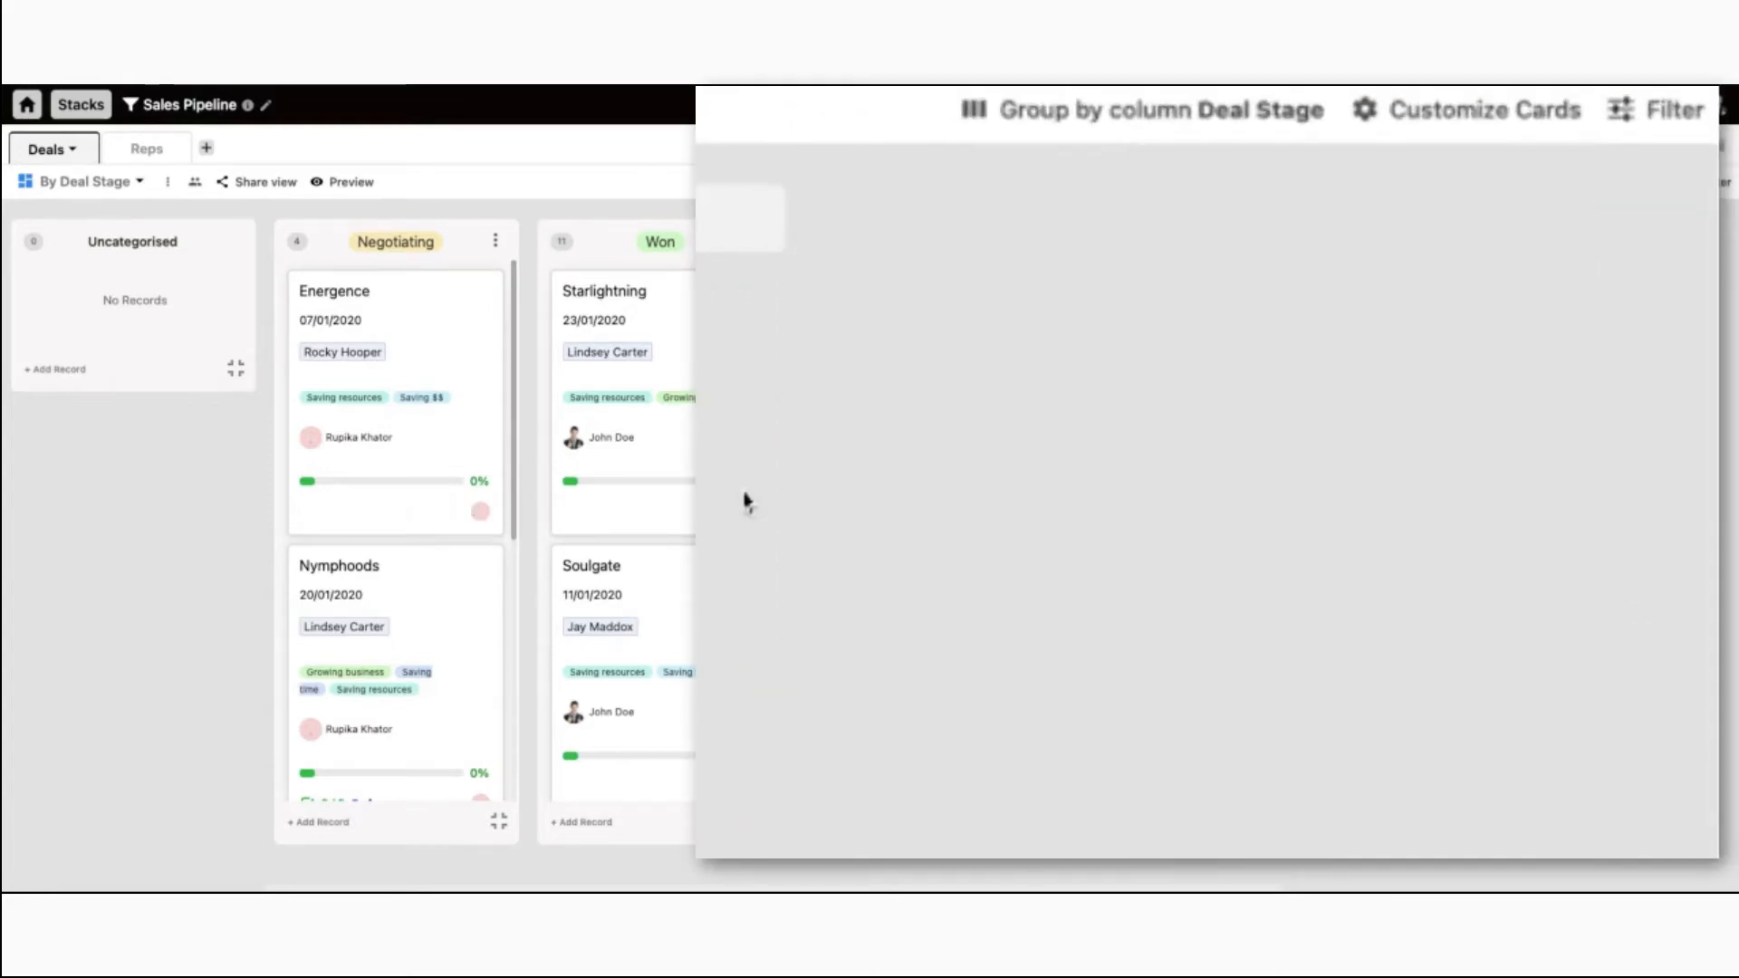
click(1649, 119)
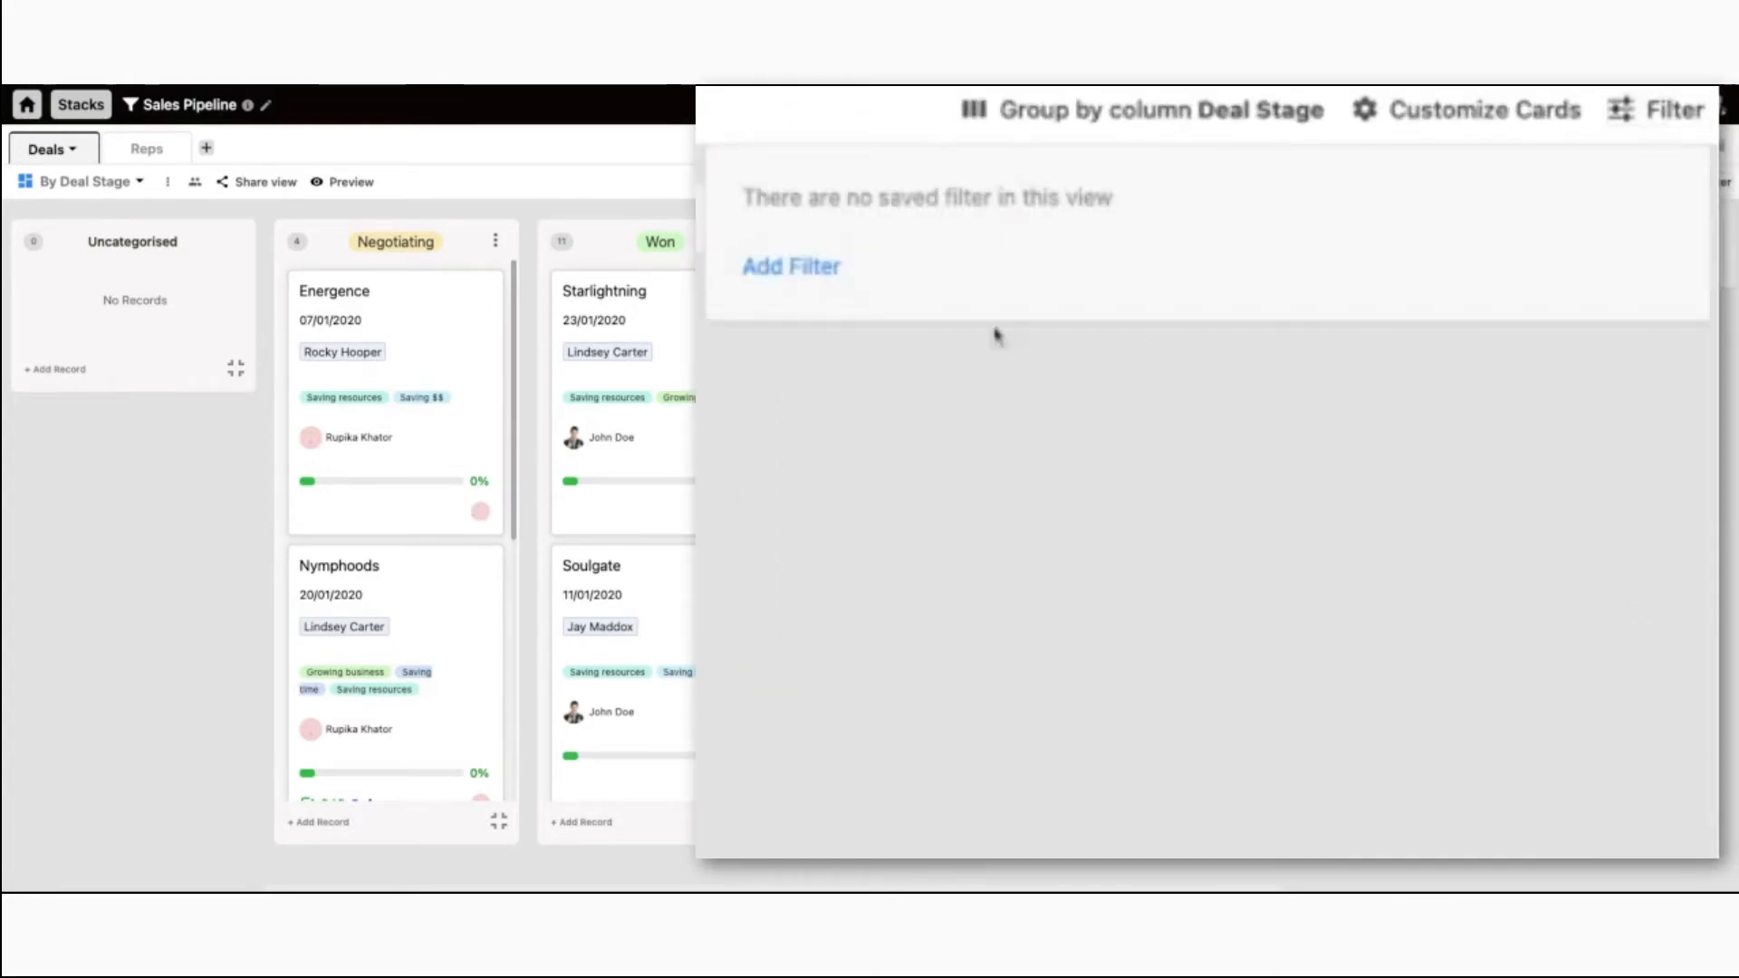
click(789, 292)
click(1017, 230)
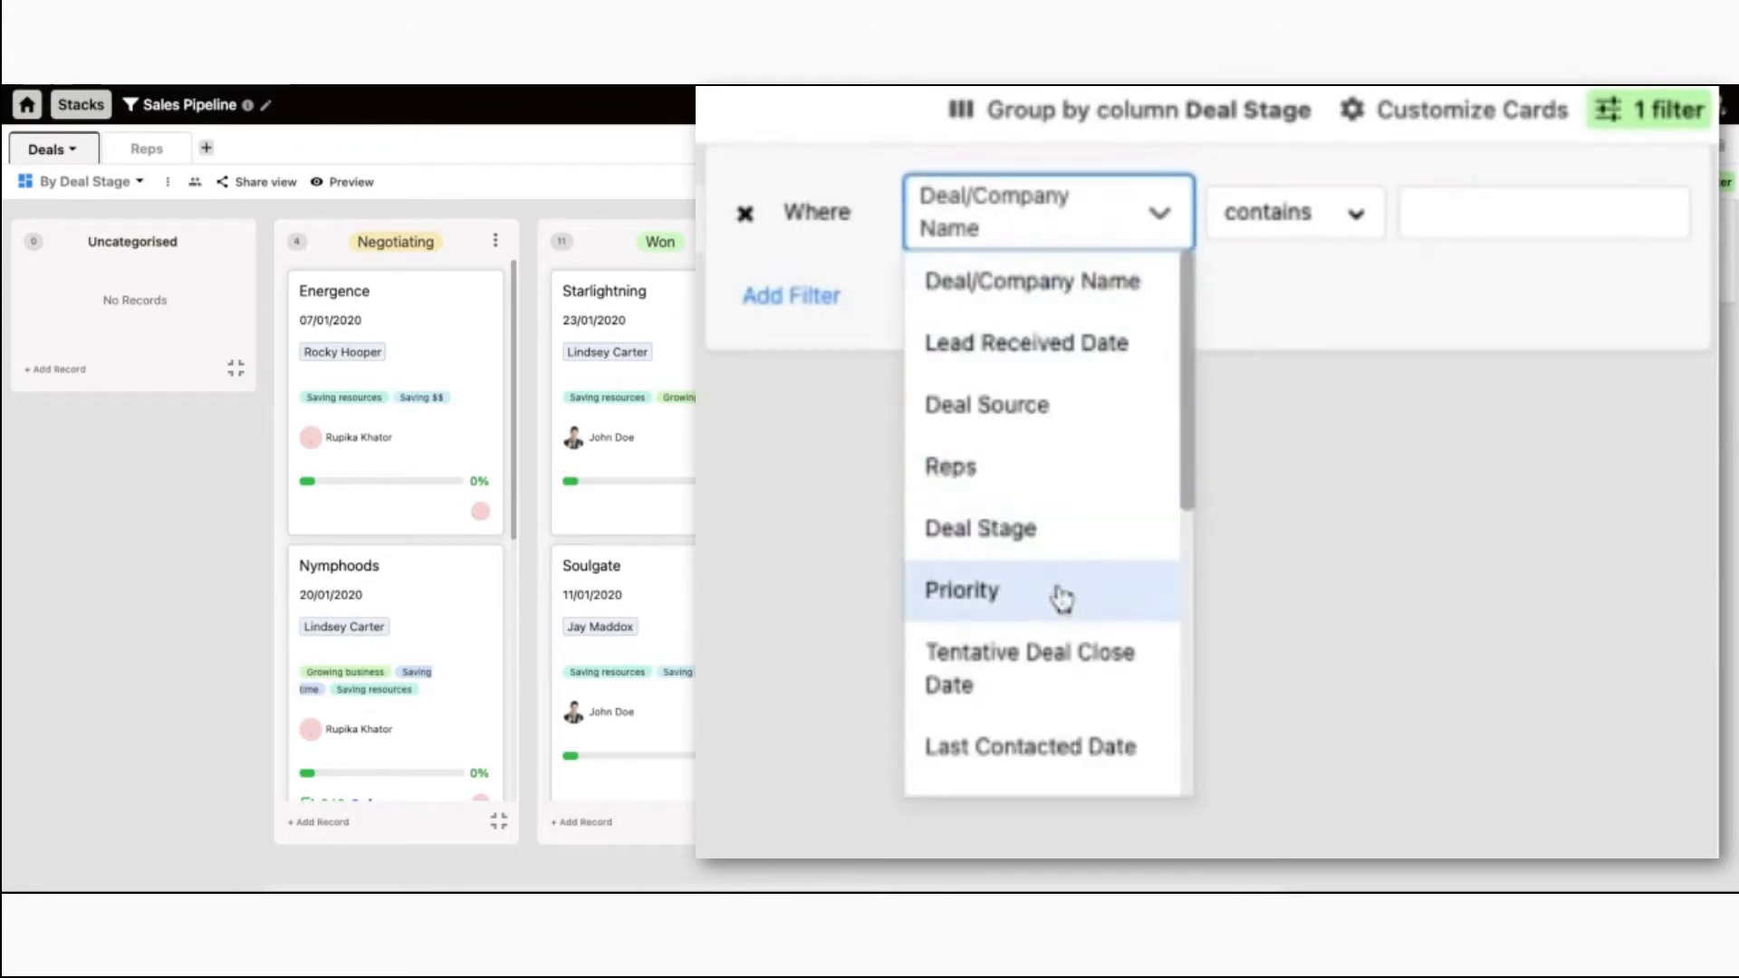
click(1063, 476)
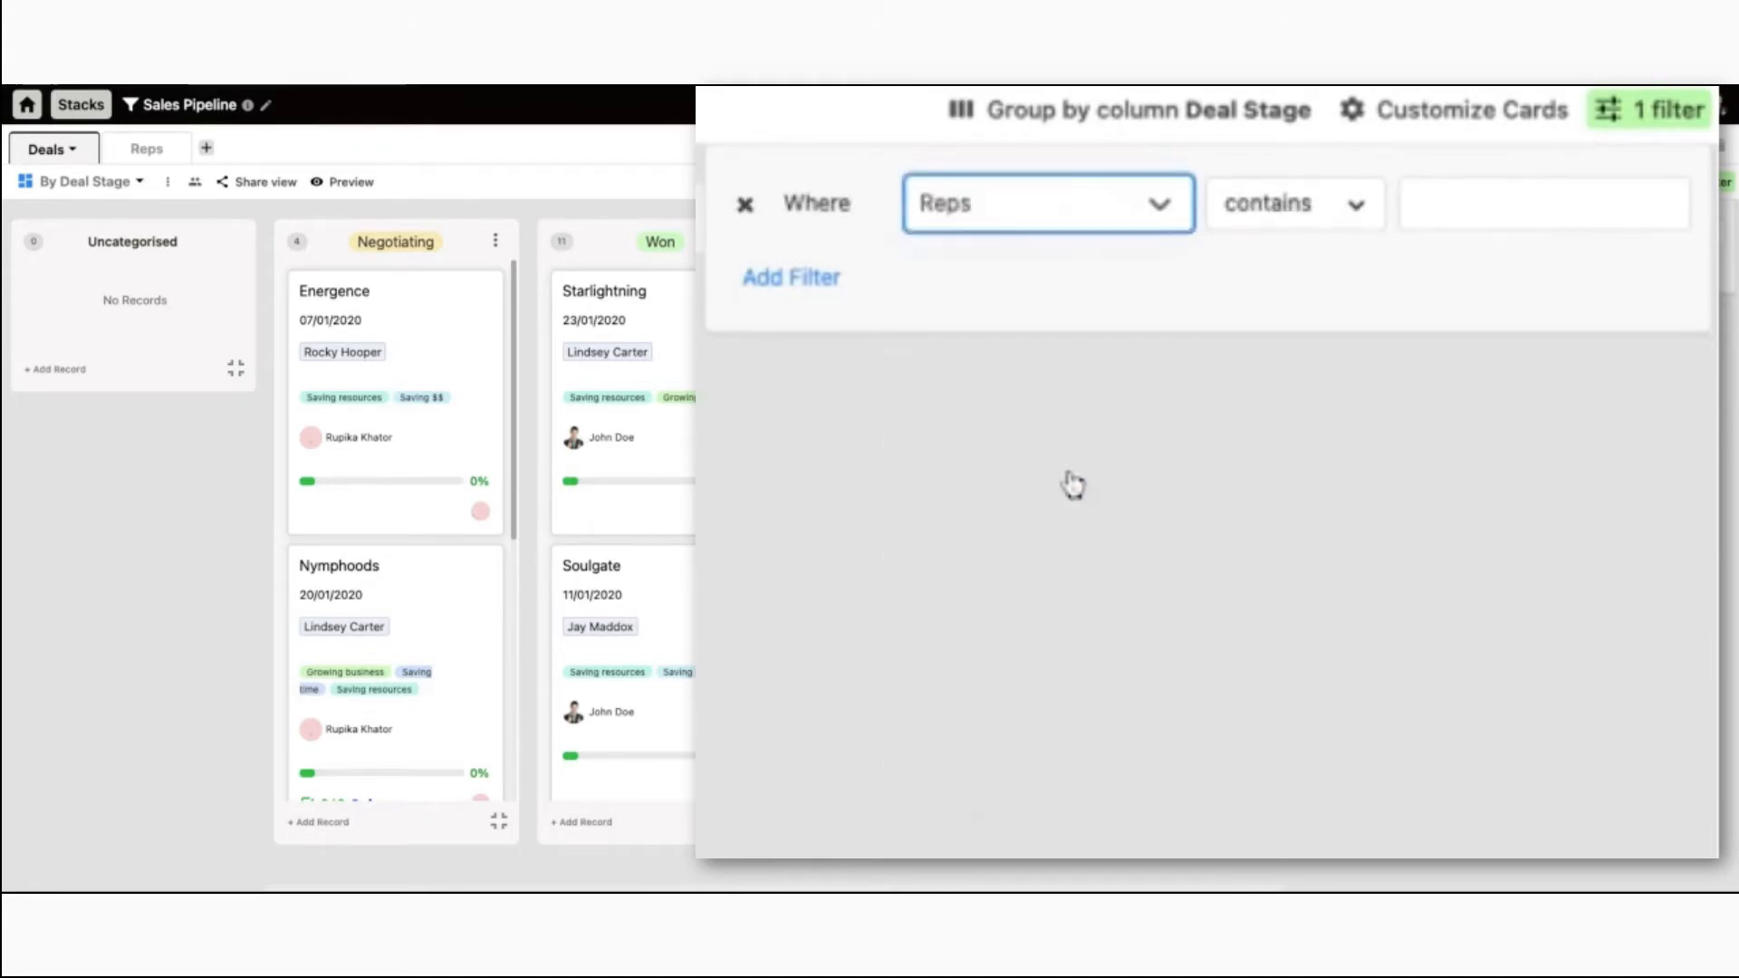
click(1467, 242)
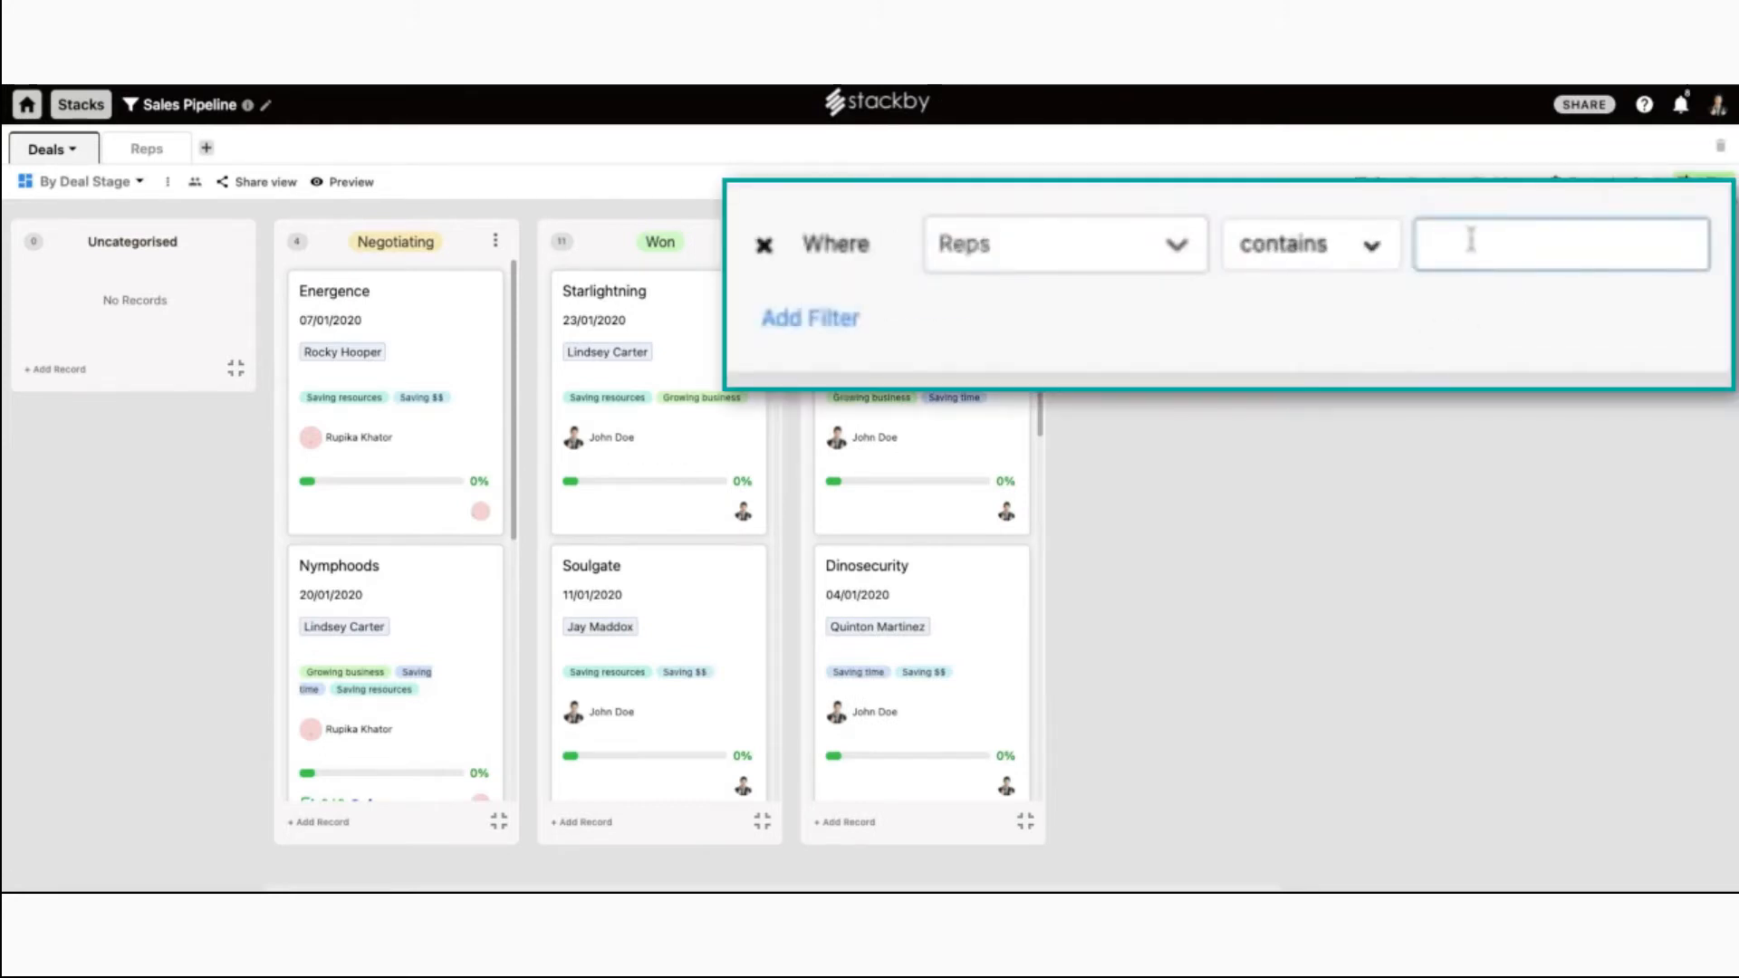
text(Benny)
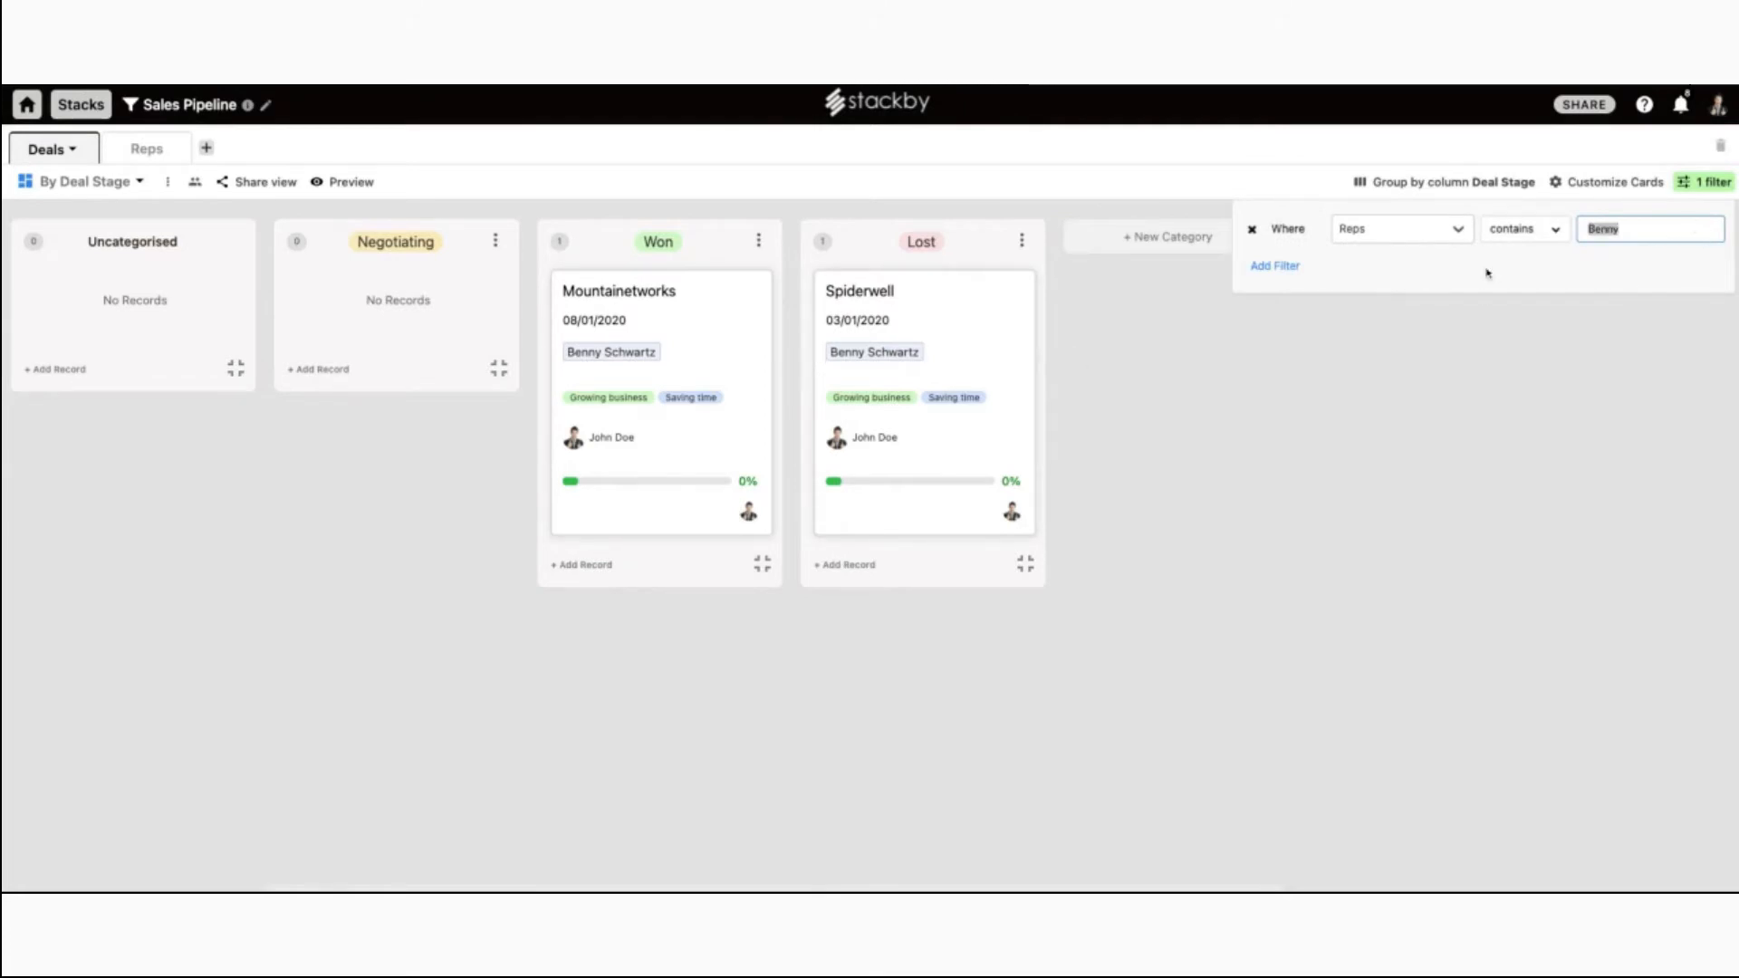
click(1274, 265)
click(1350, 285)
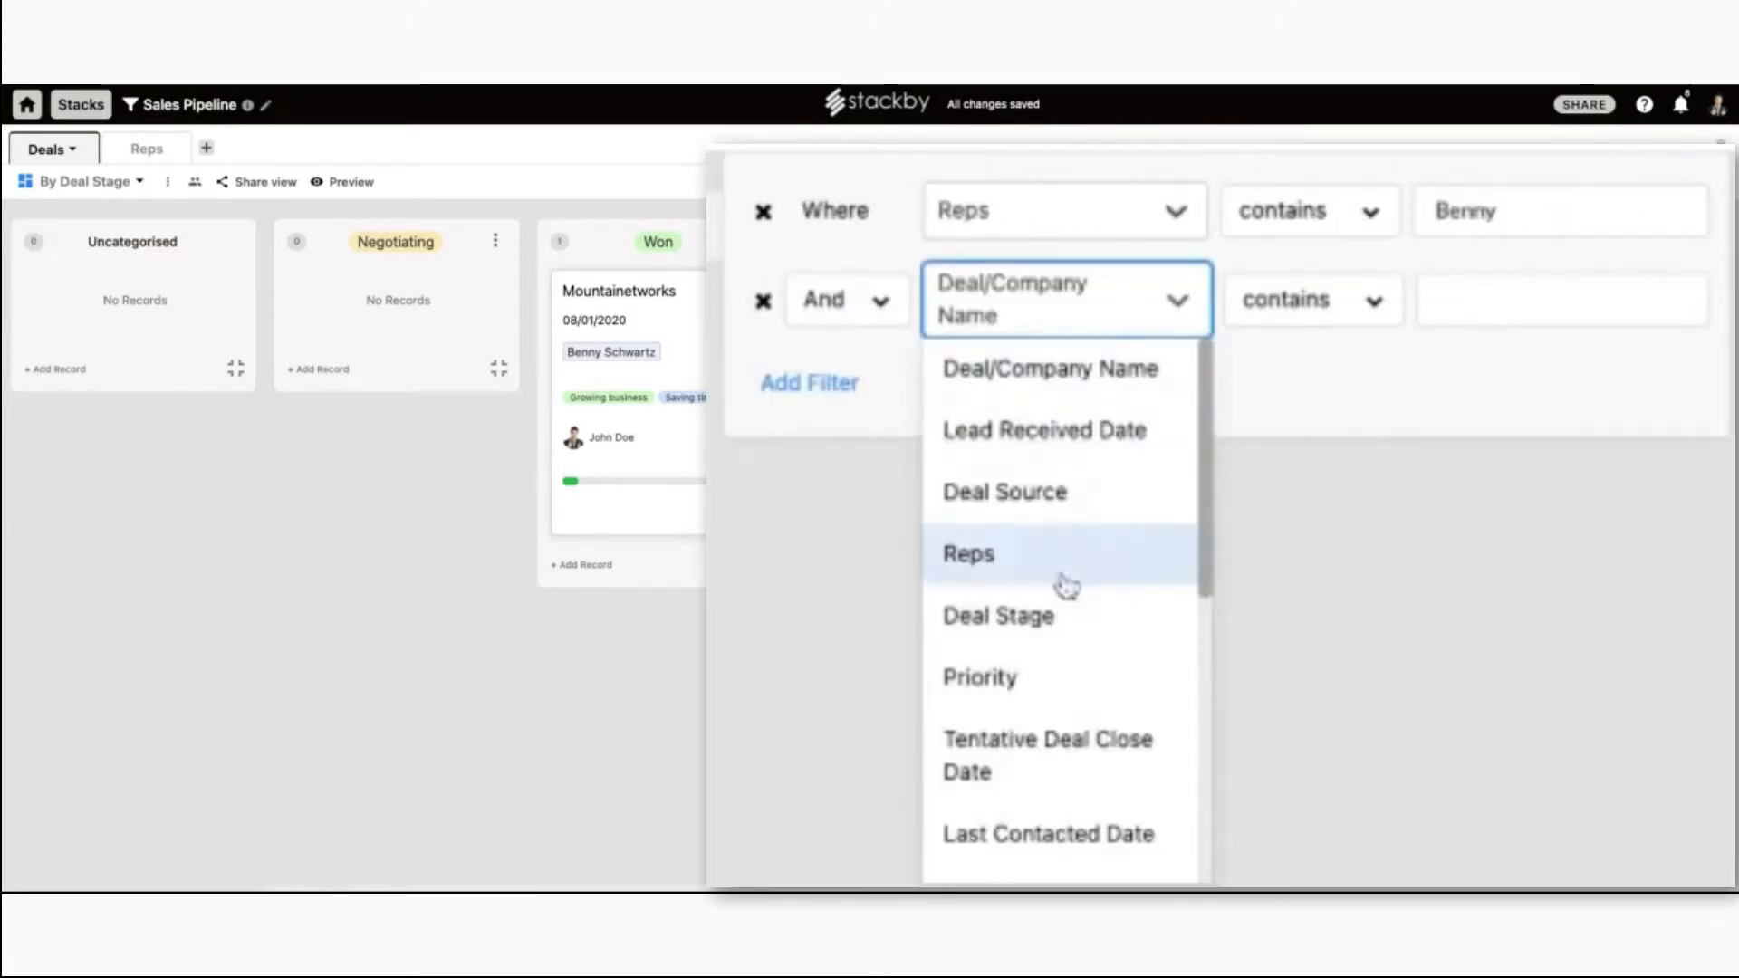
scroll(1058, 562, down, 1)
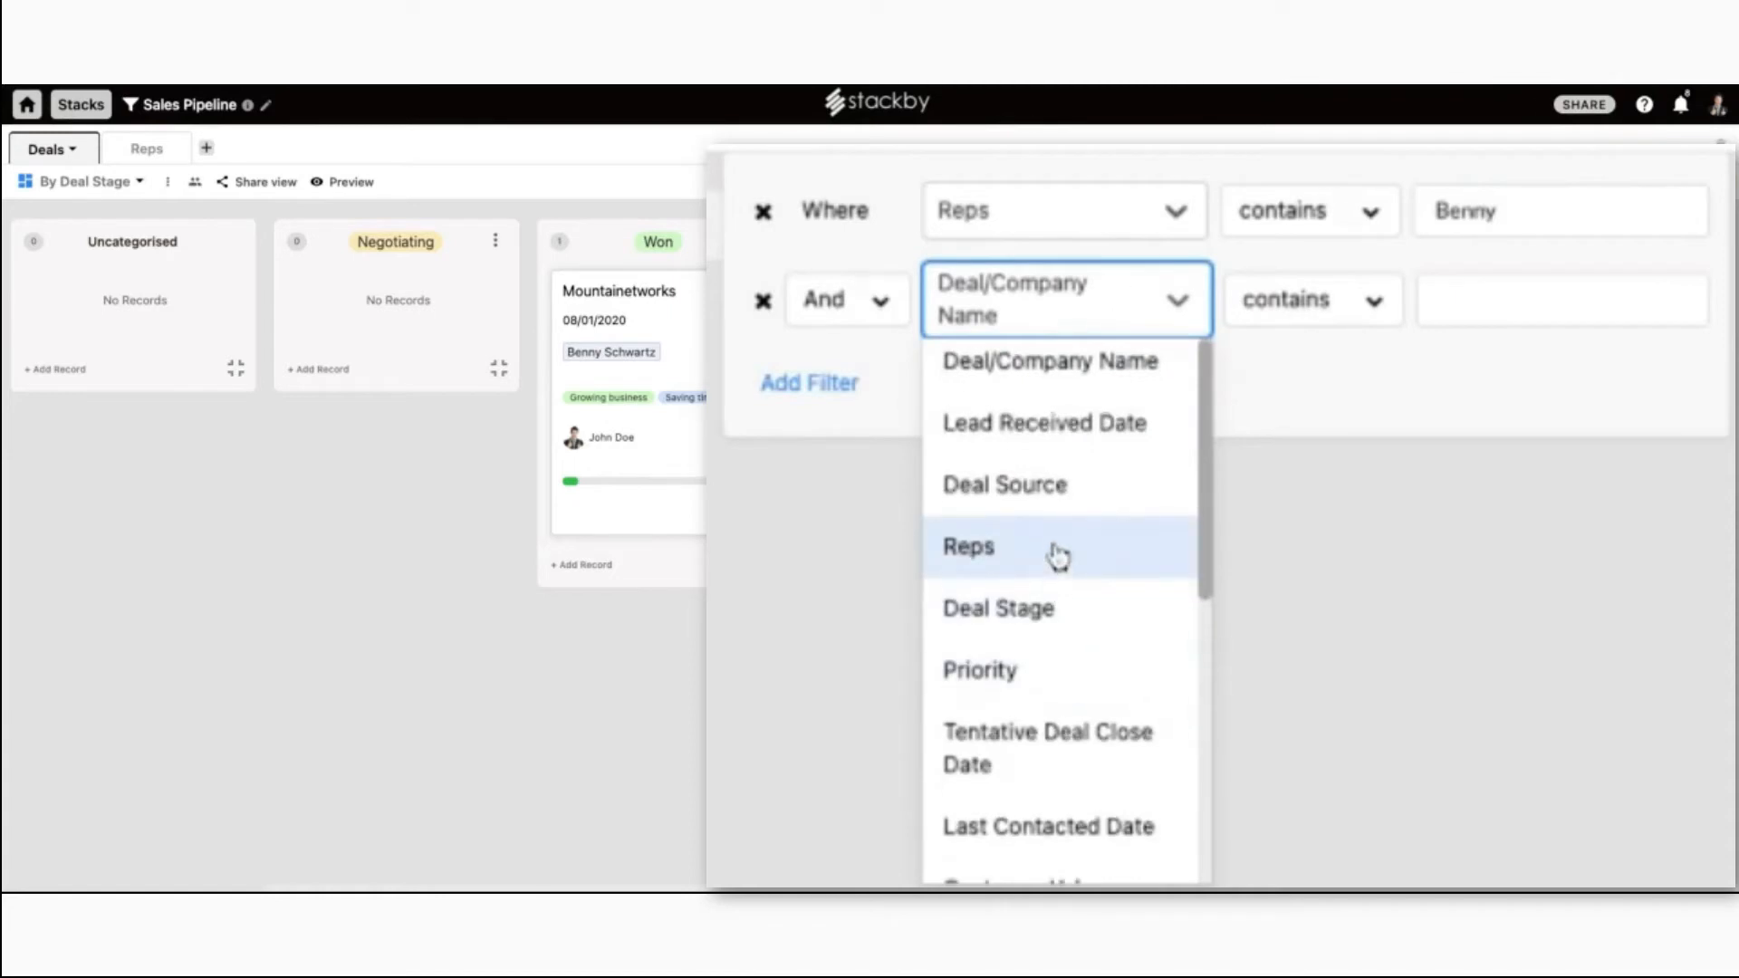
scroll(1060, 616, down, 1)
click(1041, 470)
click(1539, 290)
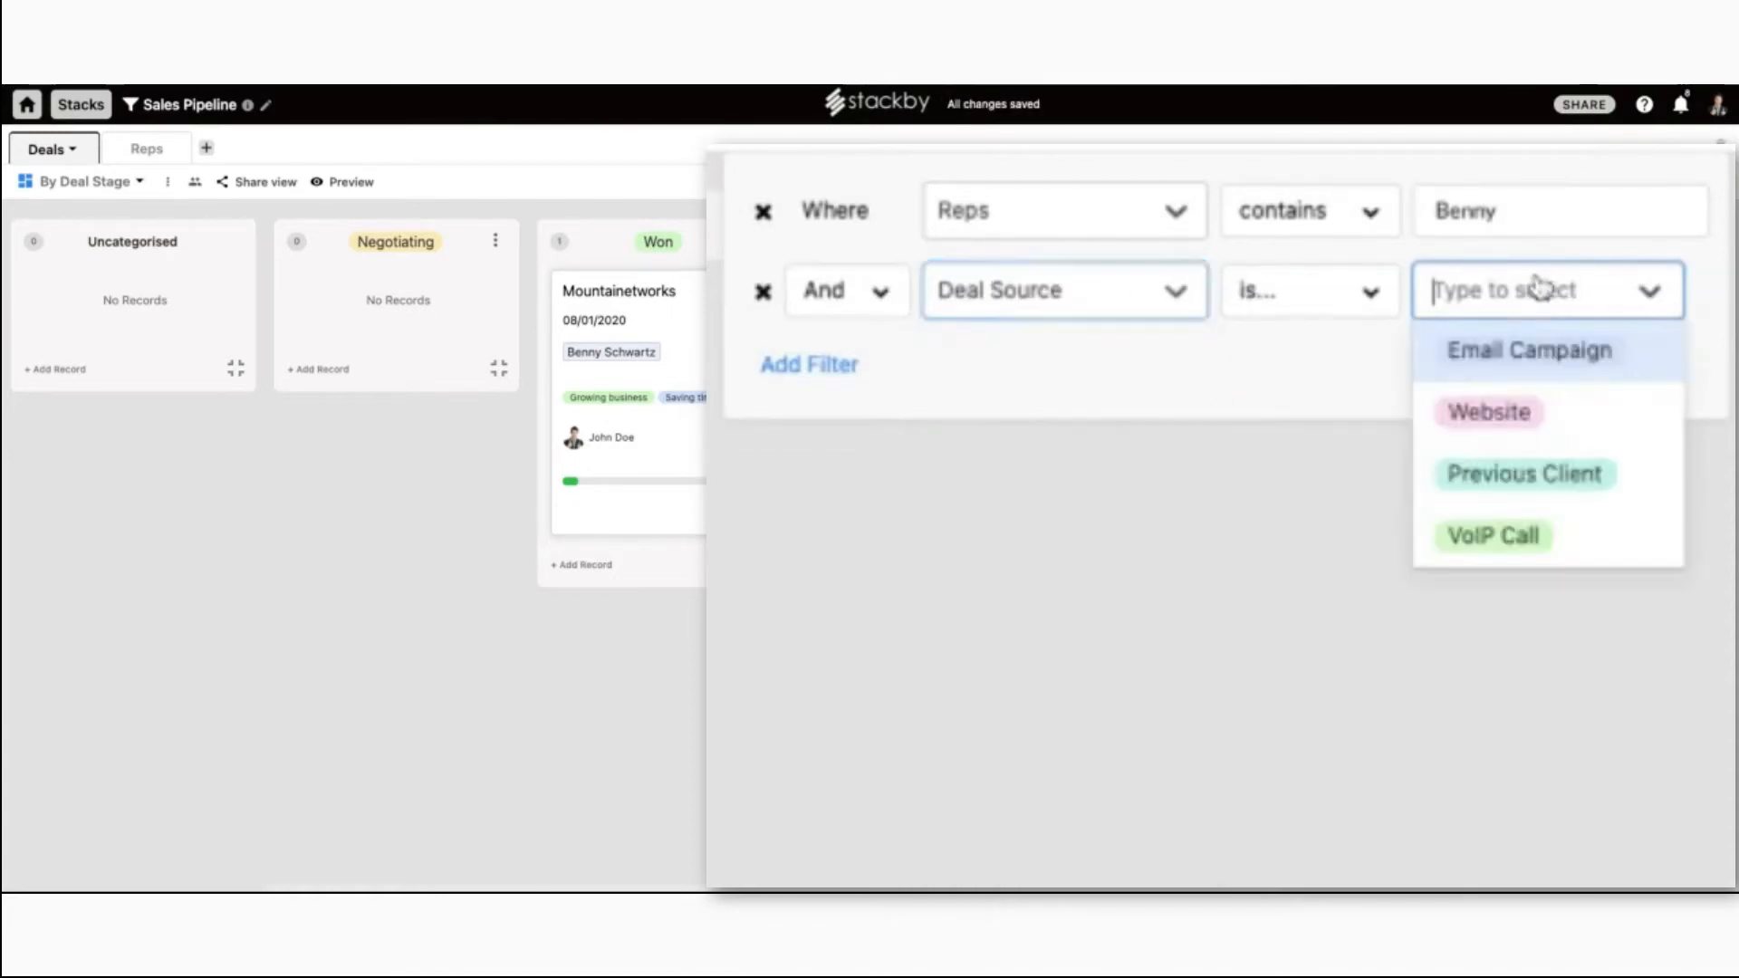
click(1561, 416)
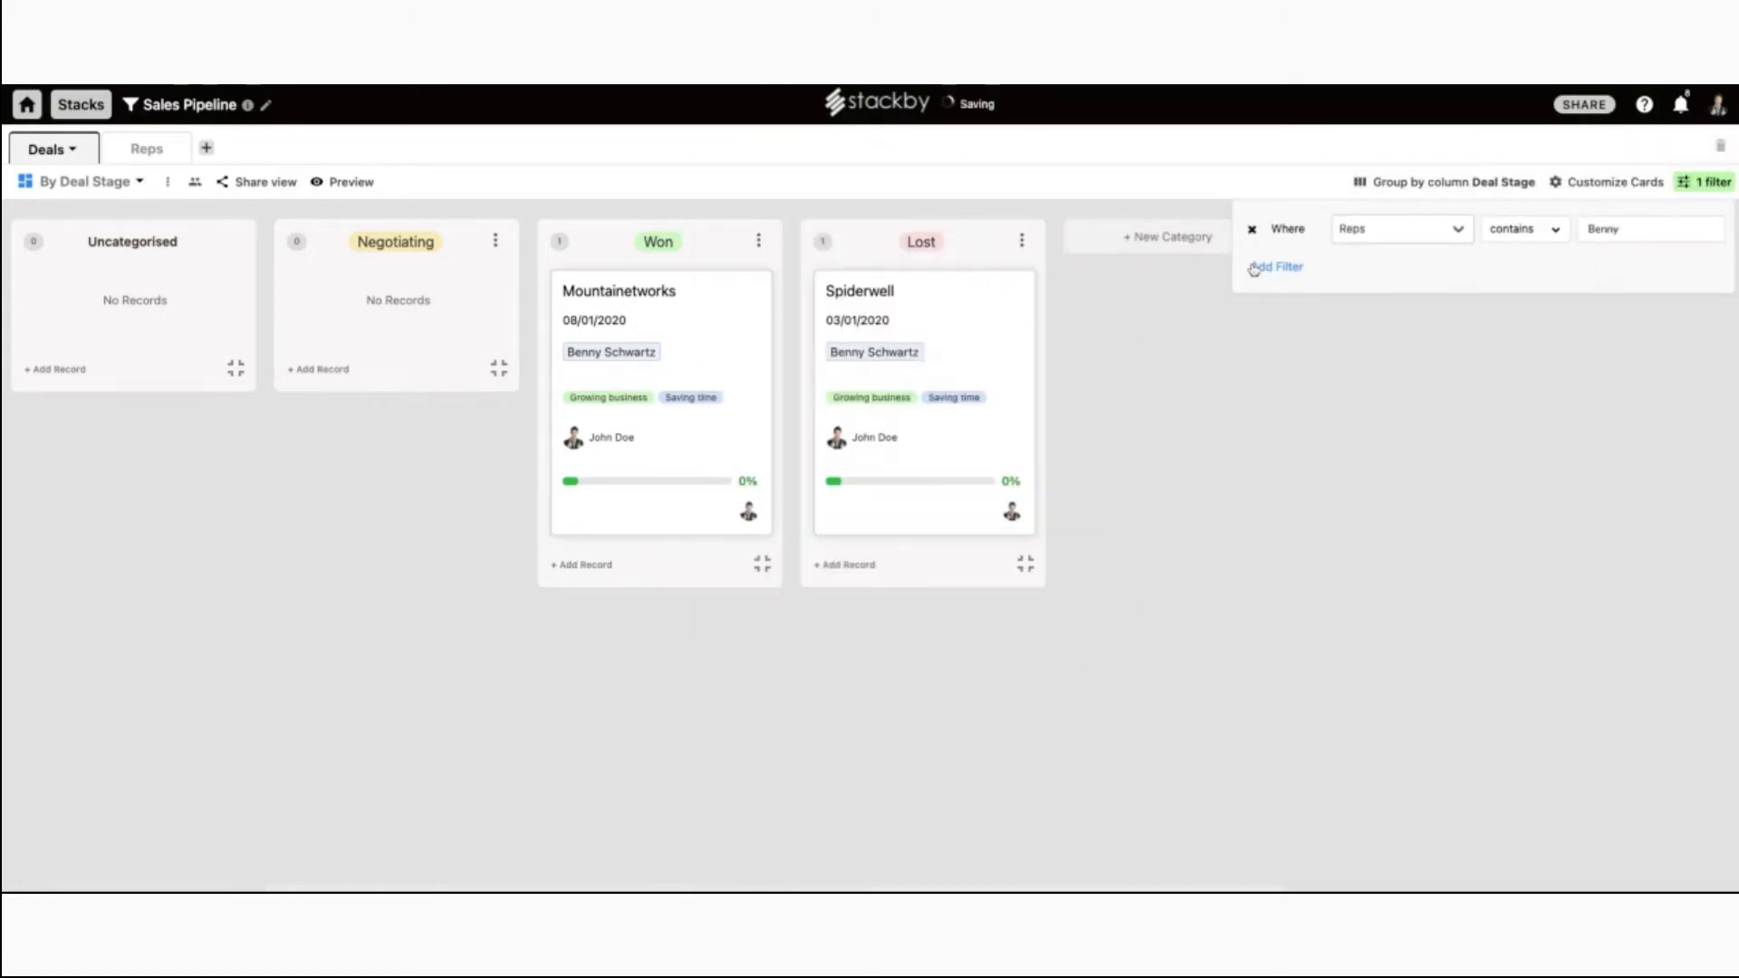
click(1252, 269)
click(1251, 231)
click(1214, 172)
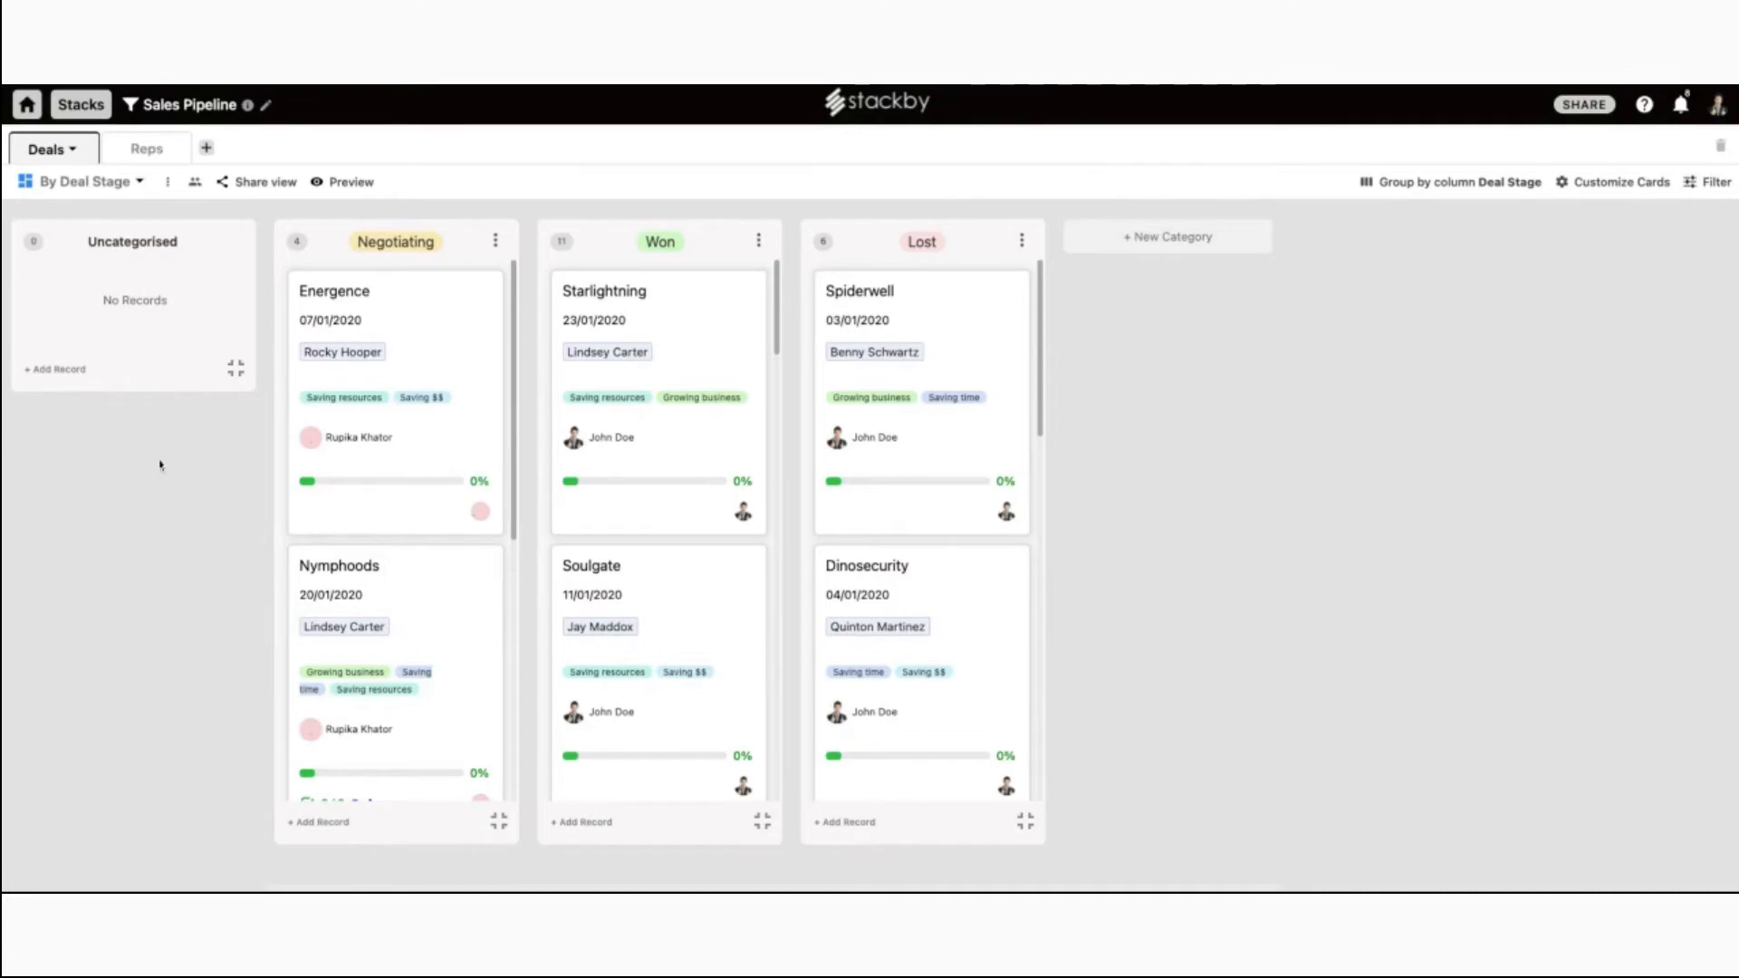
Switch to the All Deals grid, then open and close the Energence deal's record.
click(136, 181)
click(136, 264)
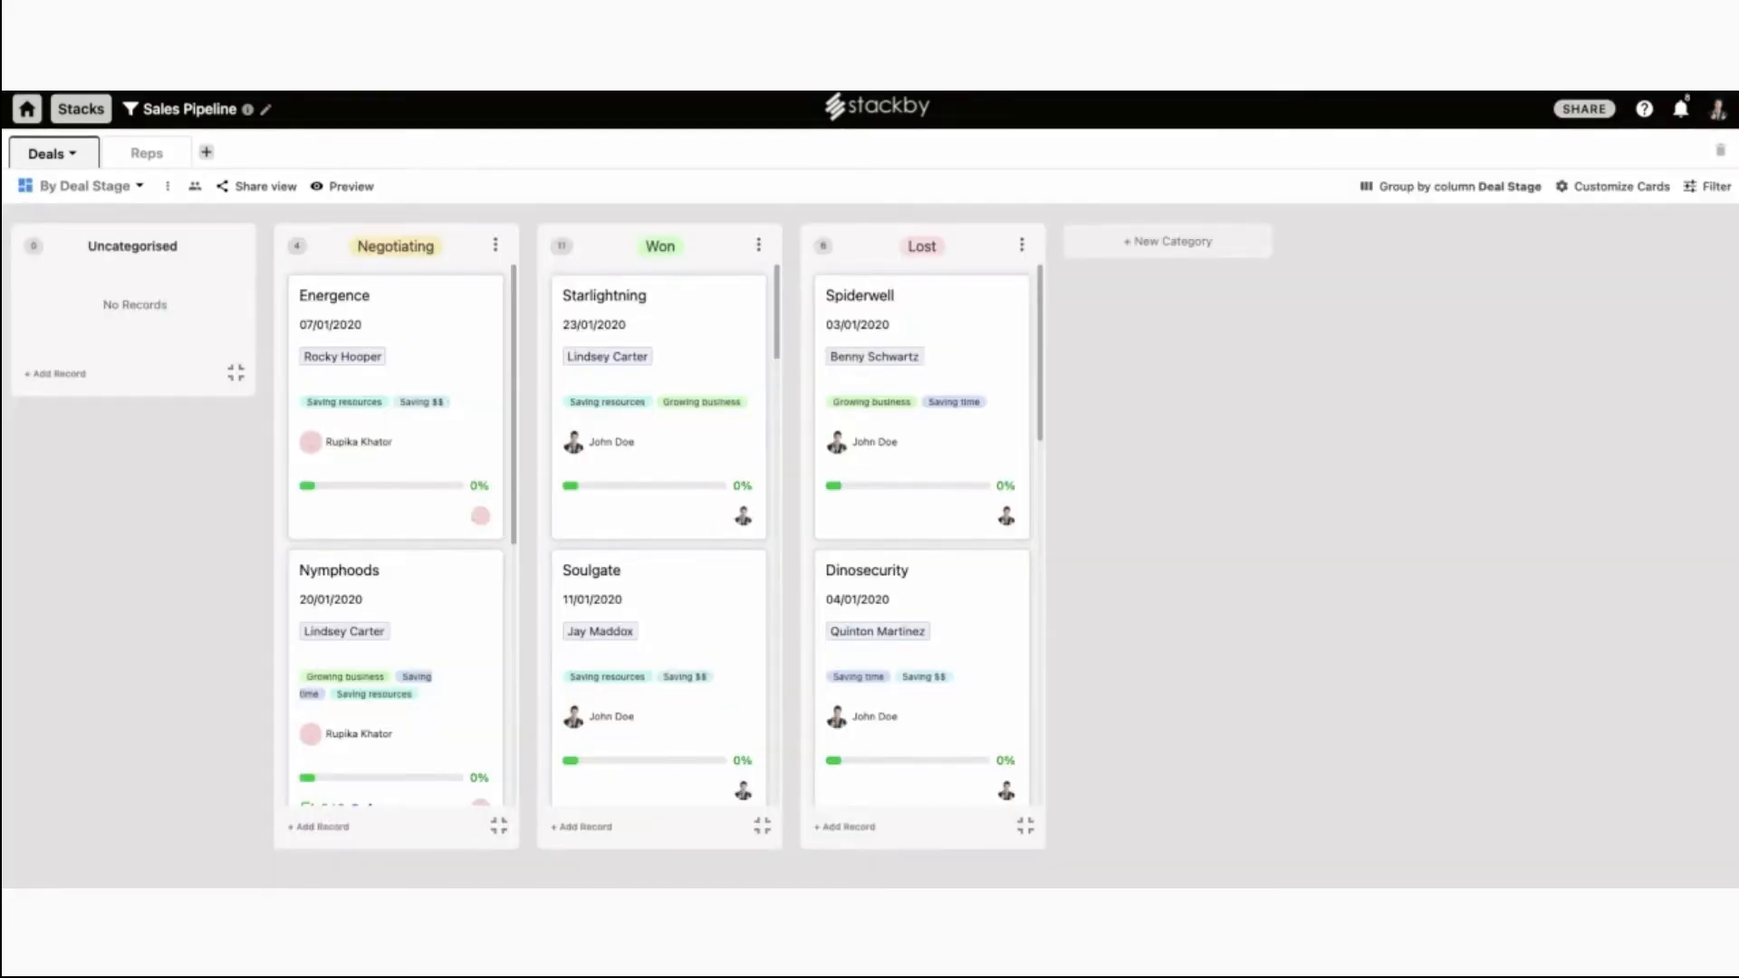
click(425, 390)
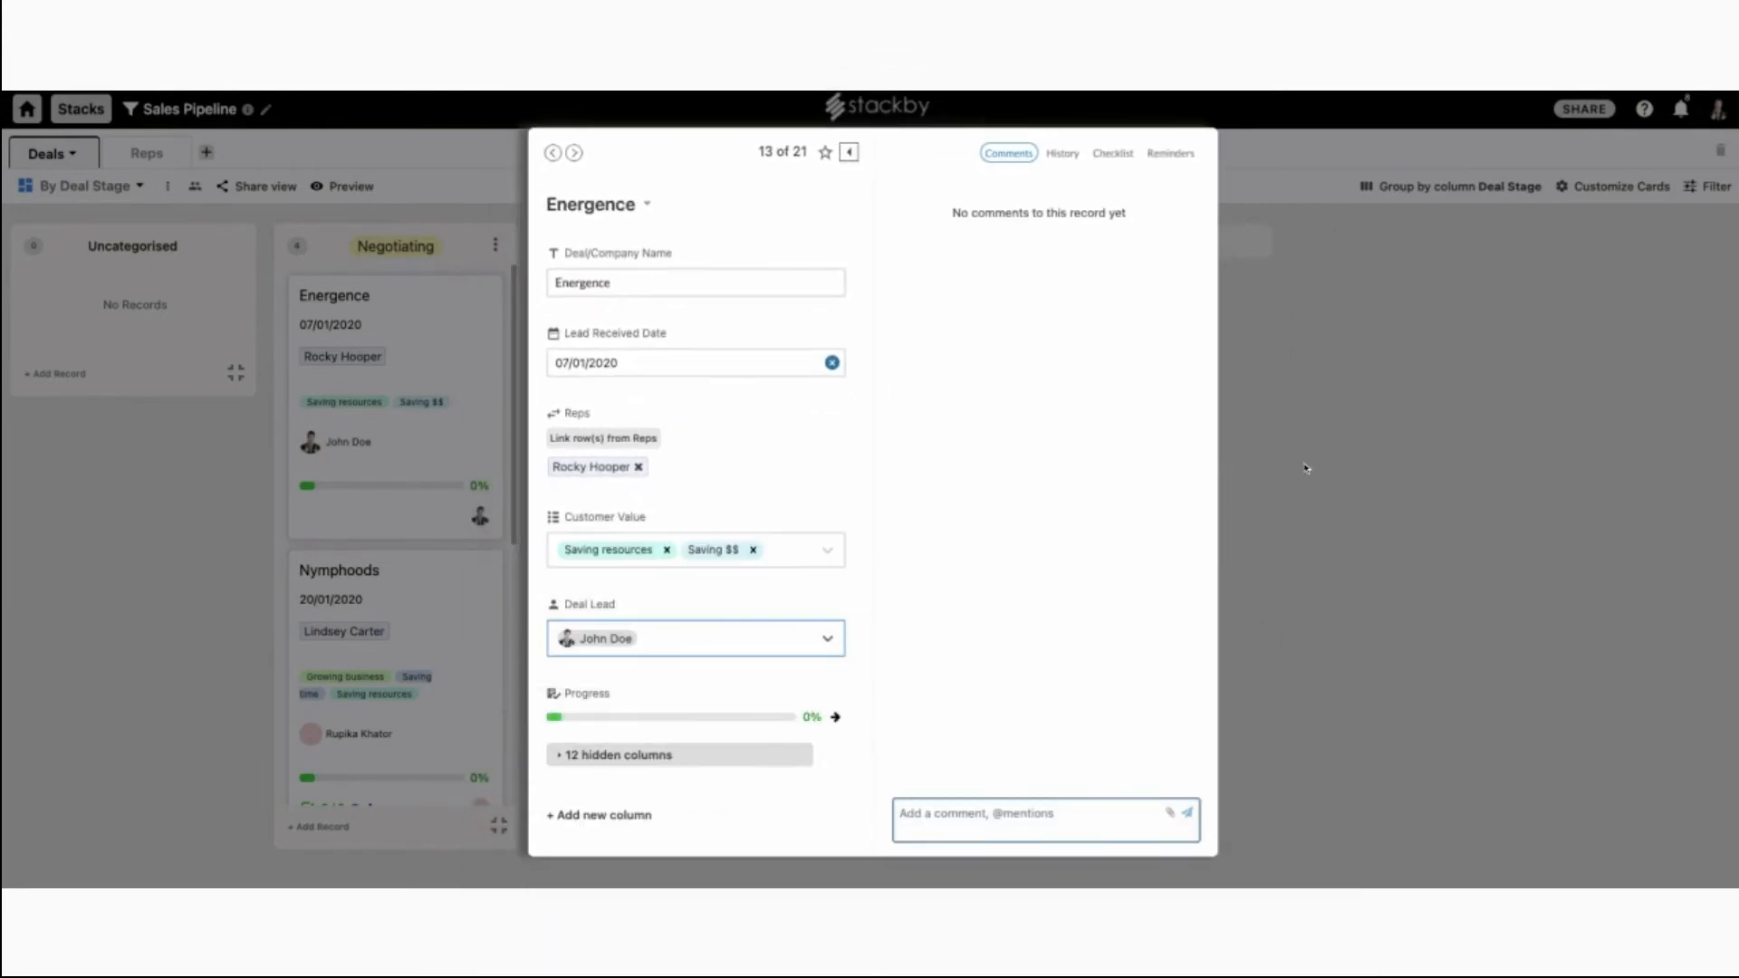
click(1310, 468)
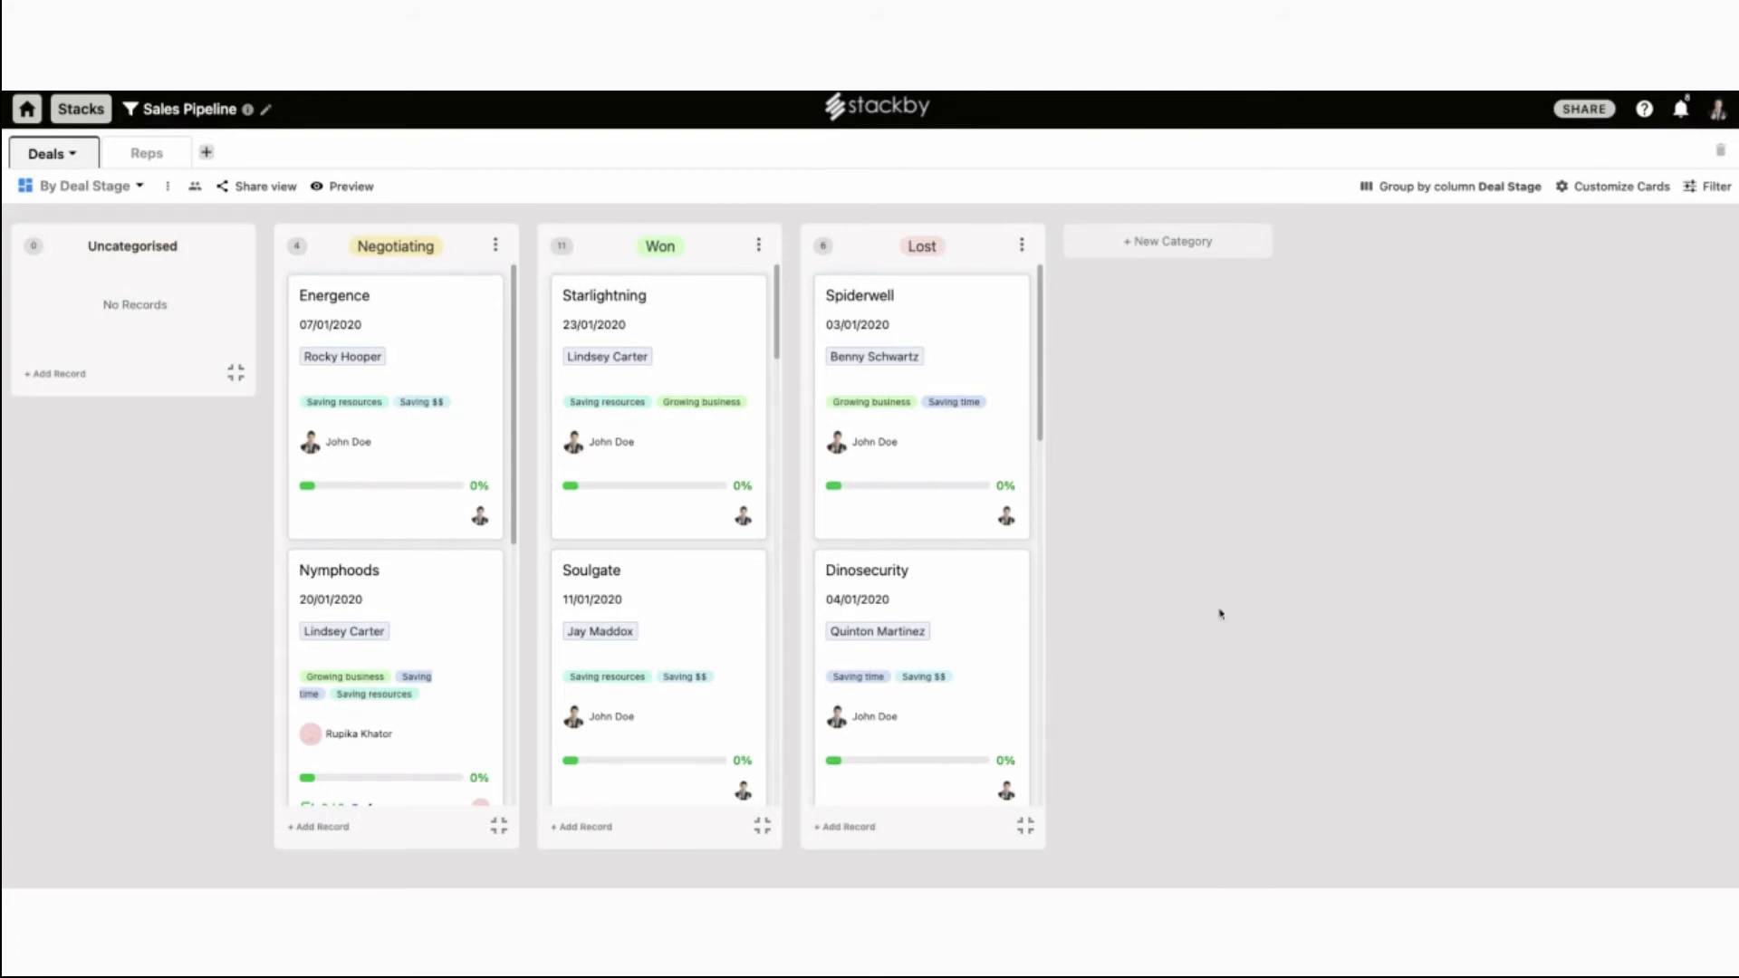
Add a Lost deal named Stackby, received 29 April 2021, with John Doe as Deal Lead.
click(847, 827)
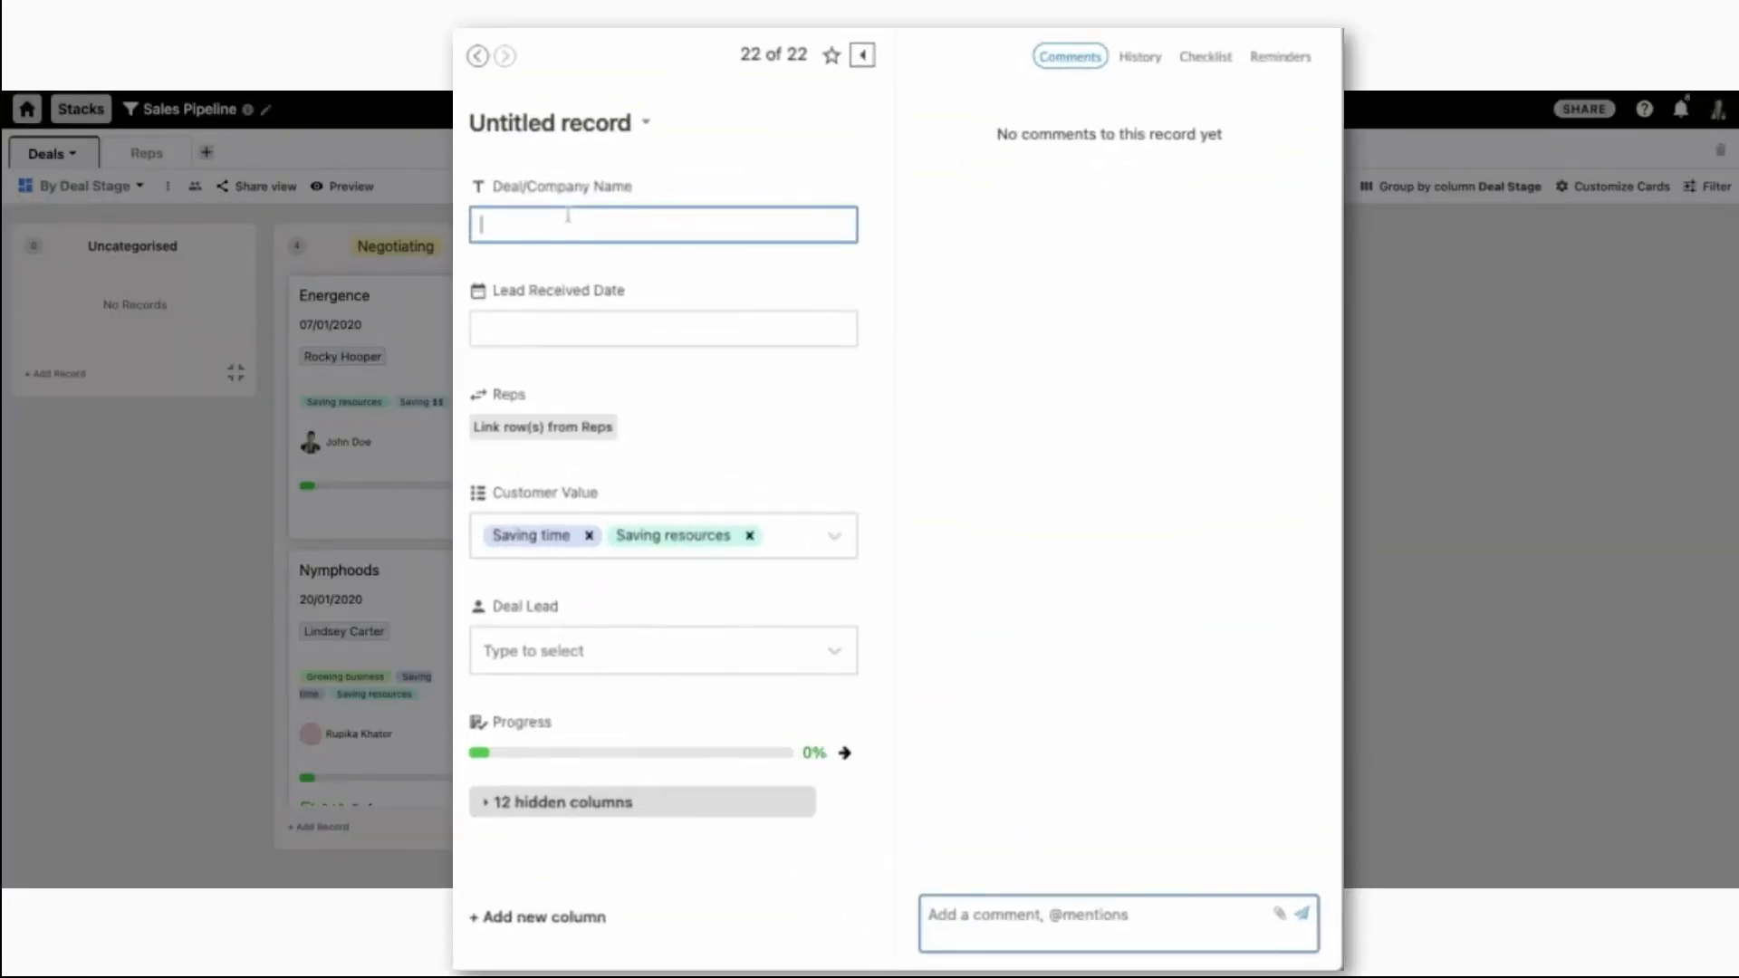
text(Stackby)
click(667, 342)
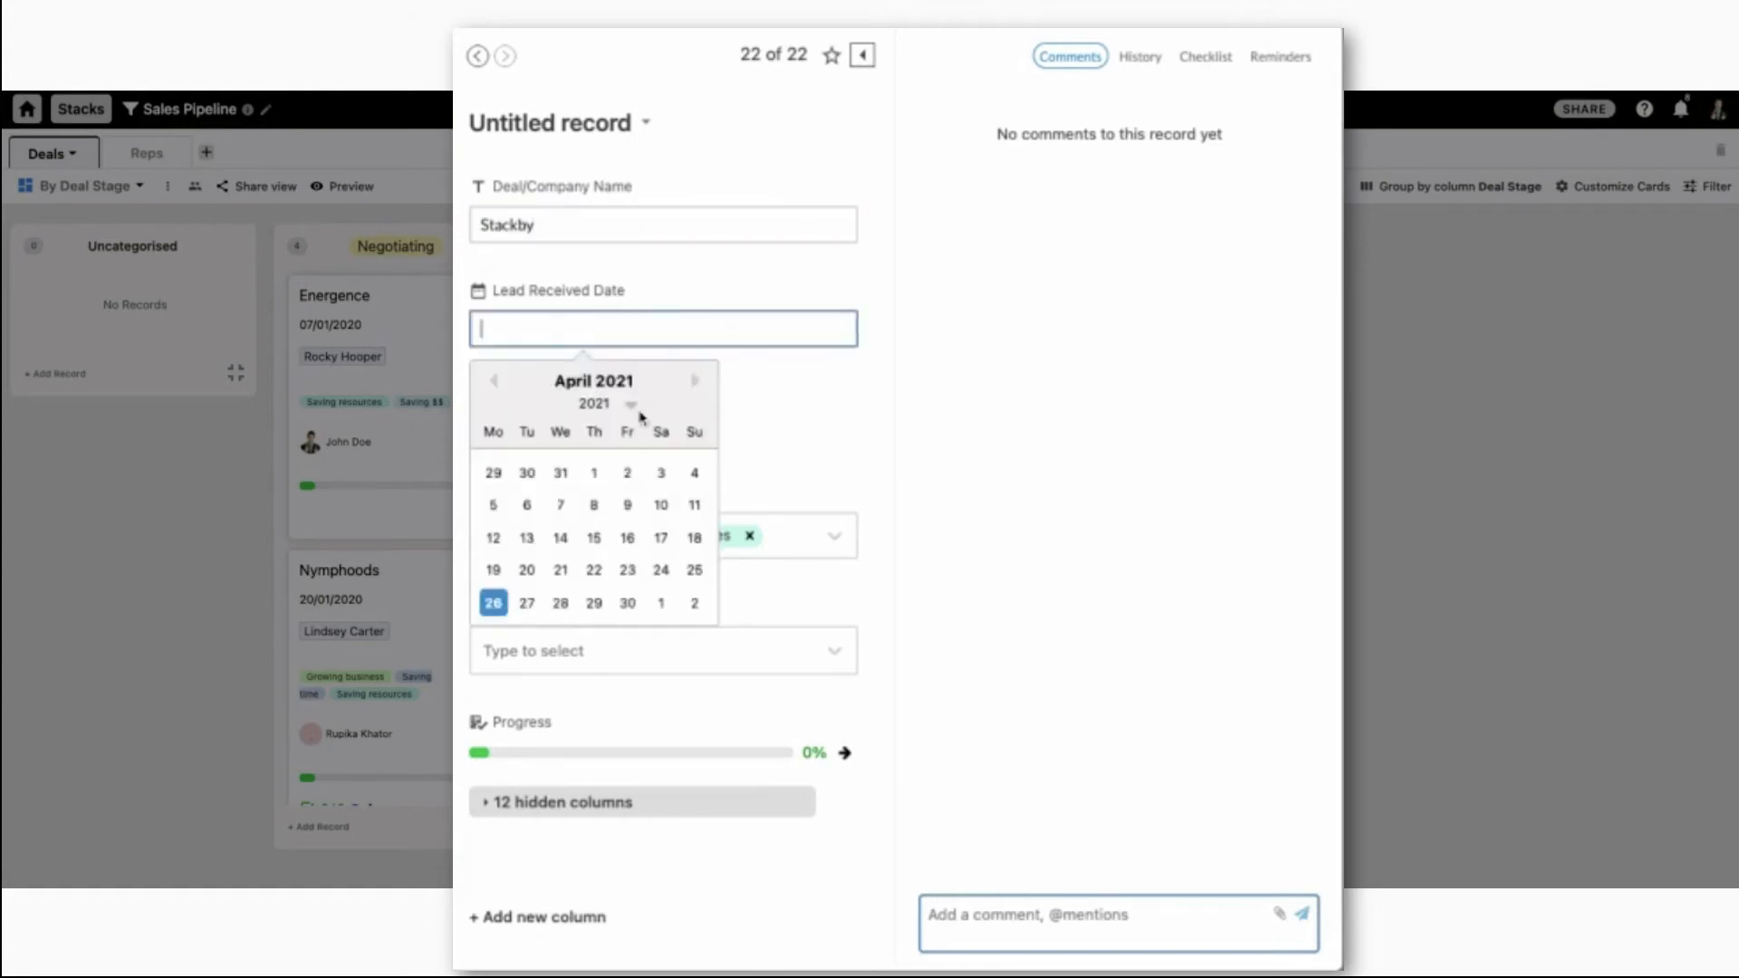
click(594, 604)
click(671, 666)
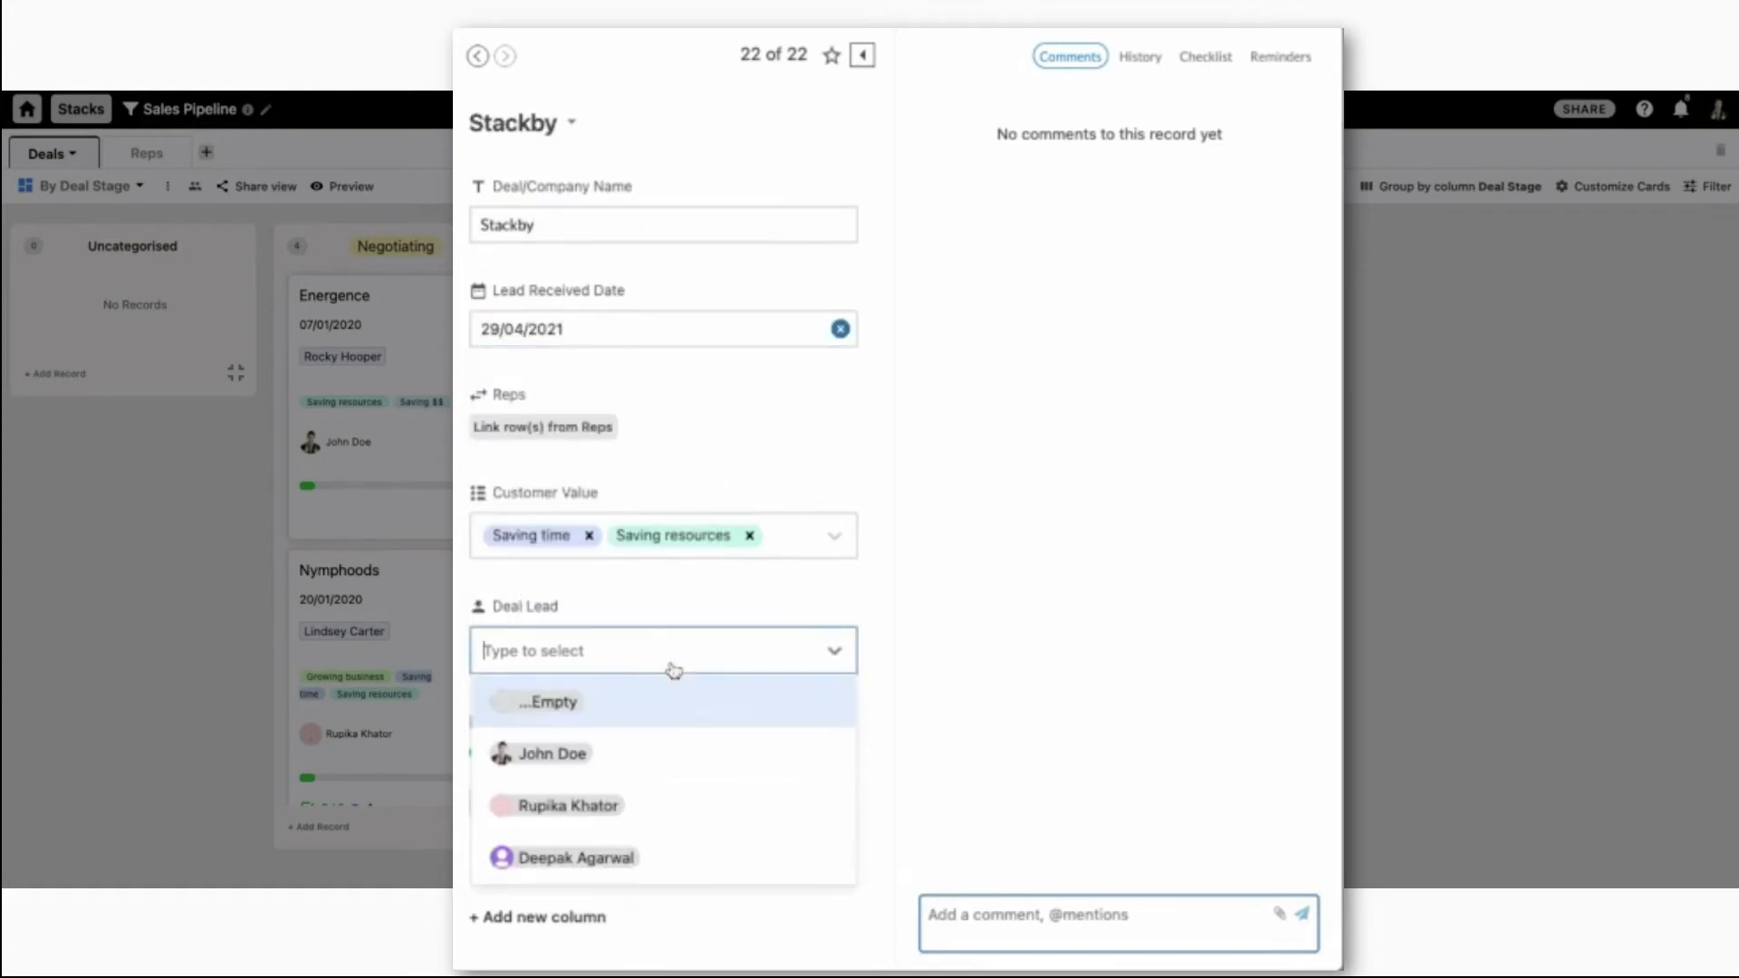
click(642, 755)
click(1436, 526)
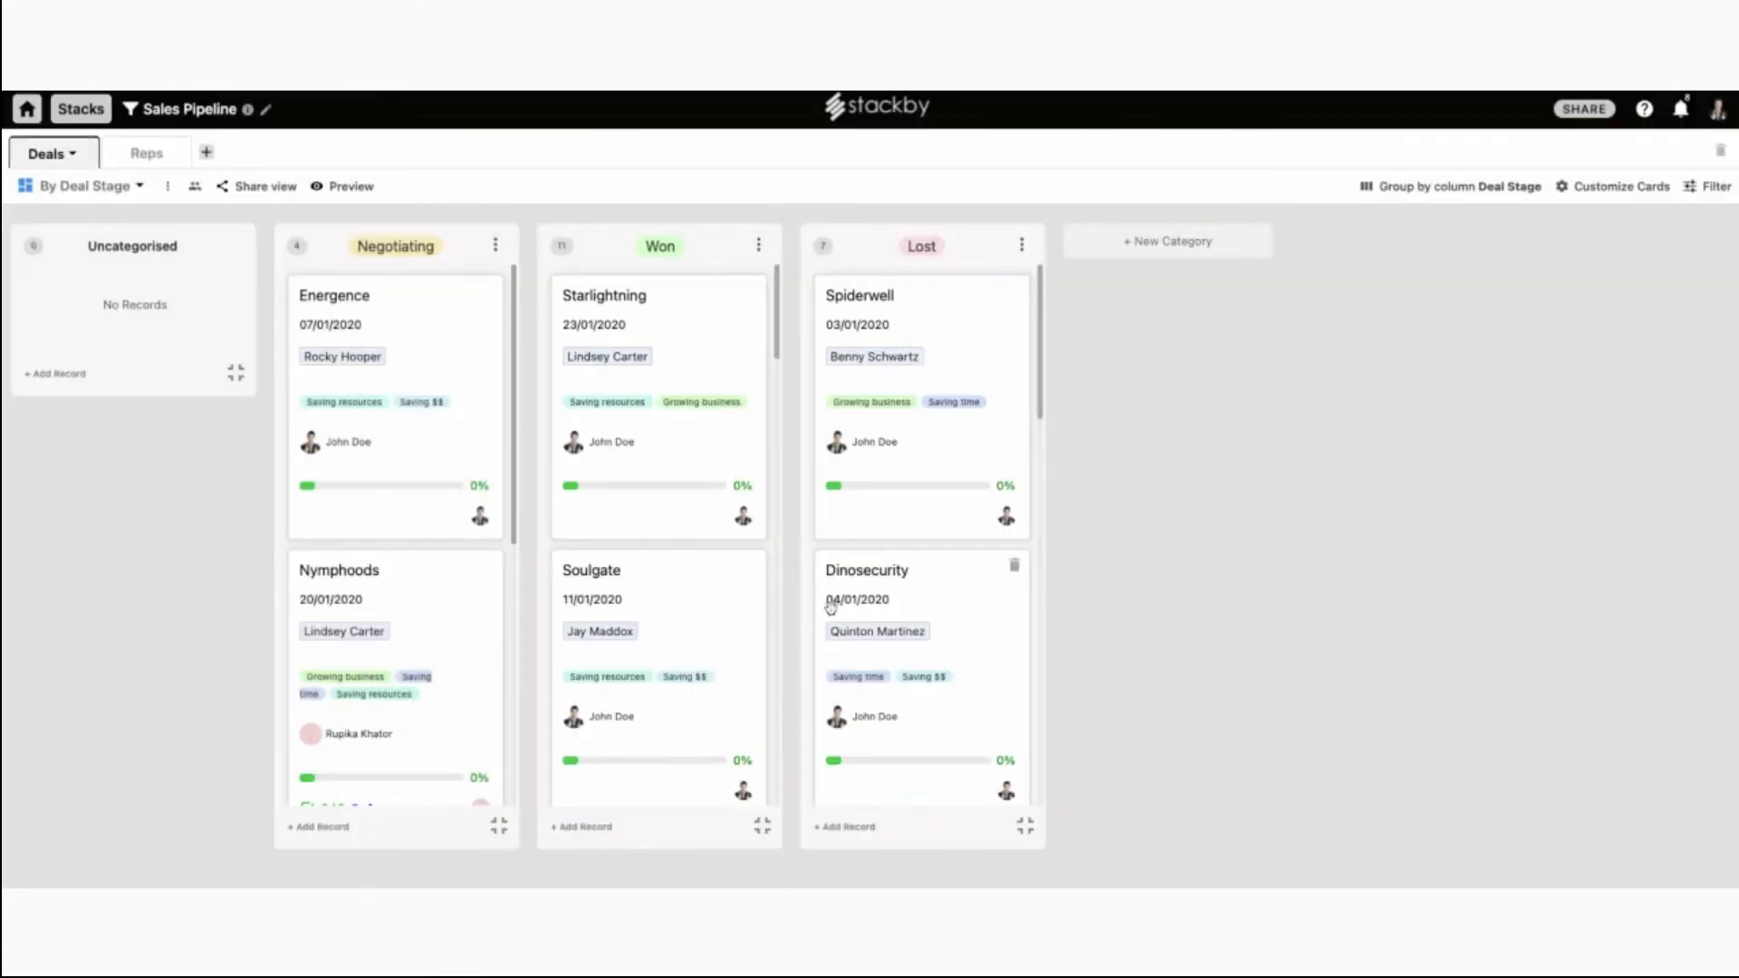
Collapse the Lost and Won columns.
scroll(870, 589, down, 10)
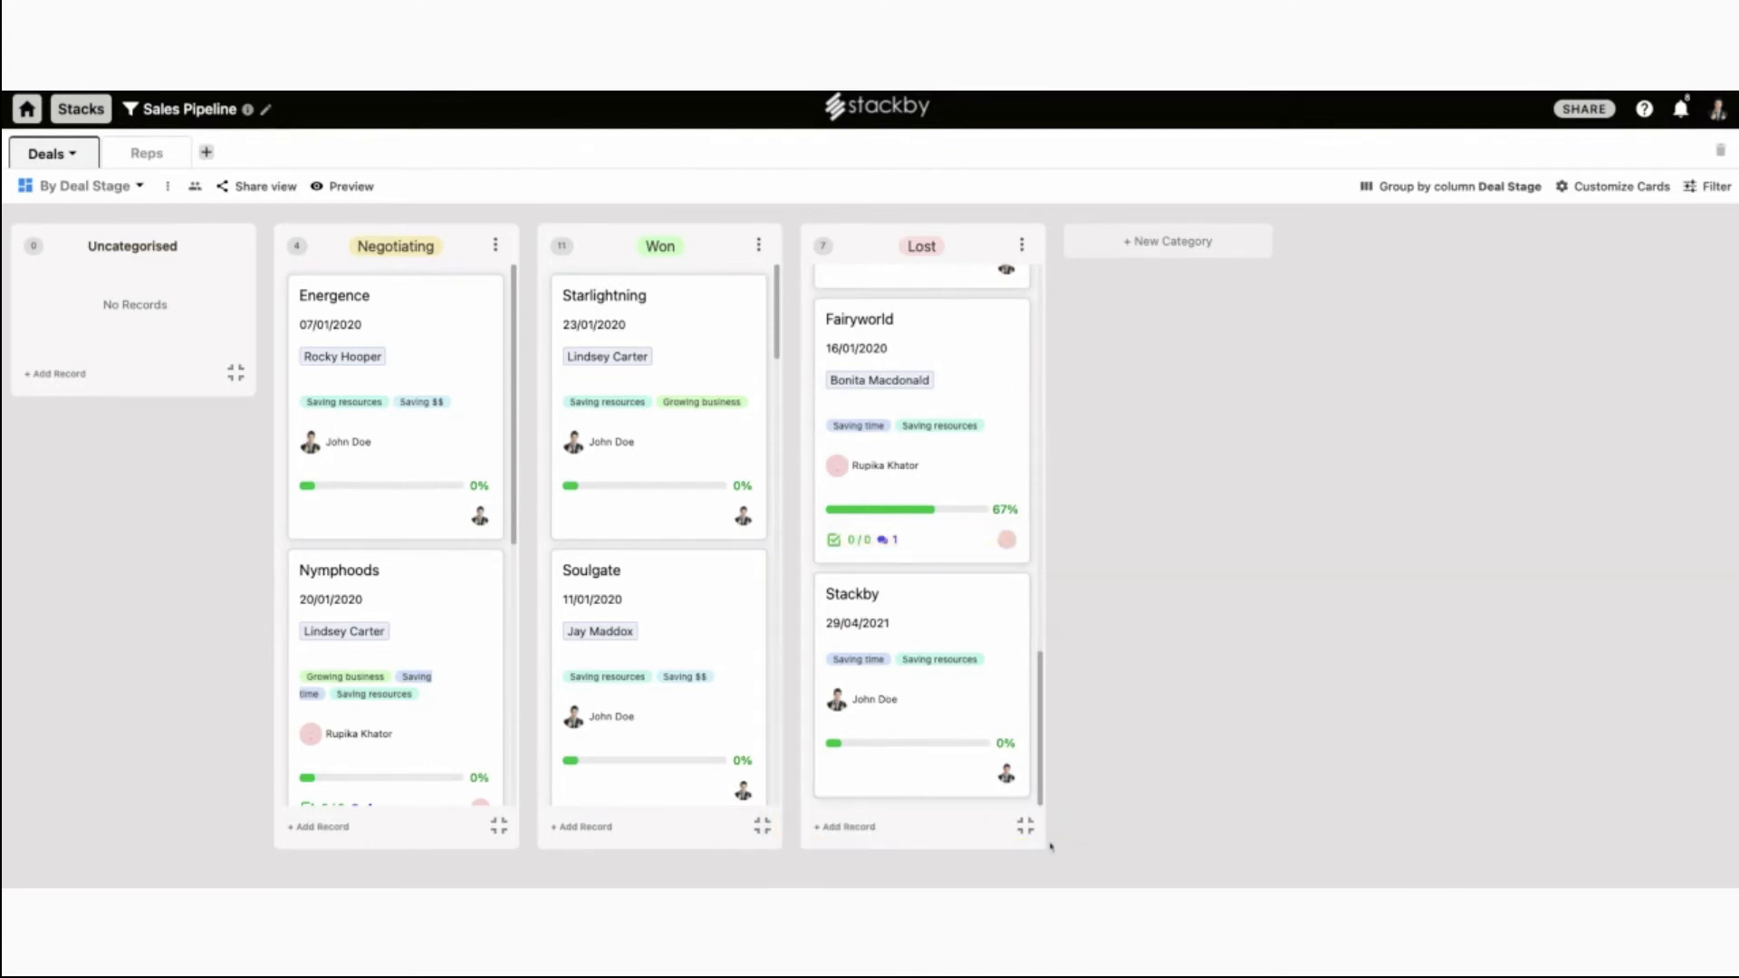
click(1024, 824)
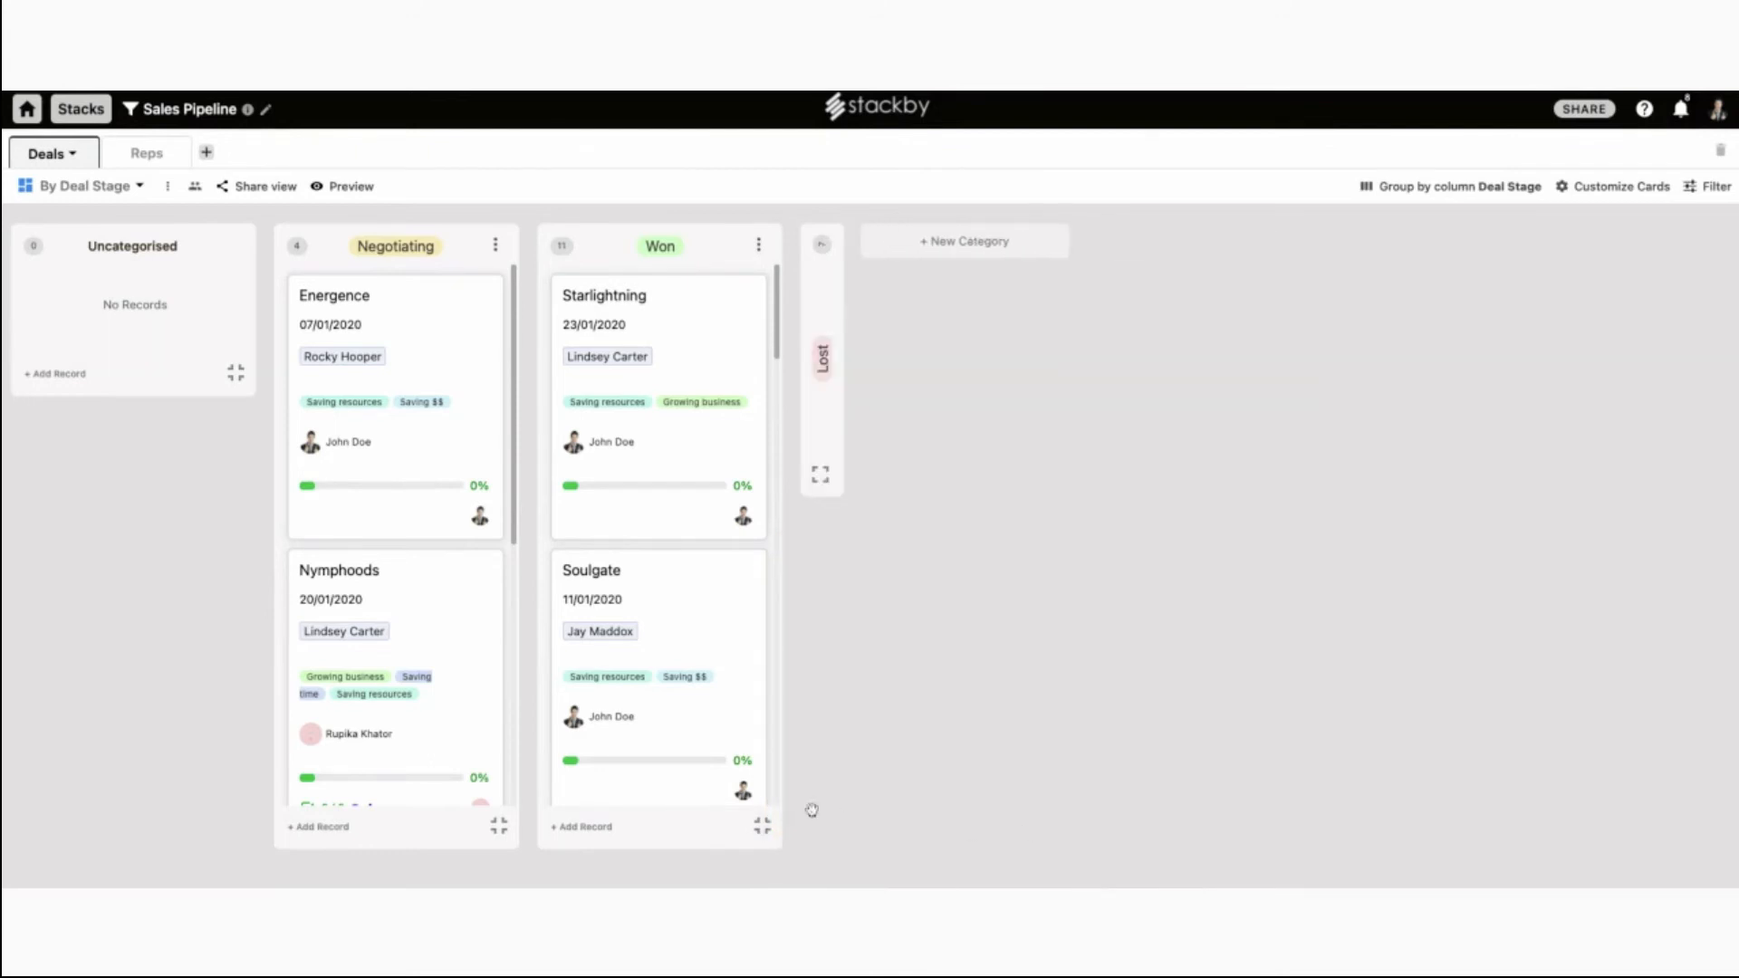
click(761, 829)
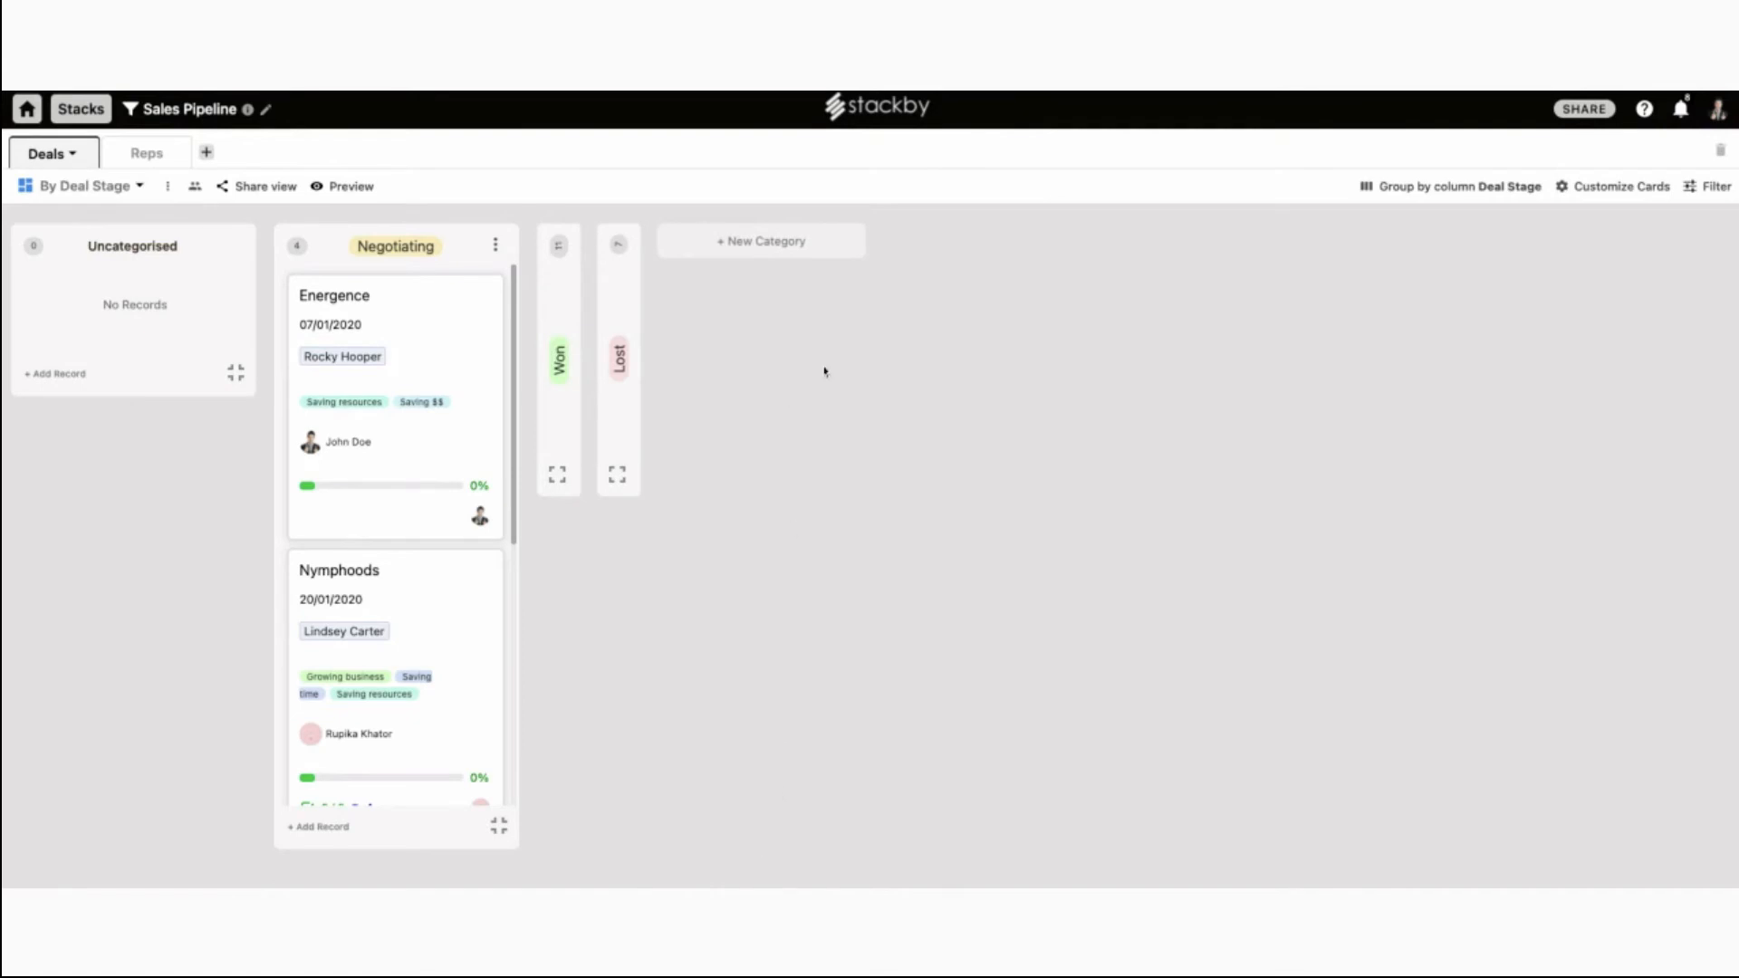
Create a new board category named 'Proposal Sent'.
click(802, 244)
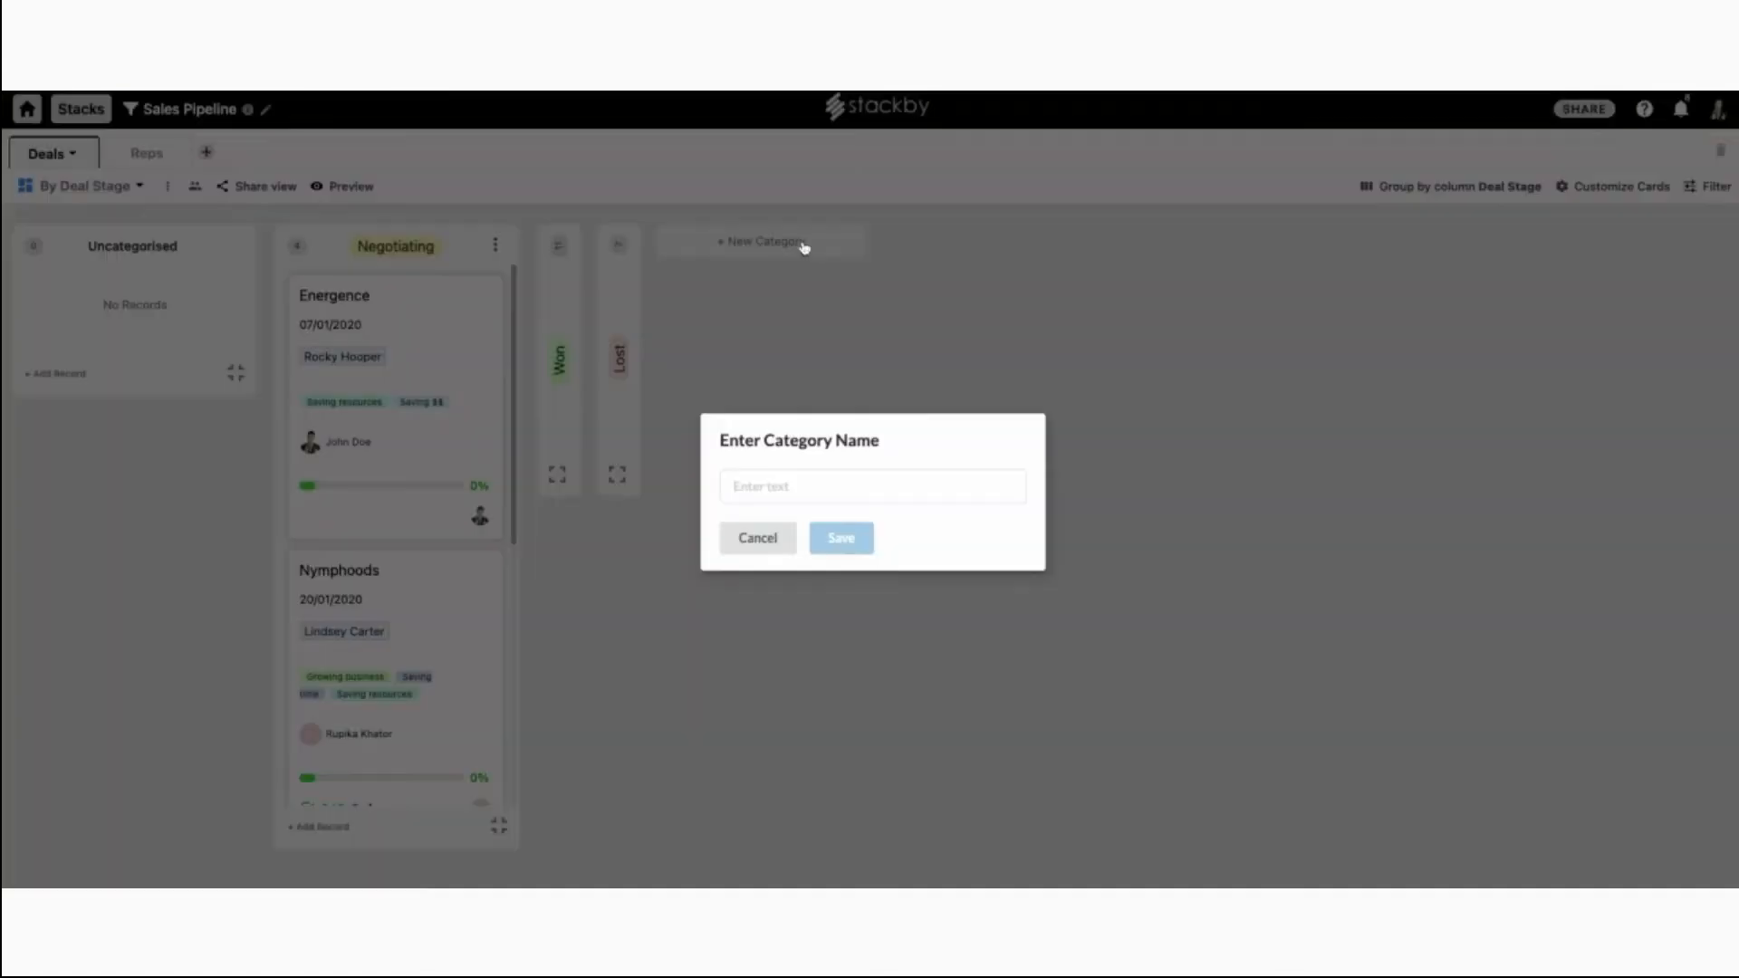
click(786, 490)
text(Proposal Sn)
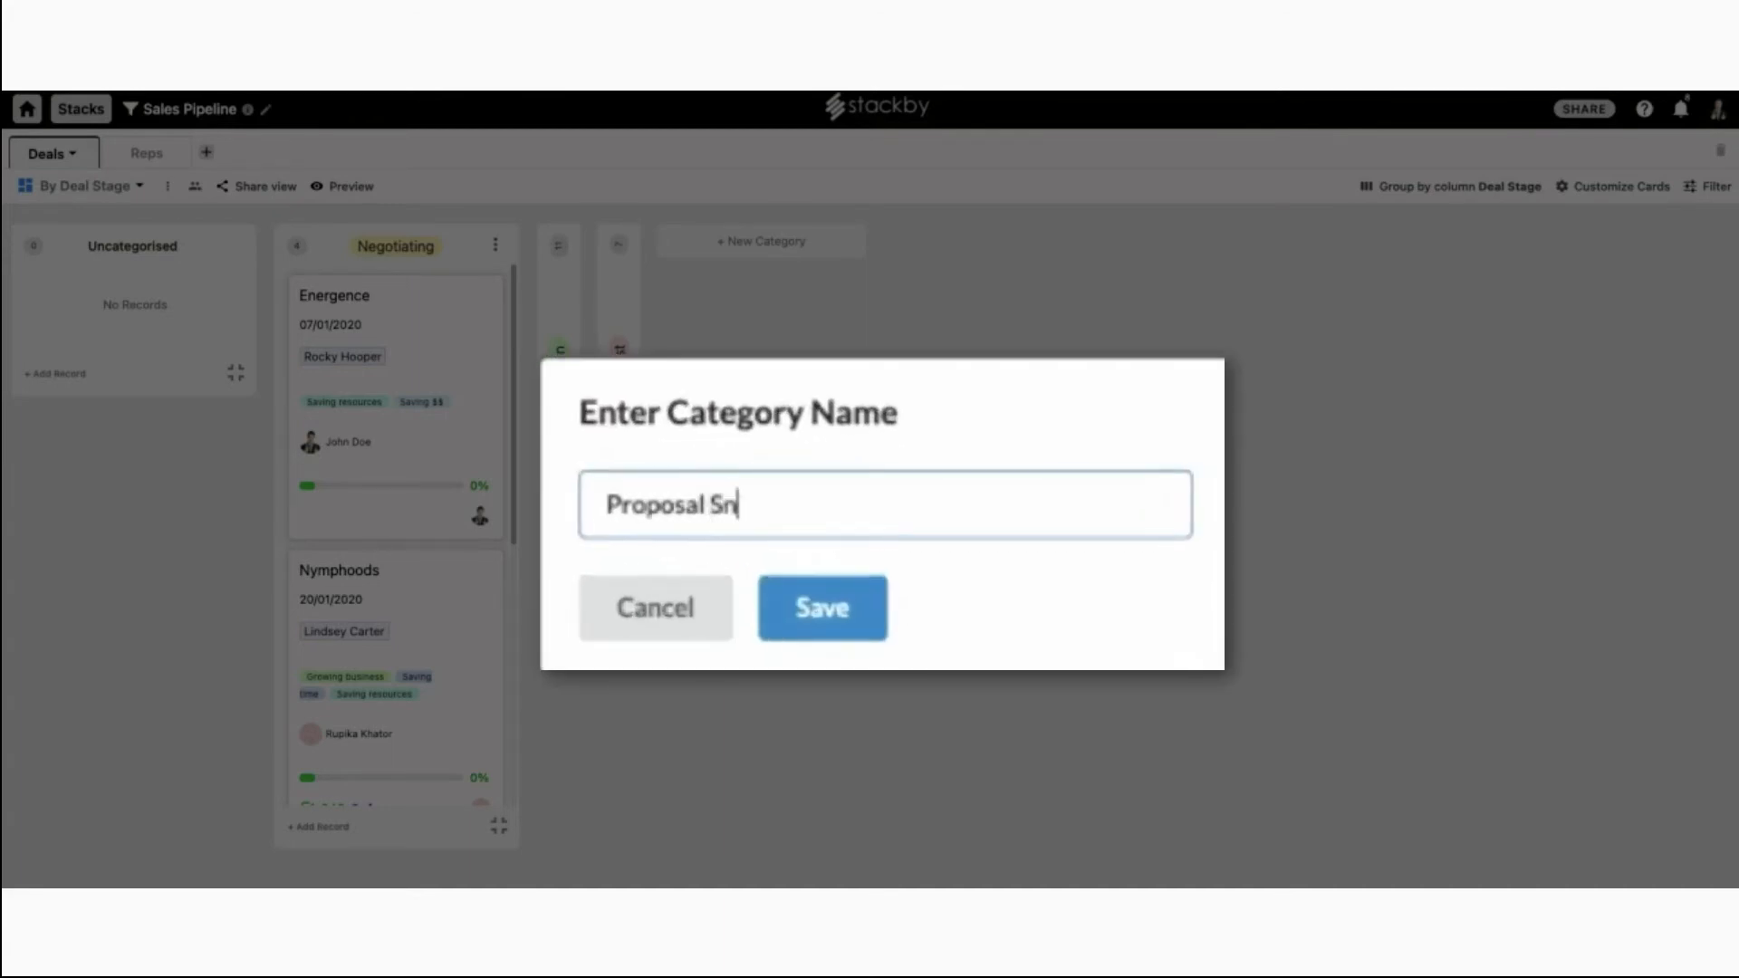
key(BackSpace)
text(ent)
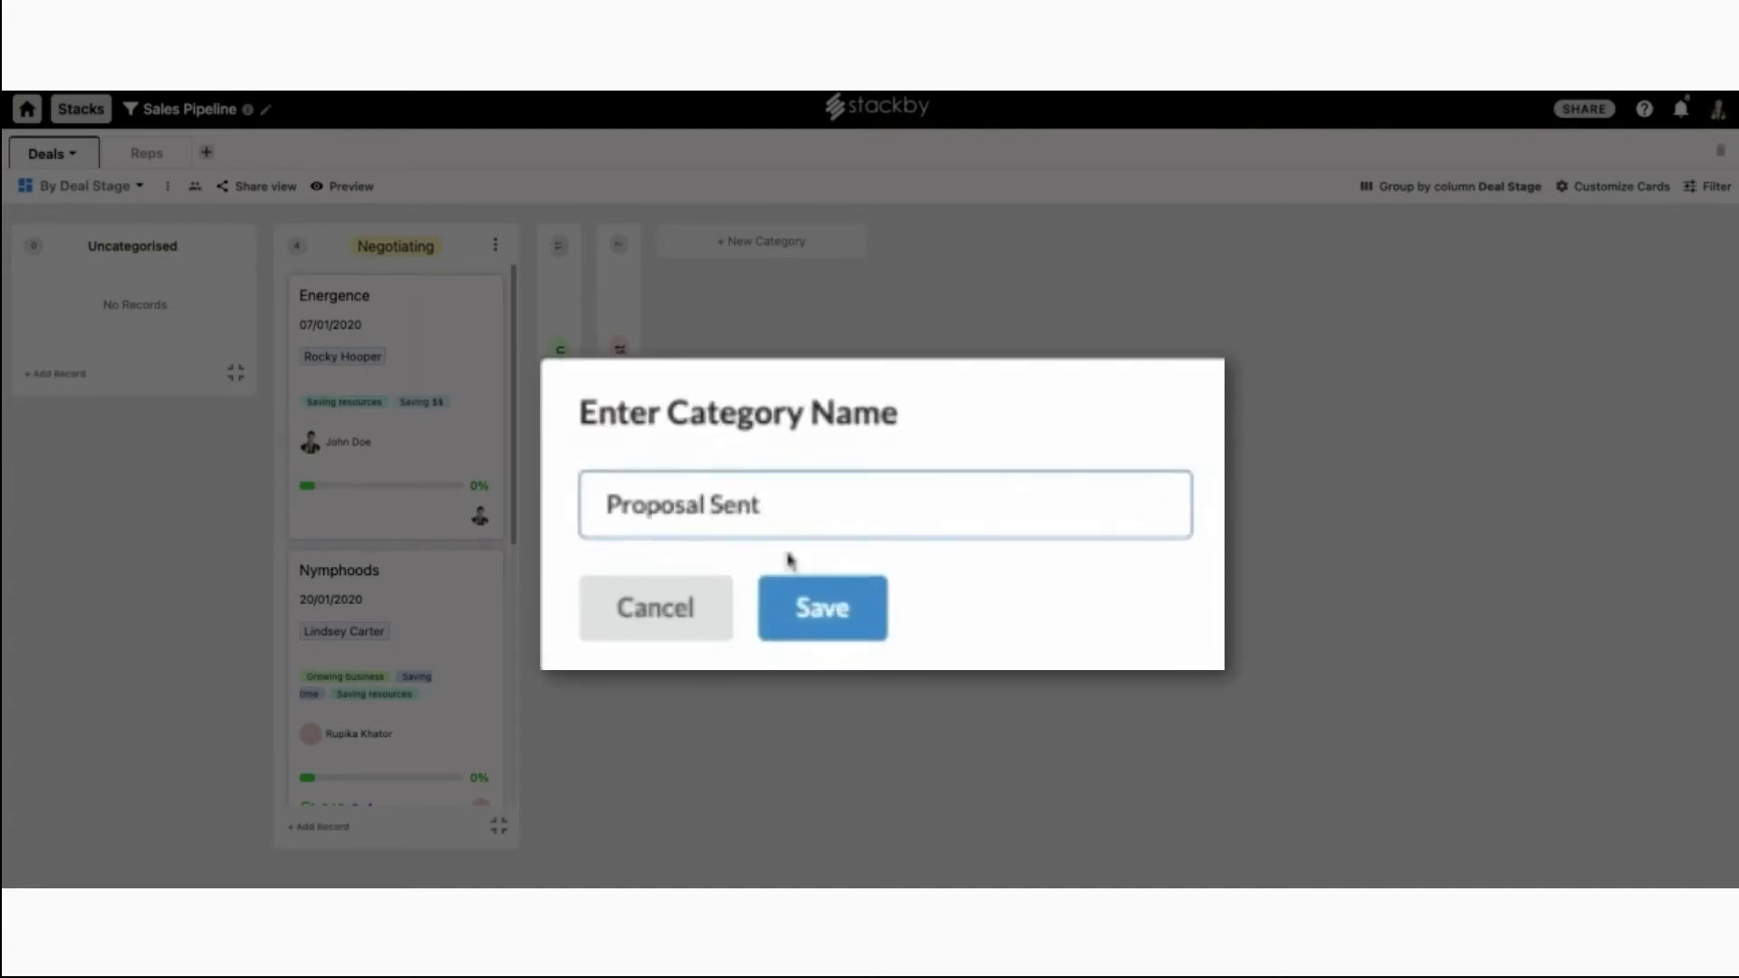
click(839, 536)
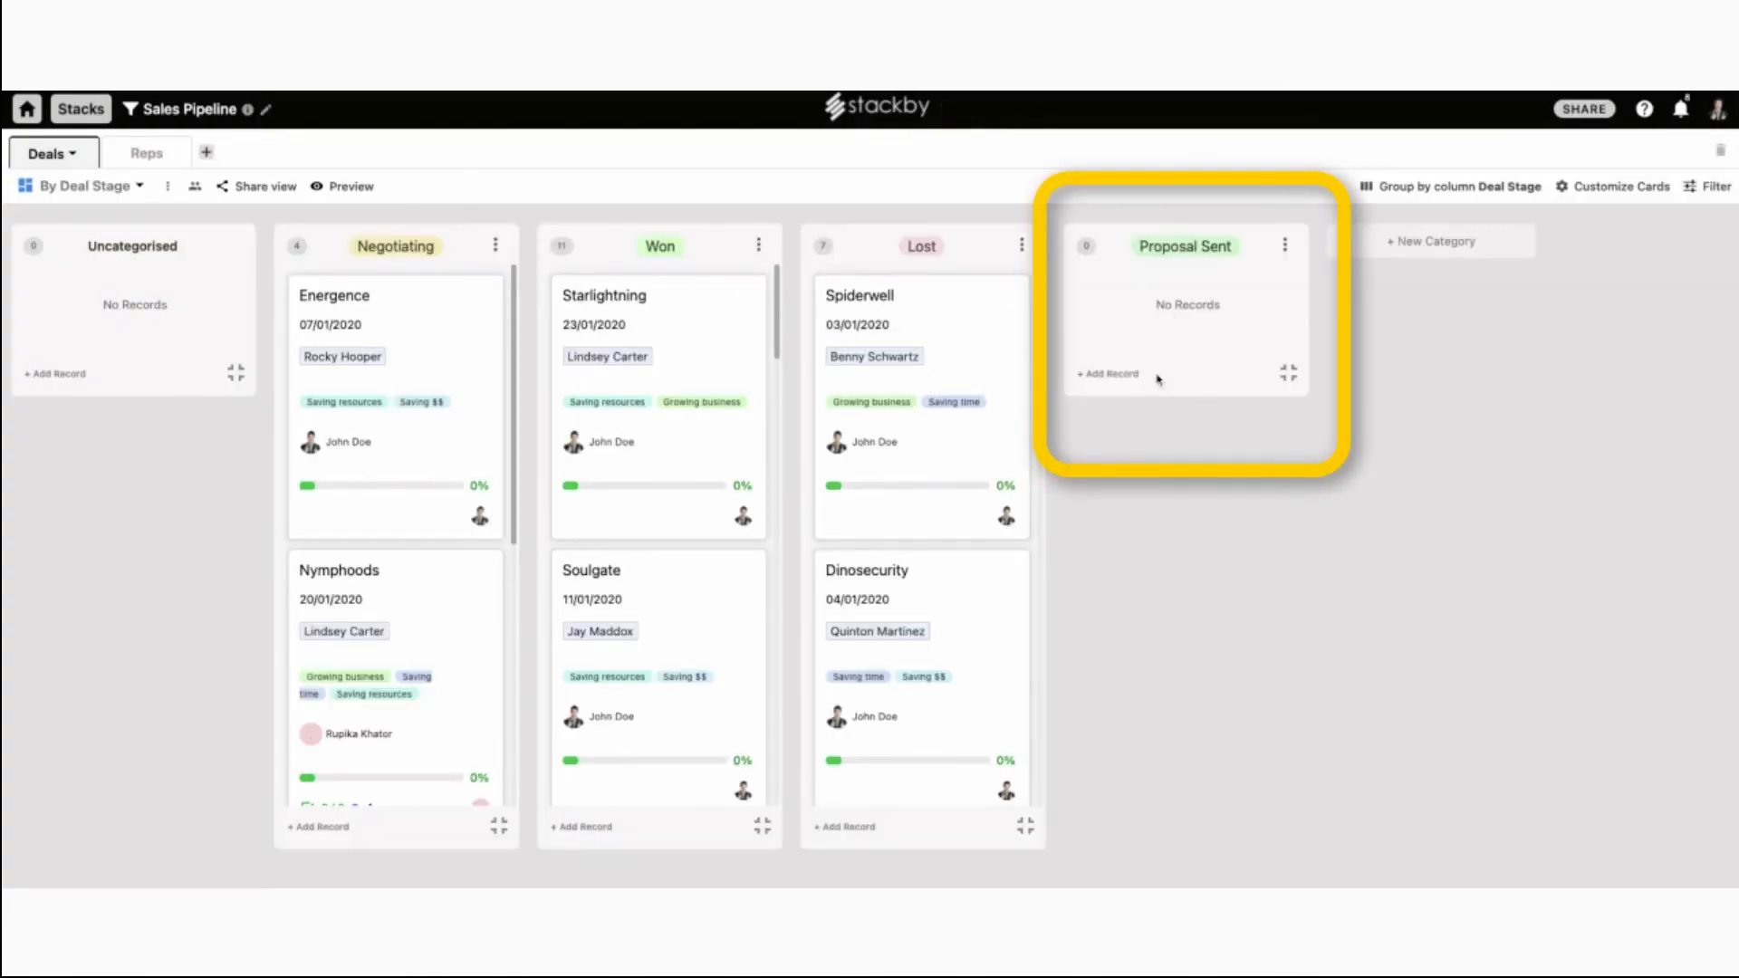
Move Spiderwell and Dinosecurity into Proposal Sent, then switch to the All Deals grid.
drag(874, 376, 1166, 387)
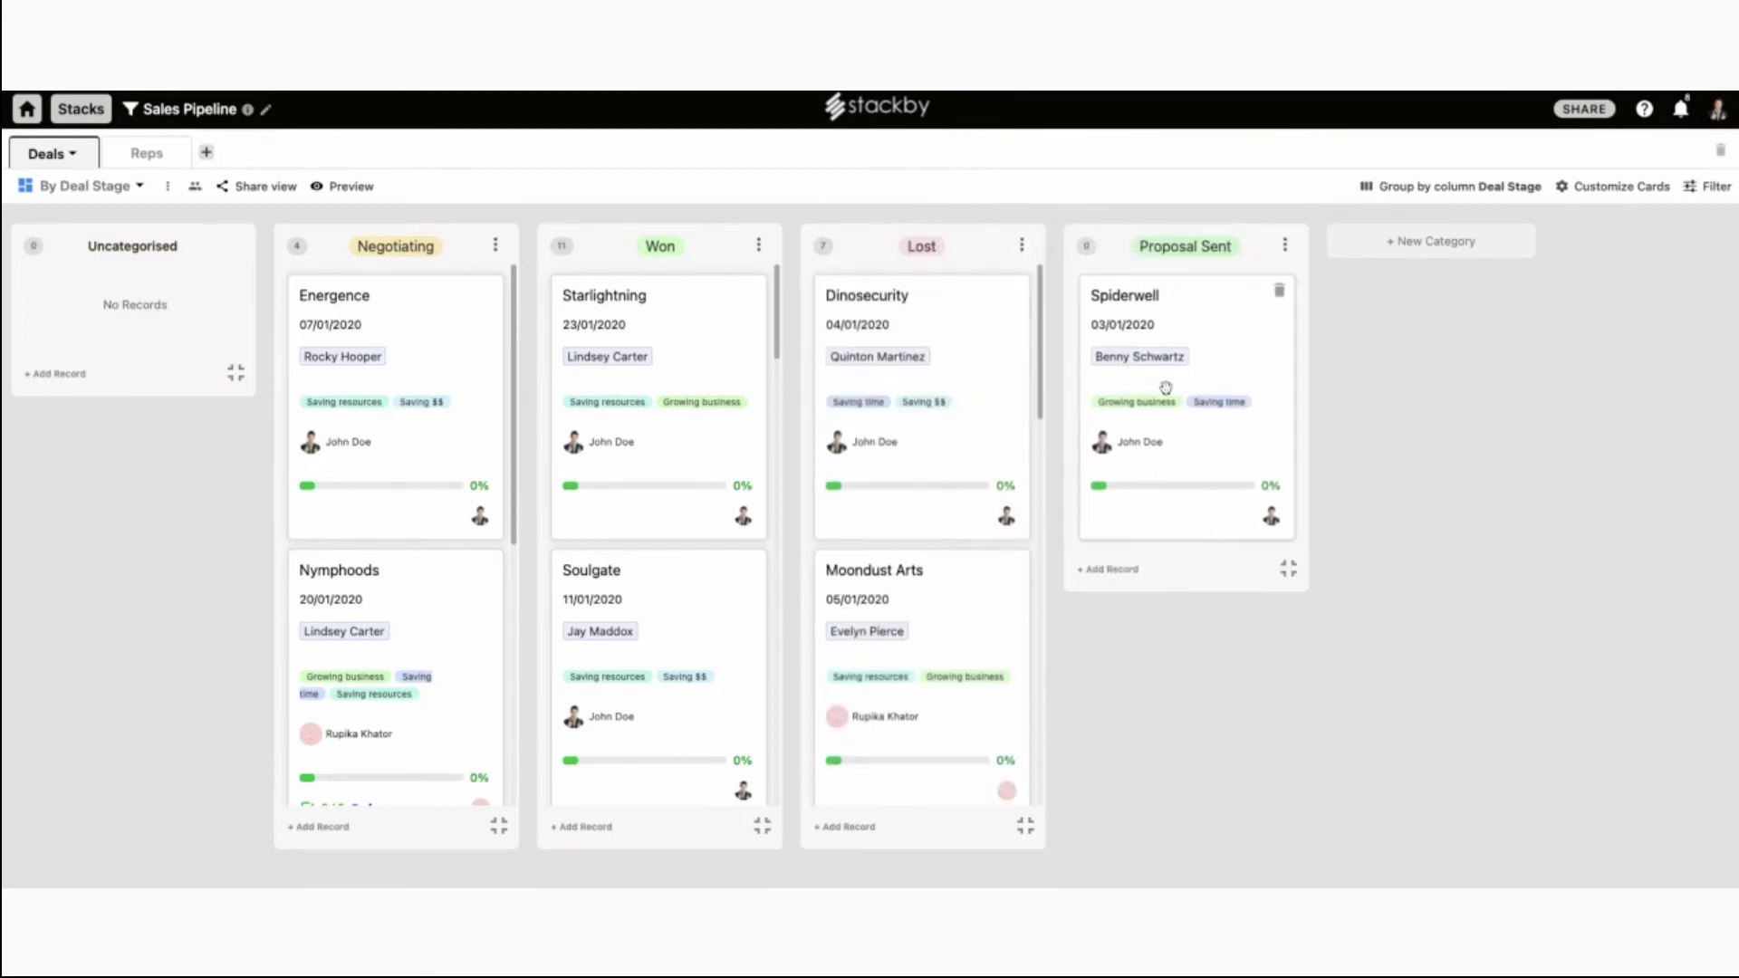
drag(920, 363, 1139, 356)
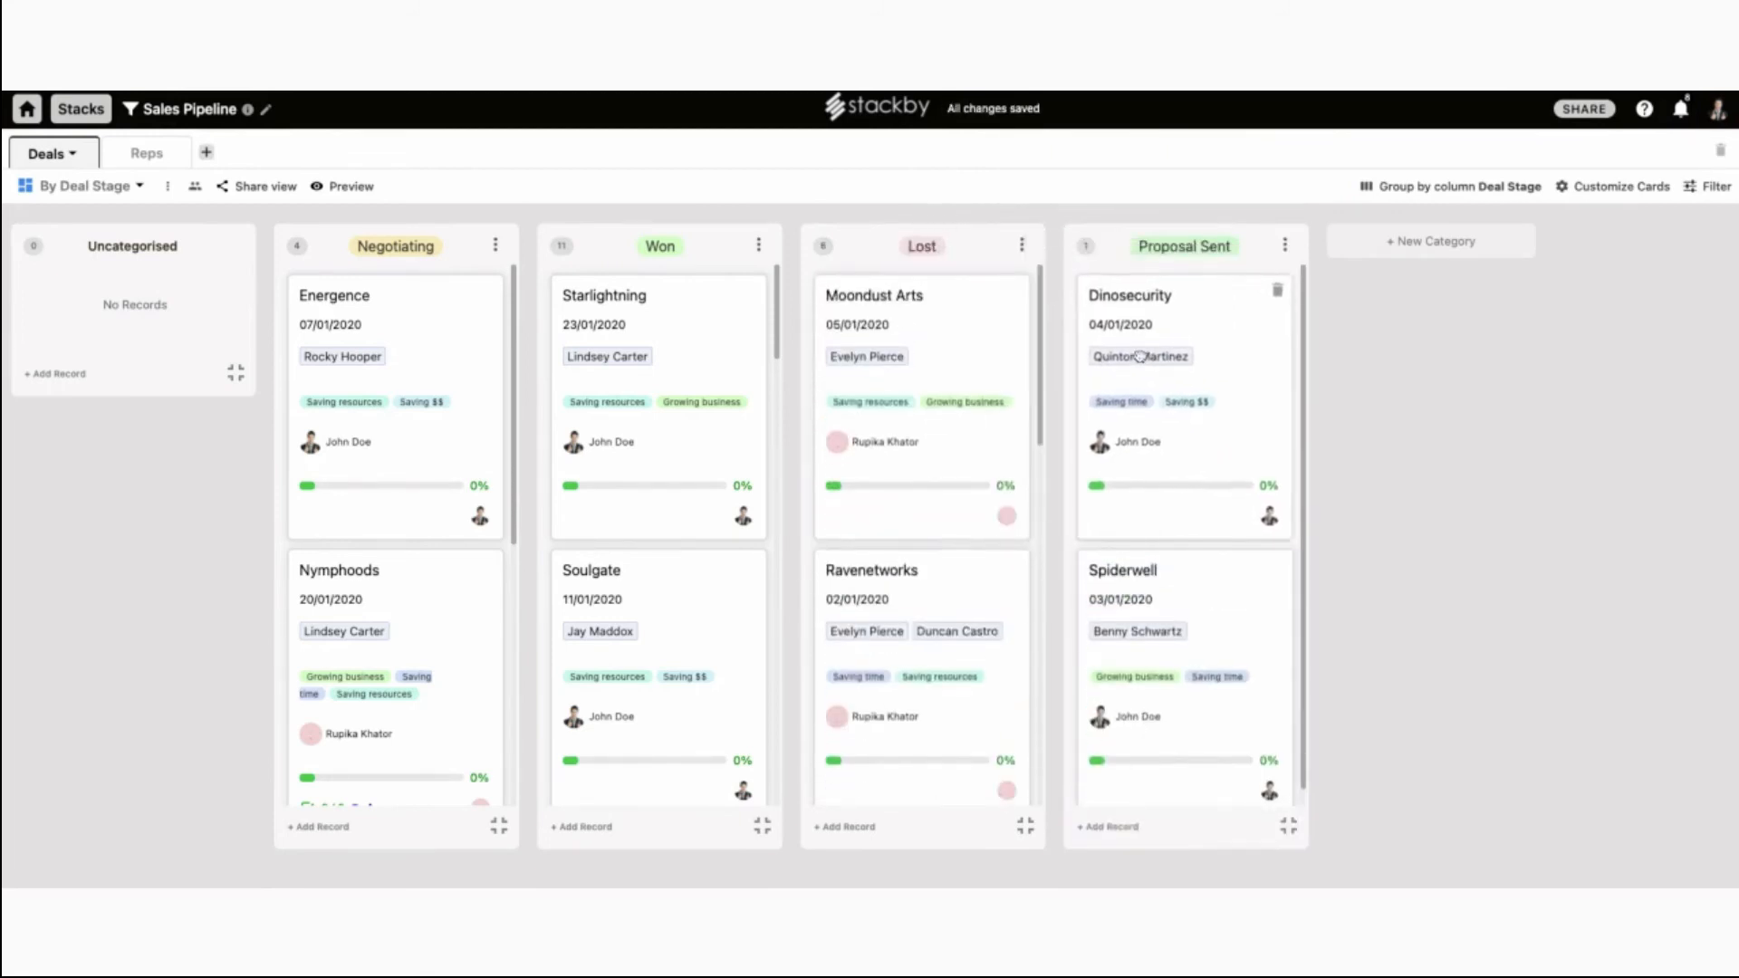
click(140, 187)
click(136, 266)
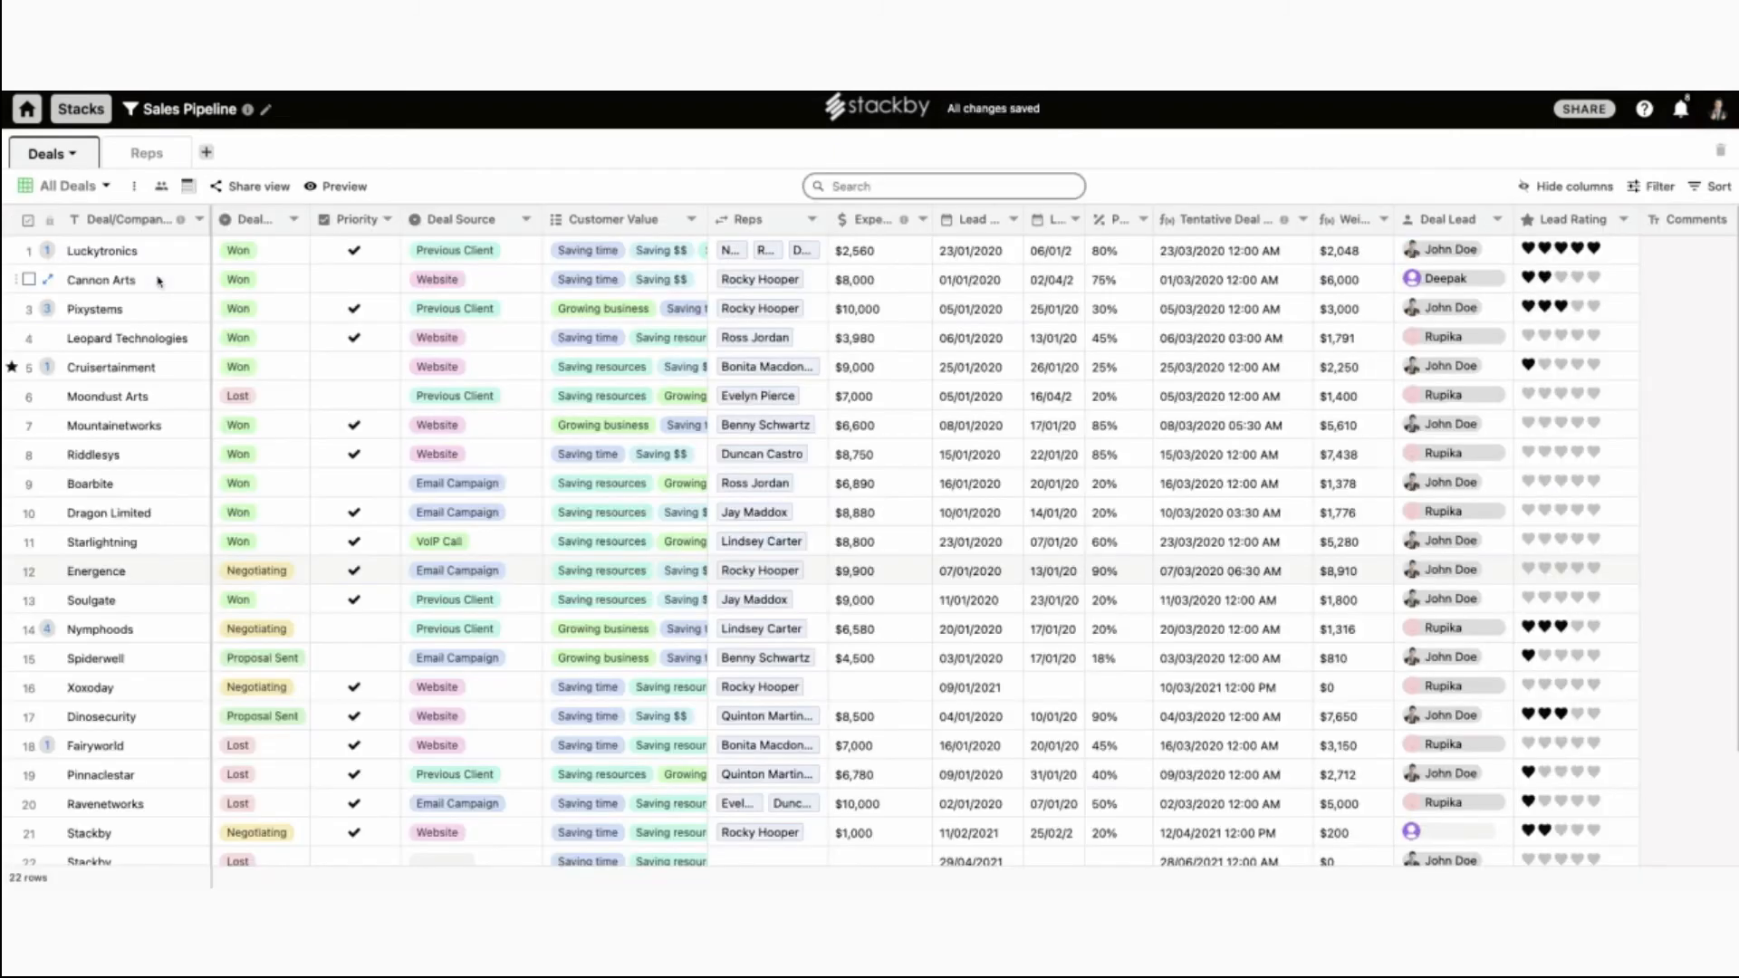
Confirm Dinosecurity's stage reads Proposal Sent, then switch to the By Deal Source board.
scroll(263, 435, down, 2)
click(269, 542)
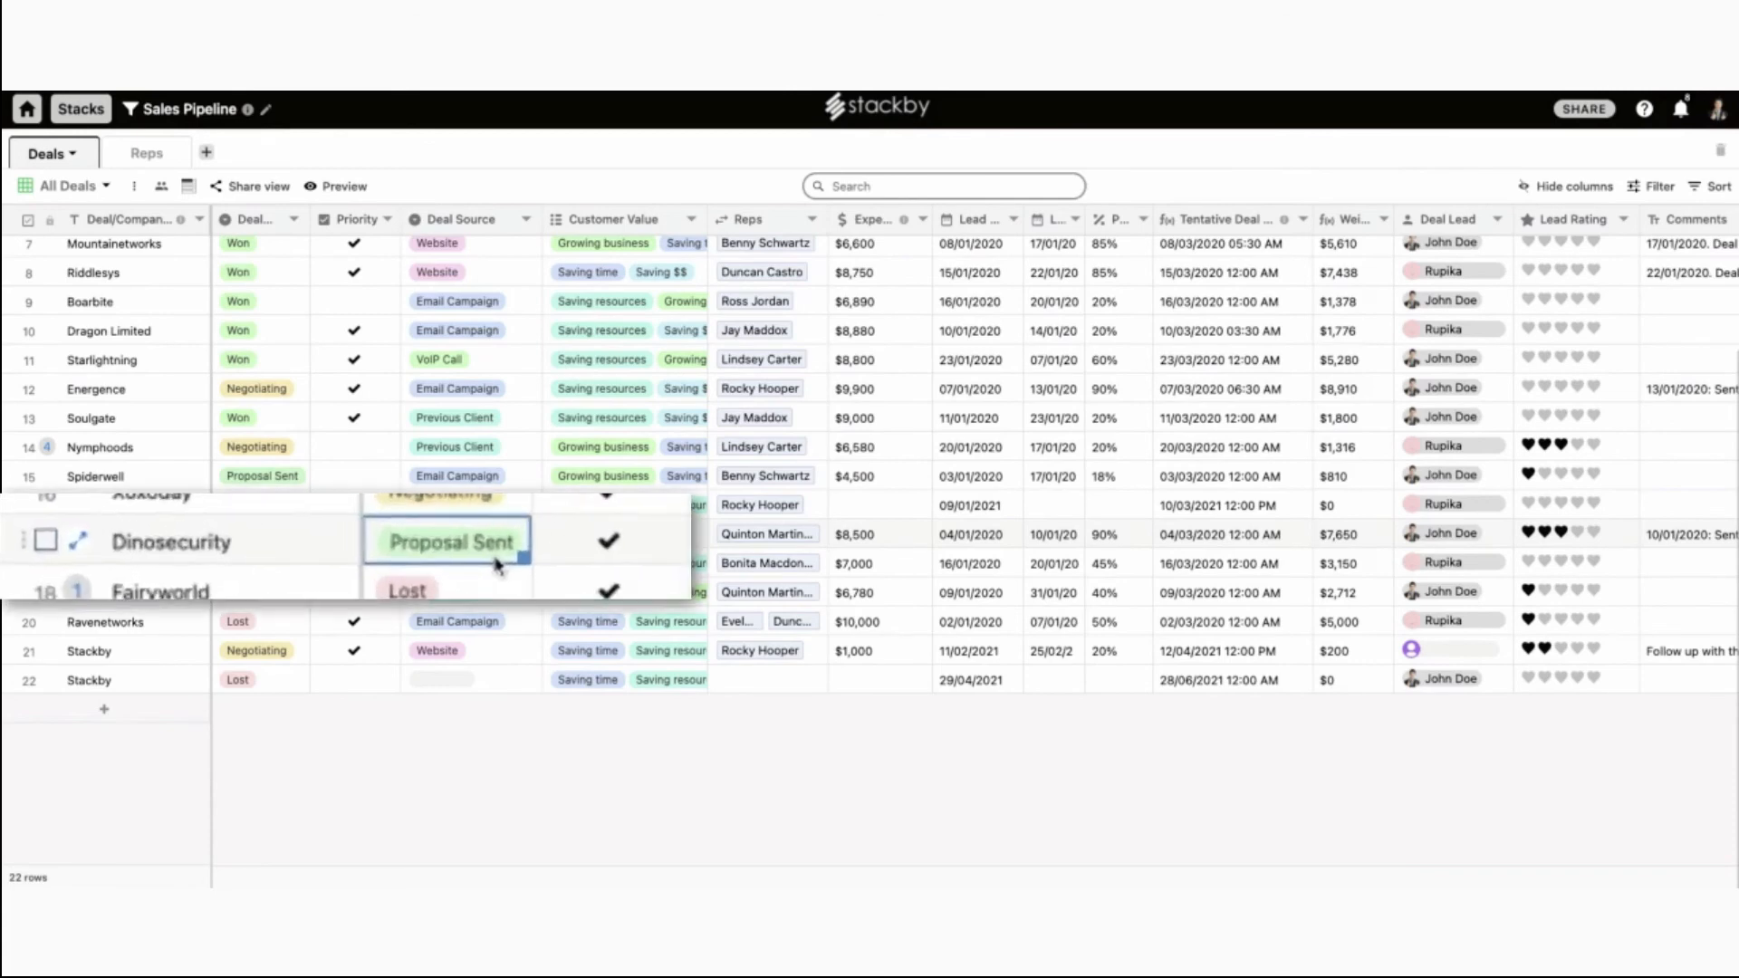
scroll(290, 543, up, 2)
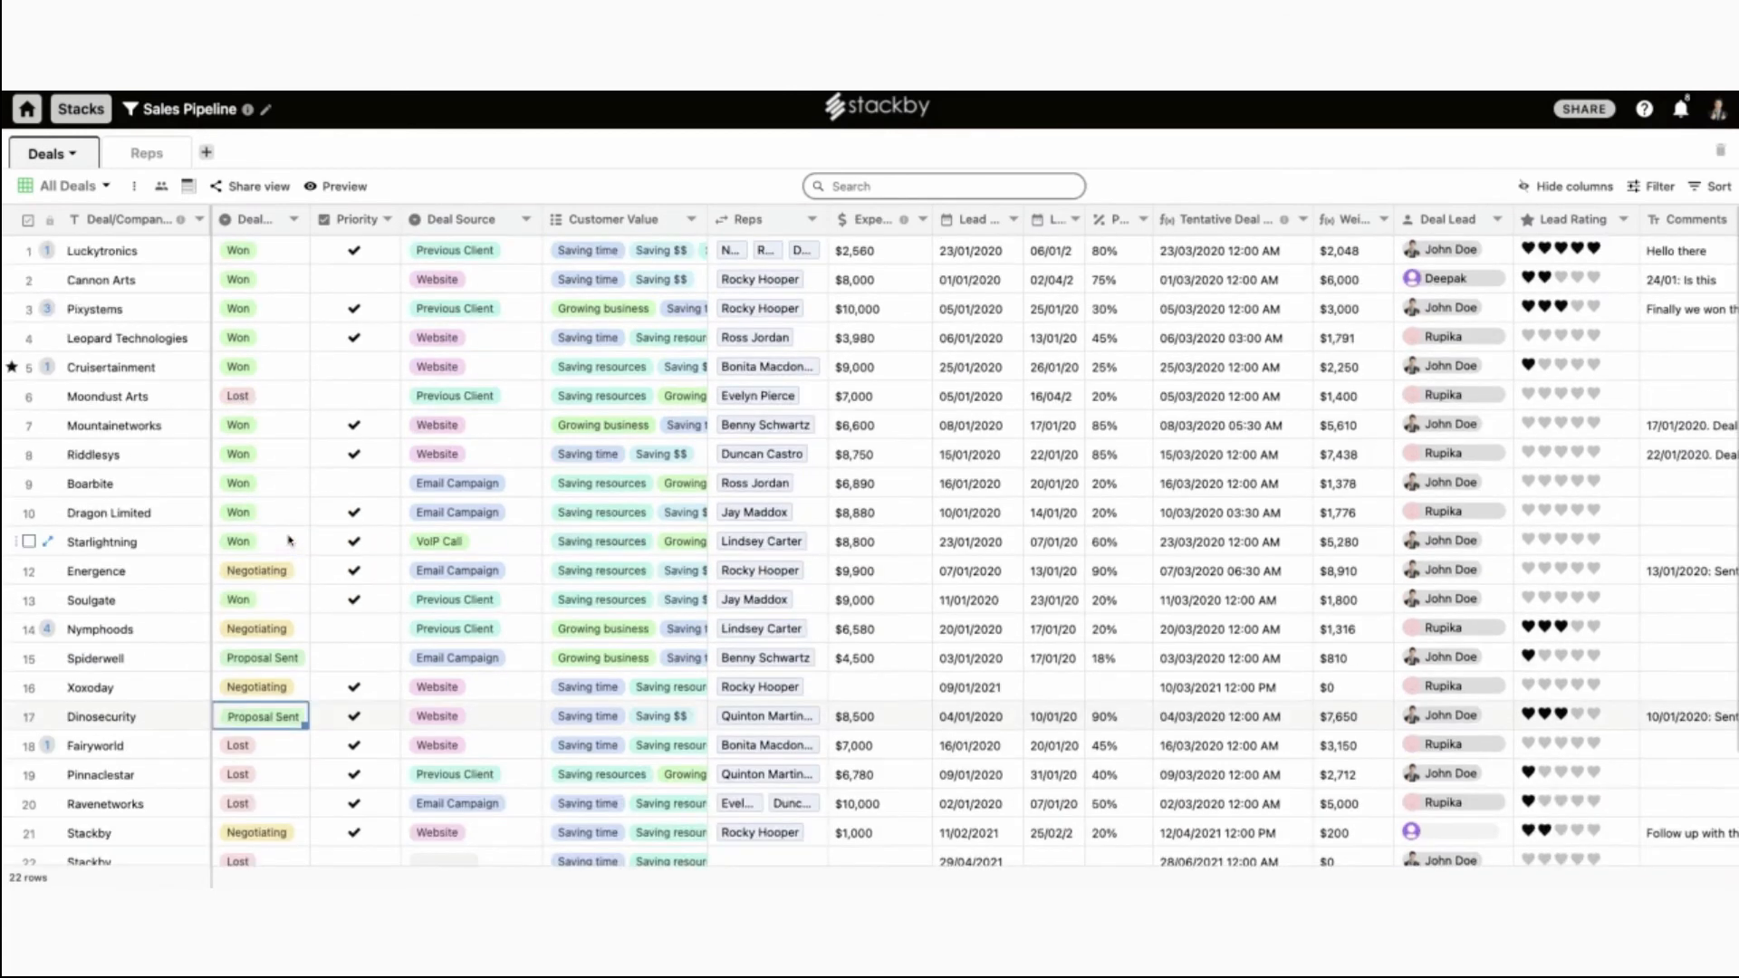
click(107, 188)
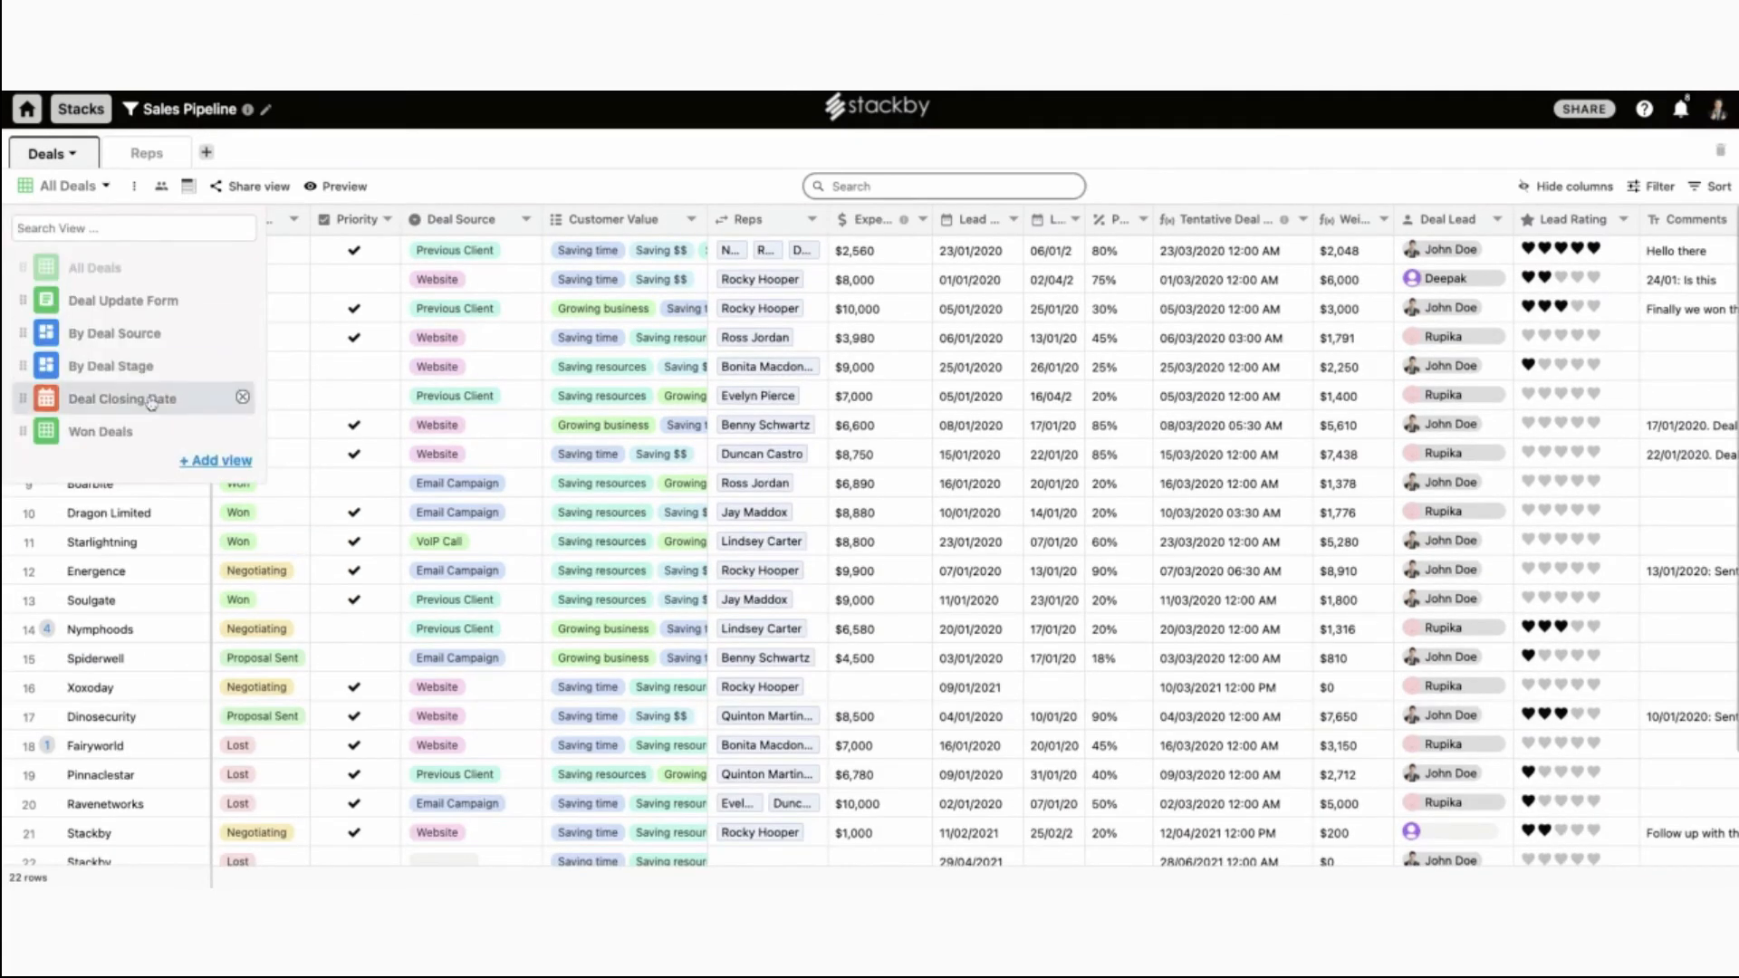
click(149, 335)
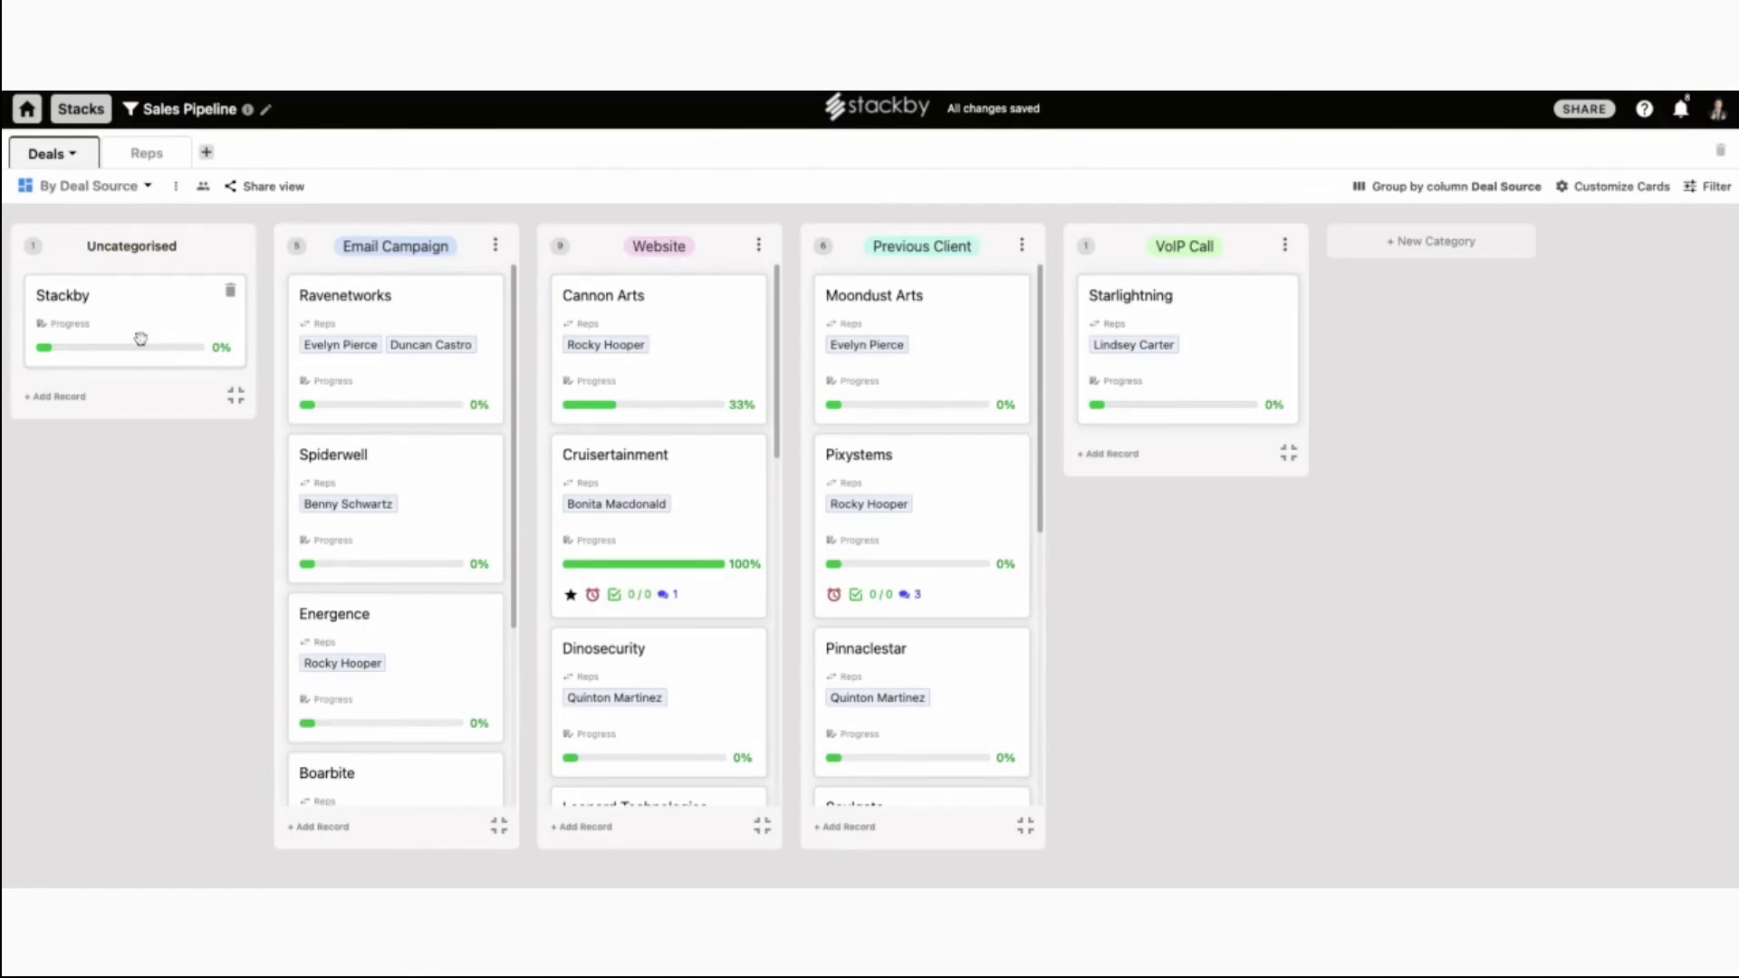